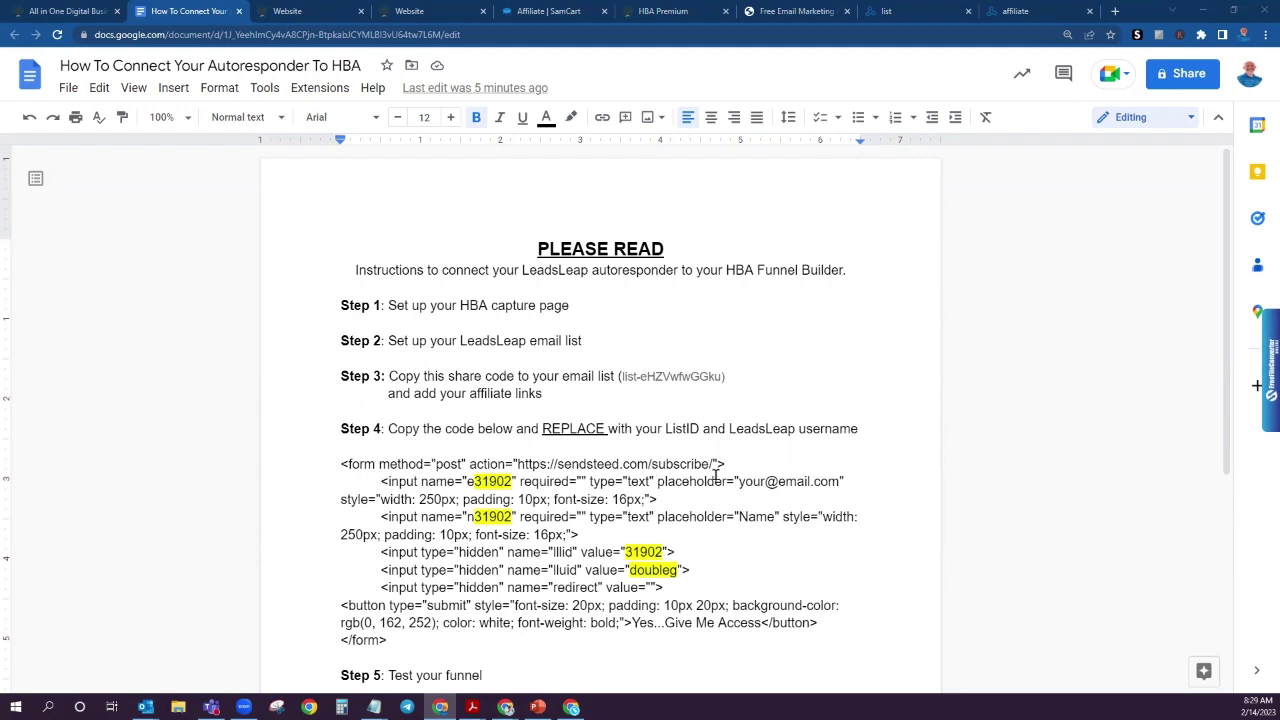
Step: In the HBA funnel's step list, start adding a new Page step
{"action": "scroll", "coordinate": [720, 470], "scroll_direction": "down", "scroll_amount": 3}
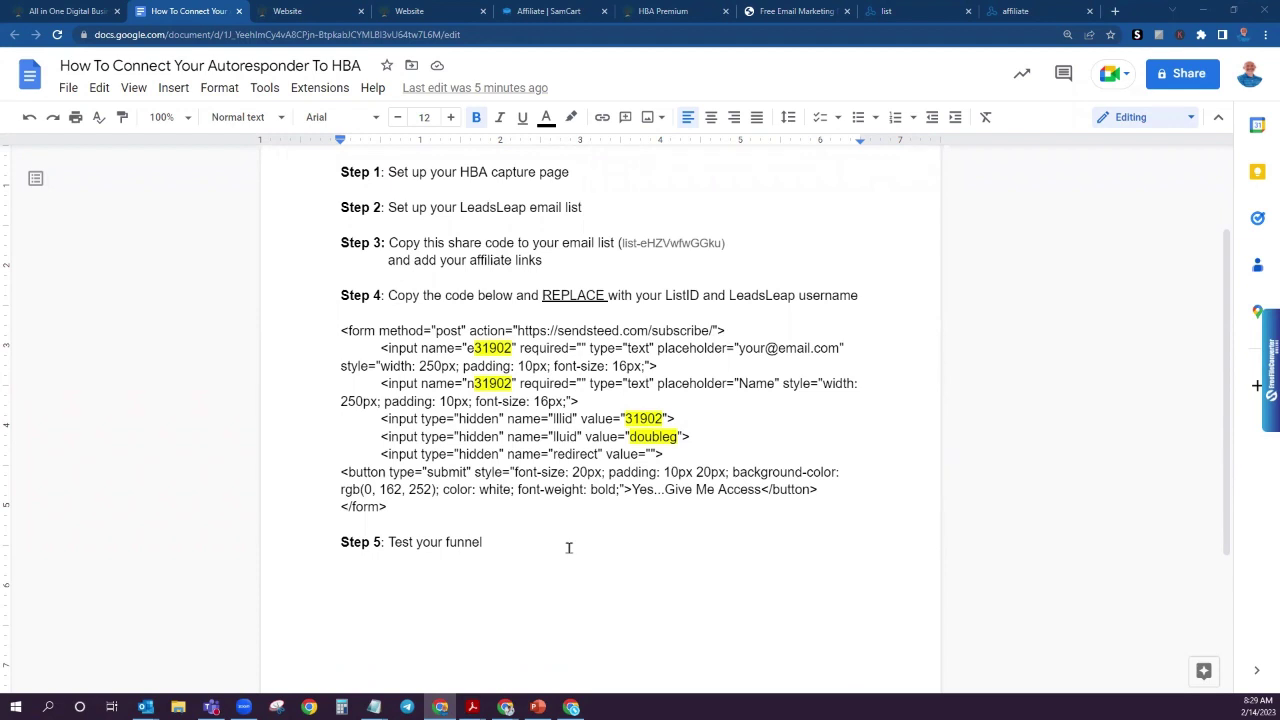
{"action": "scroll", "coordinate": [575, 540], "scroll_direction": "up", "scroll_amount": 3}
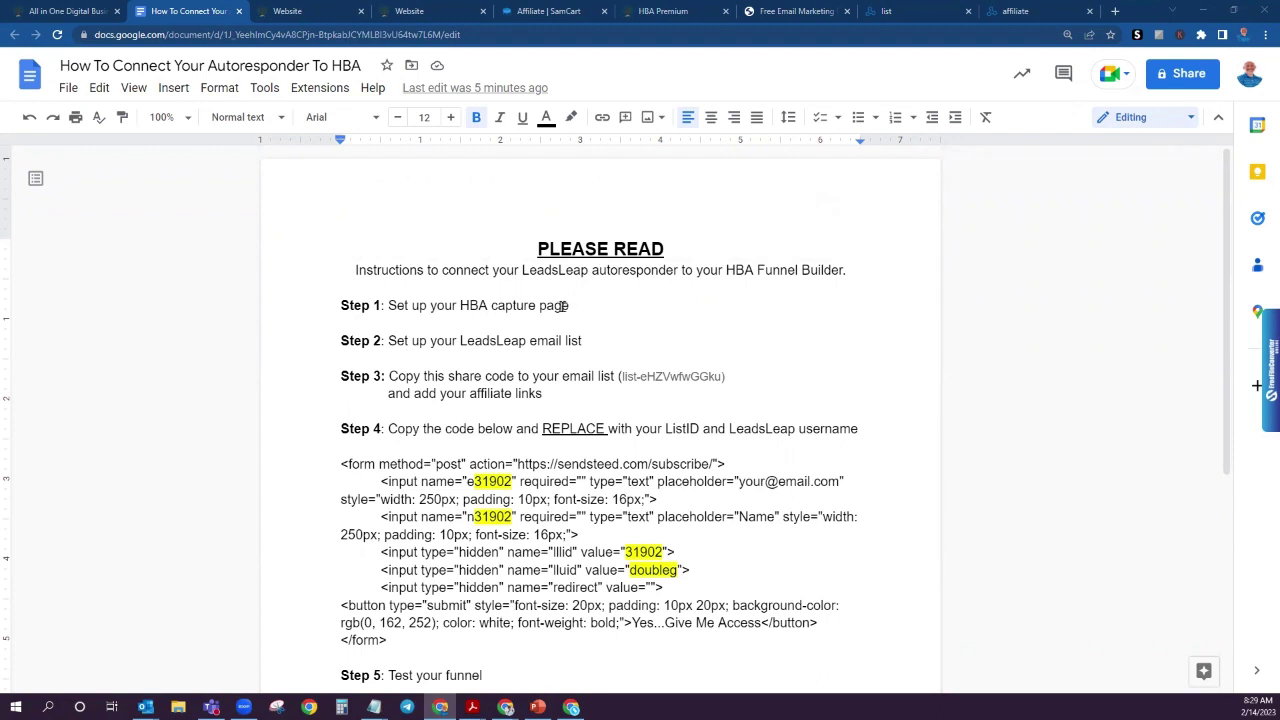
{"action": "left_click", "coordinate": [303, 14]}
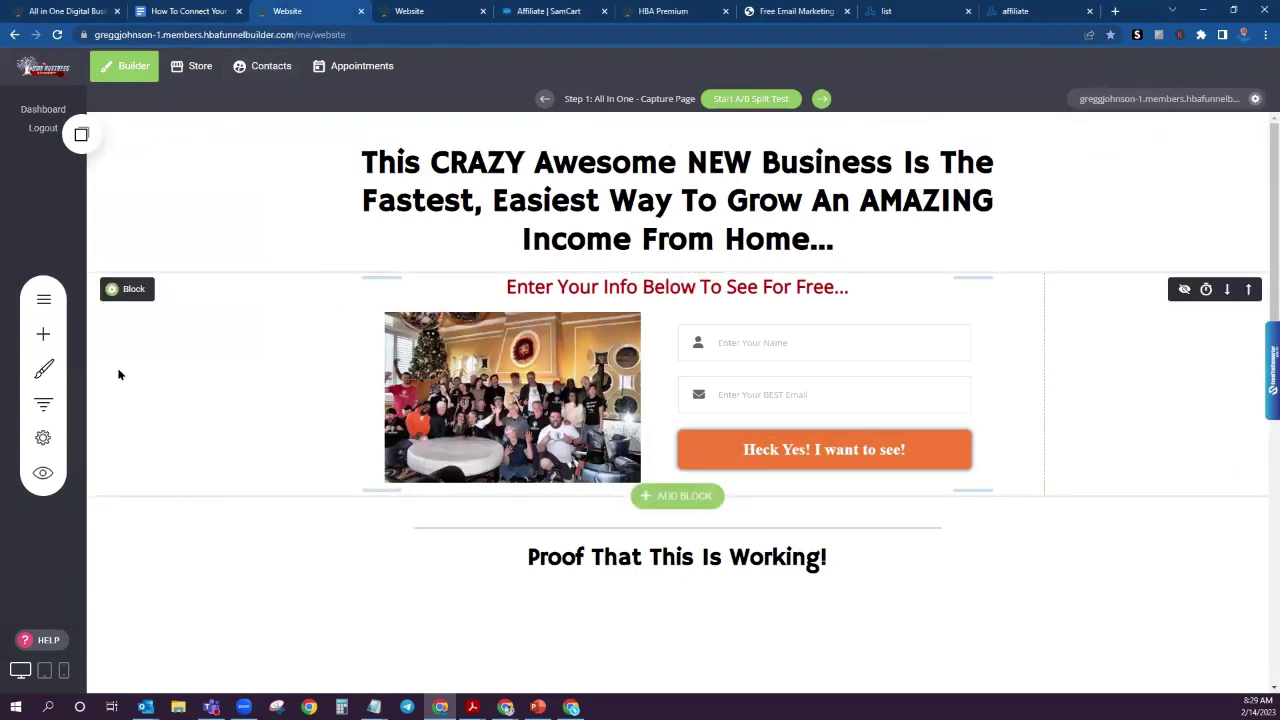
{"action": "left_click", "coordinate": [43, 406]}
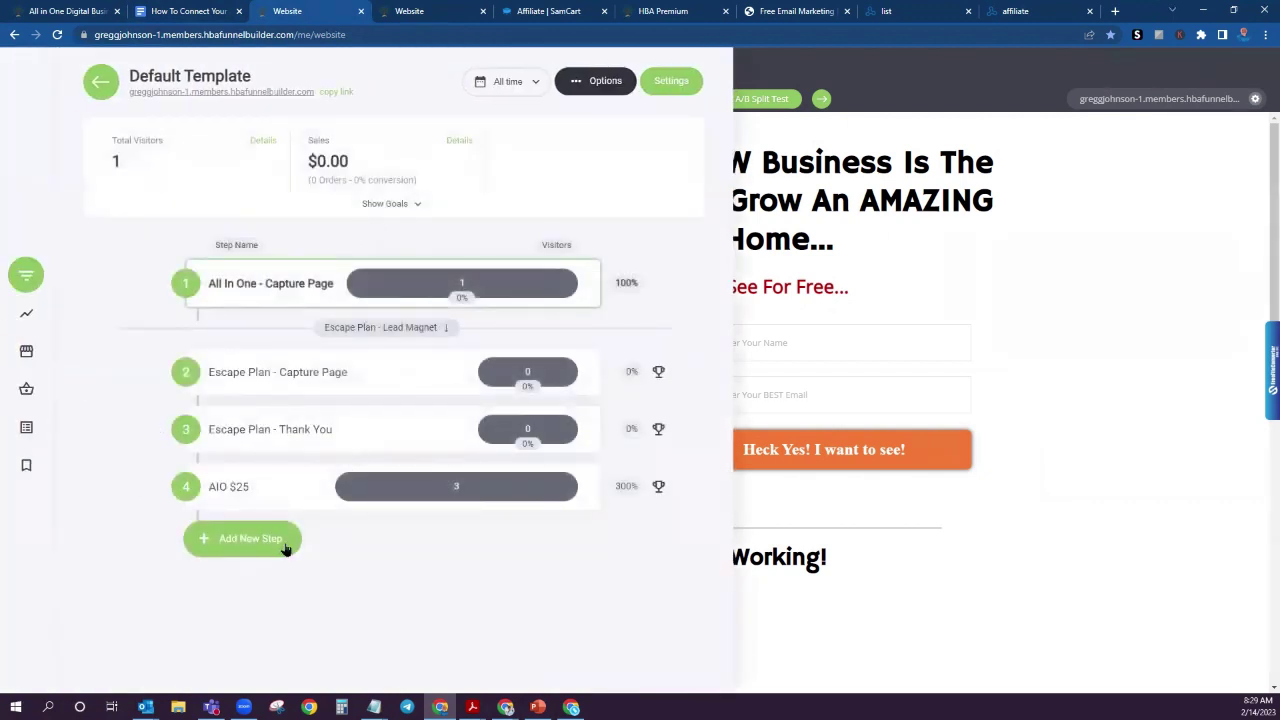
{"action": "left_click", "coordinate": [236, 543]}
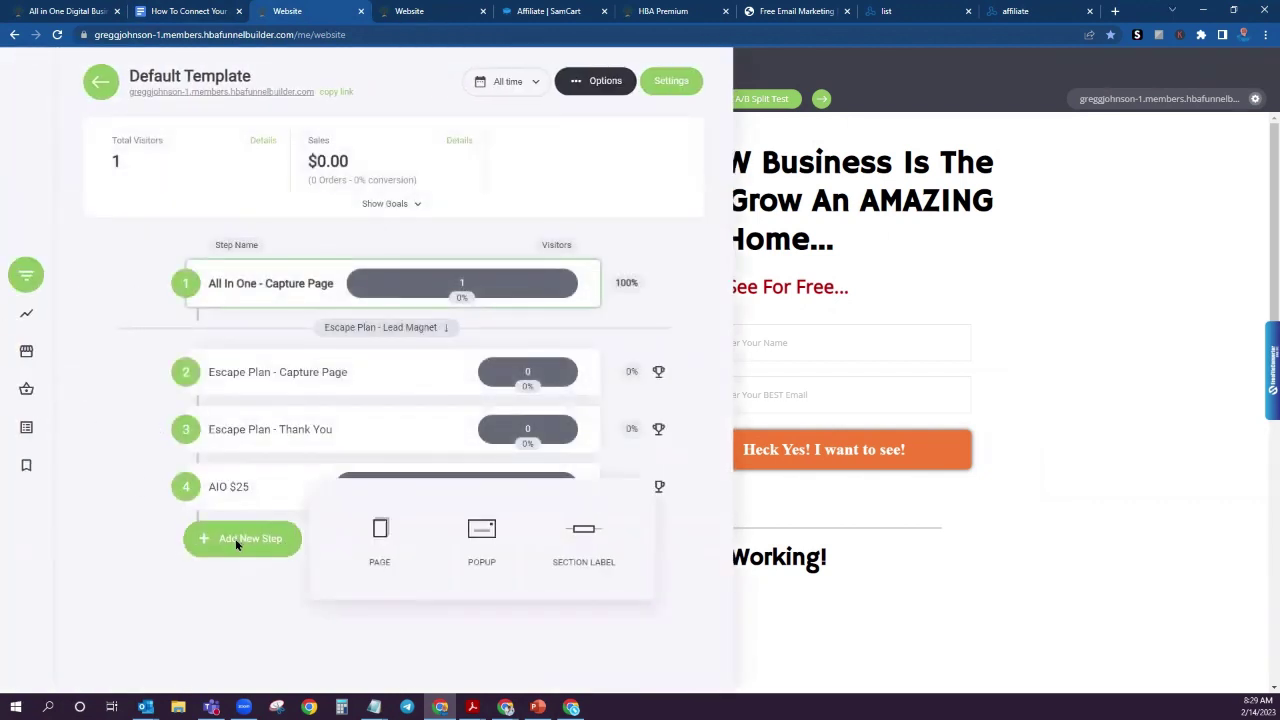
{"action": "left_click", "coordinate": [377, 531]}
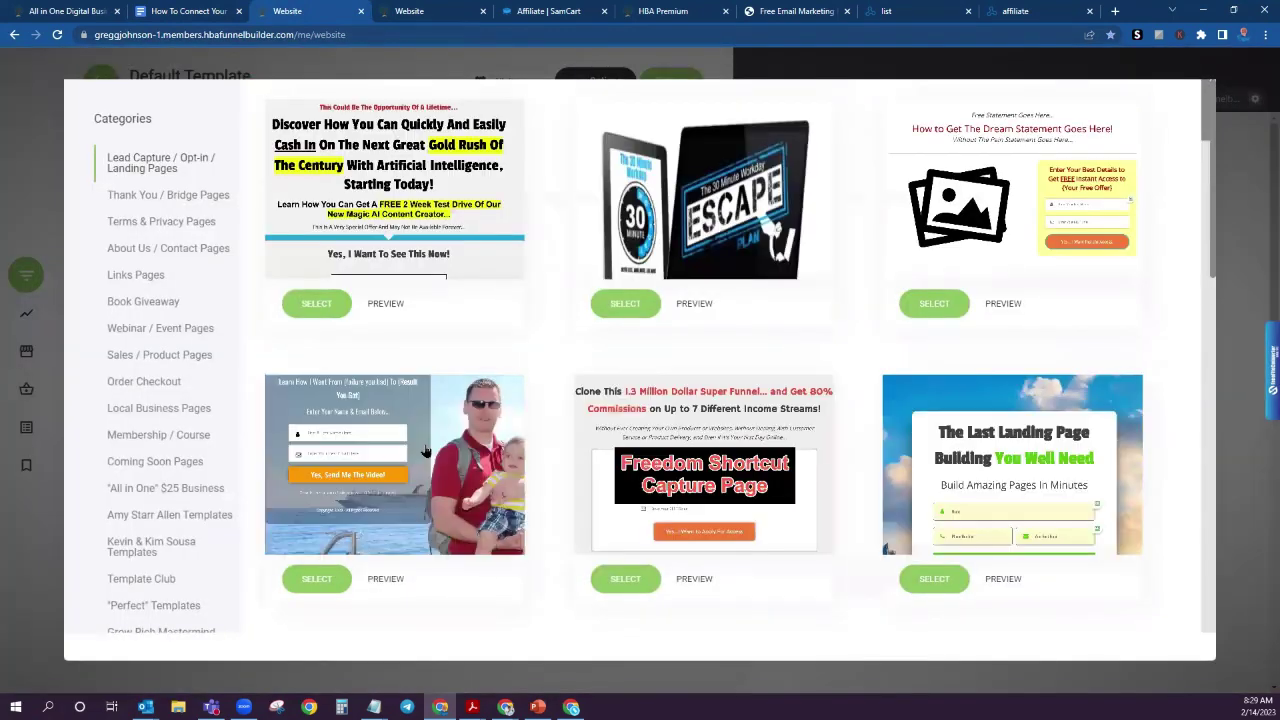
Step: Choose the All in One $25 capture template from the Fastlane Affiliate category
{"action": "scroll", "coordinate": [186, 329], "scroll_direction": "down", "scroll_amount": 1}
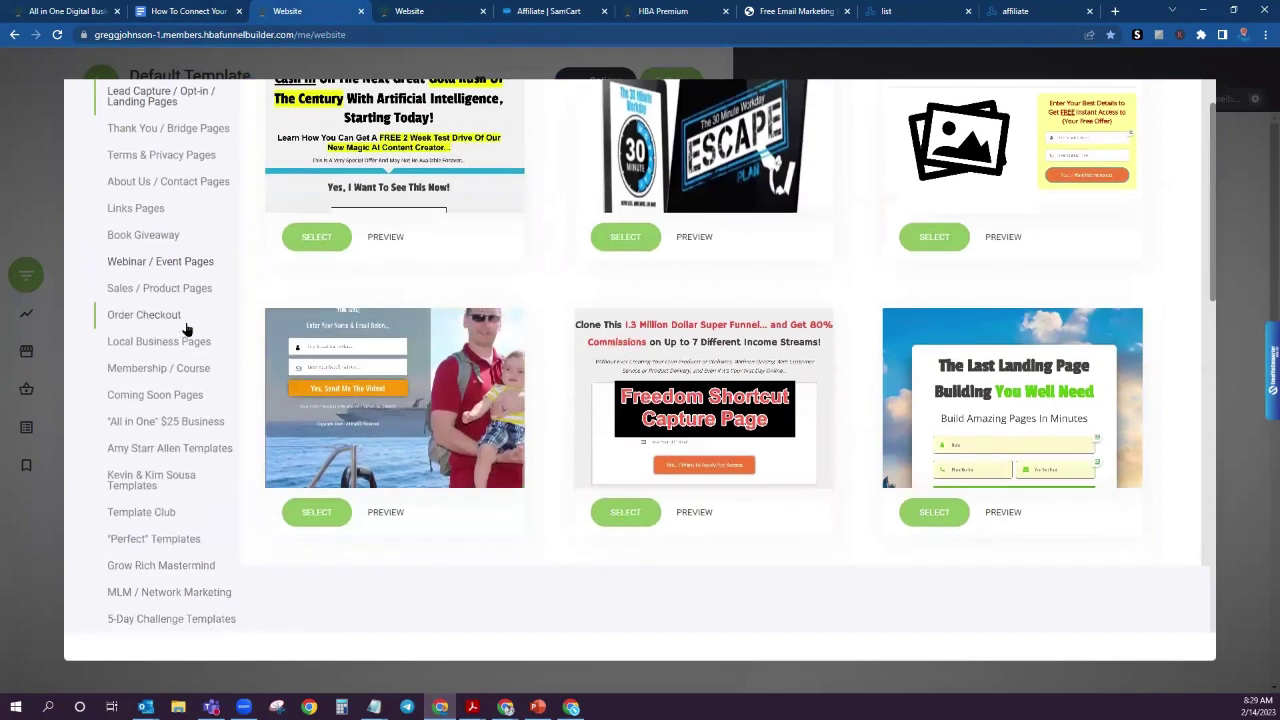
{"action": "scroll", "coordinate": [186, 329], "scroll_direction": "down", "scroll_amount": 3}
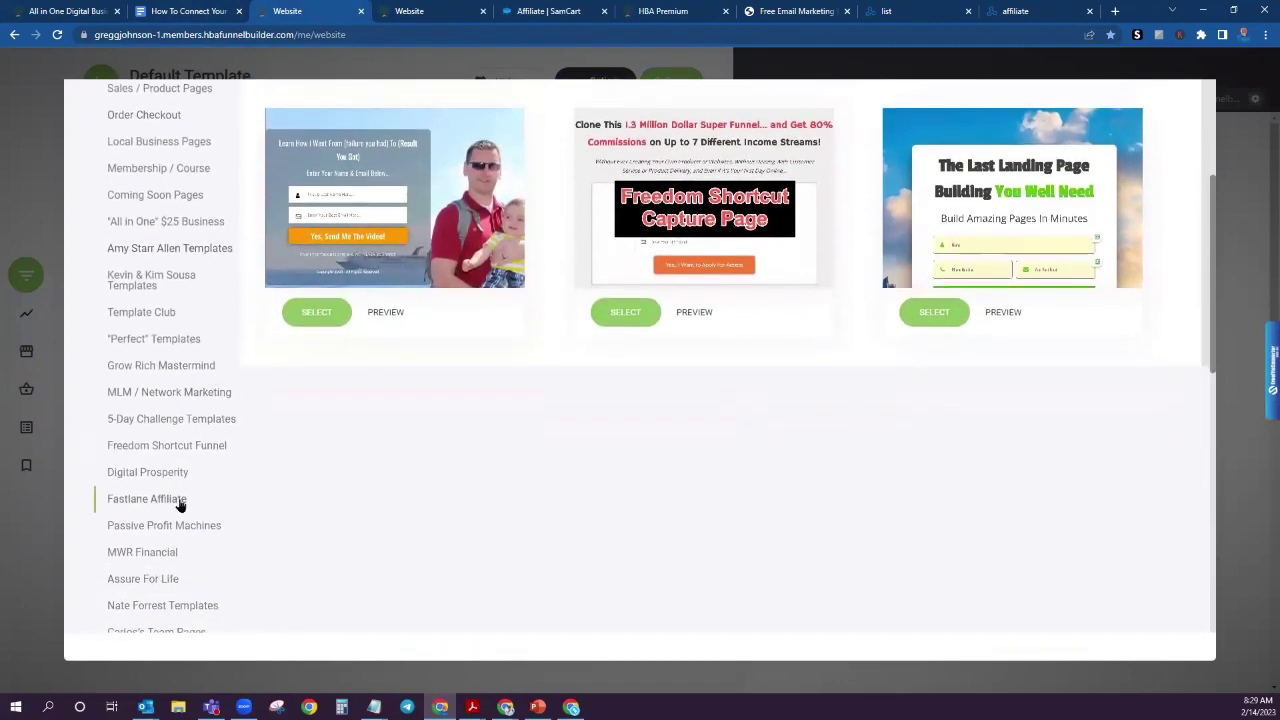
{"action": "left_click", "coordinate": [178, 502]}
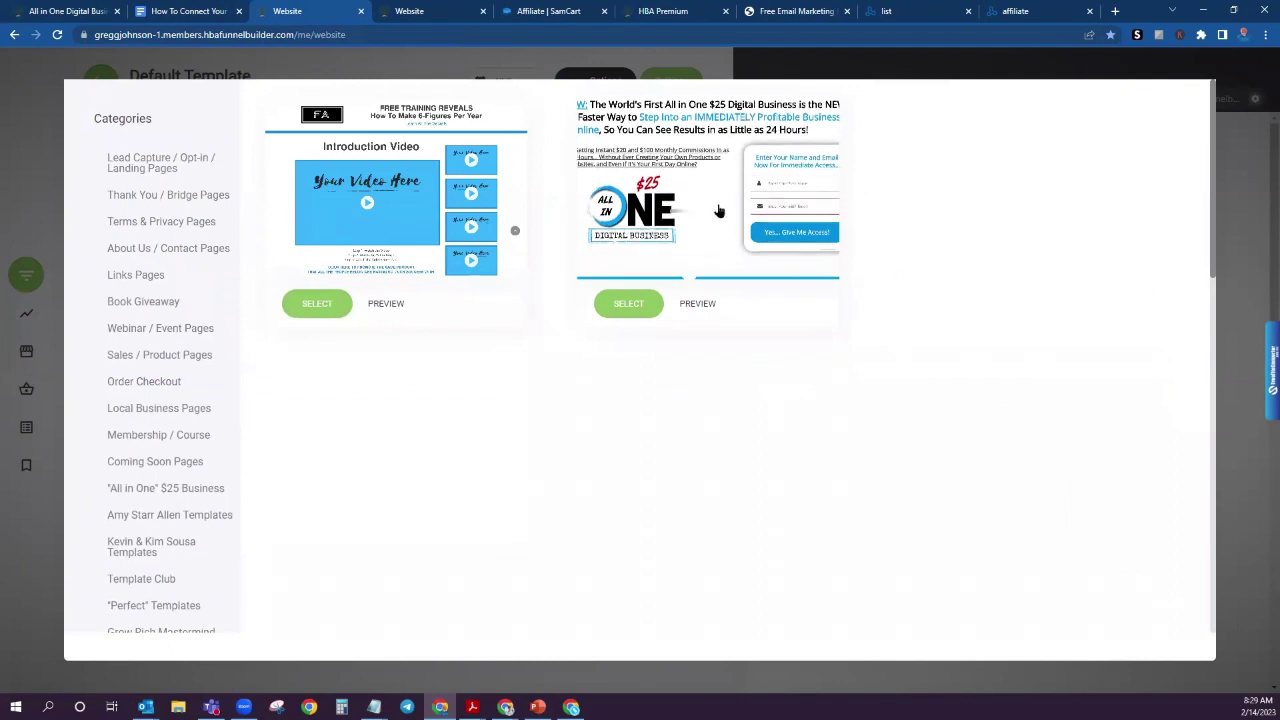
{"action": "left_click", "coordinate": [716, 205]}
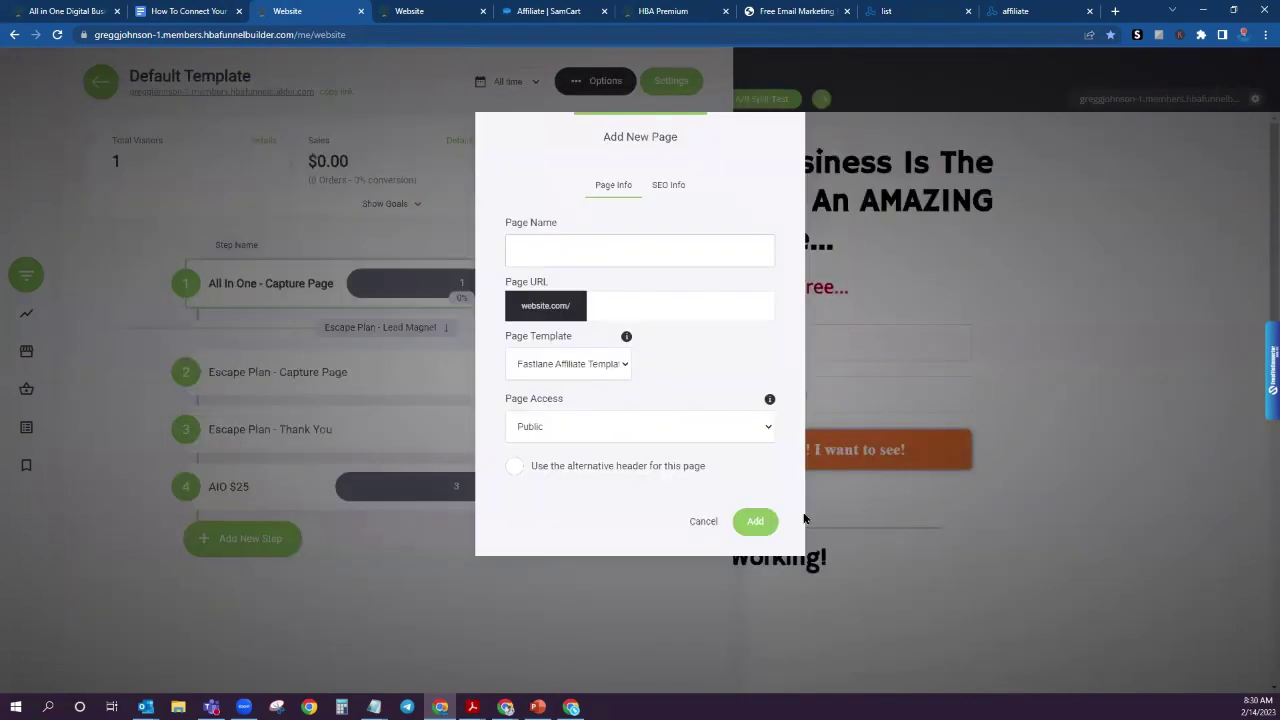
Step: Create the new funnel Step 5 page named 'AIO $25 CP1', then return to the instructions document
{"action": "left_click", "coordinate": [566, 258]}
{"action": "type", "text": "AIO $25 CP1"}
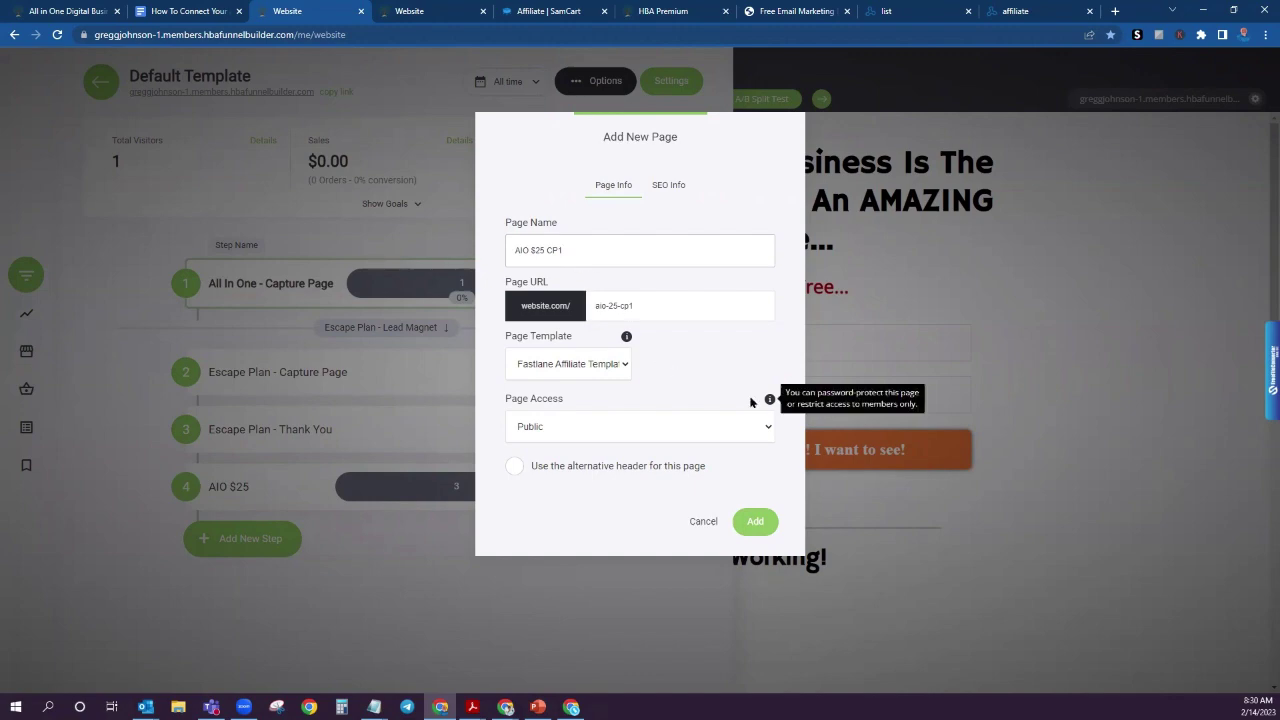
{"action": "left_click", "coordinate": [756, 522]}
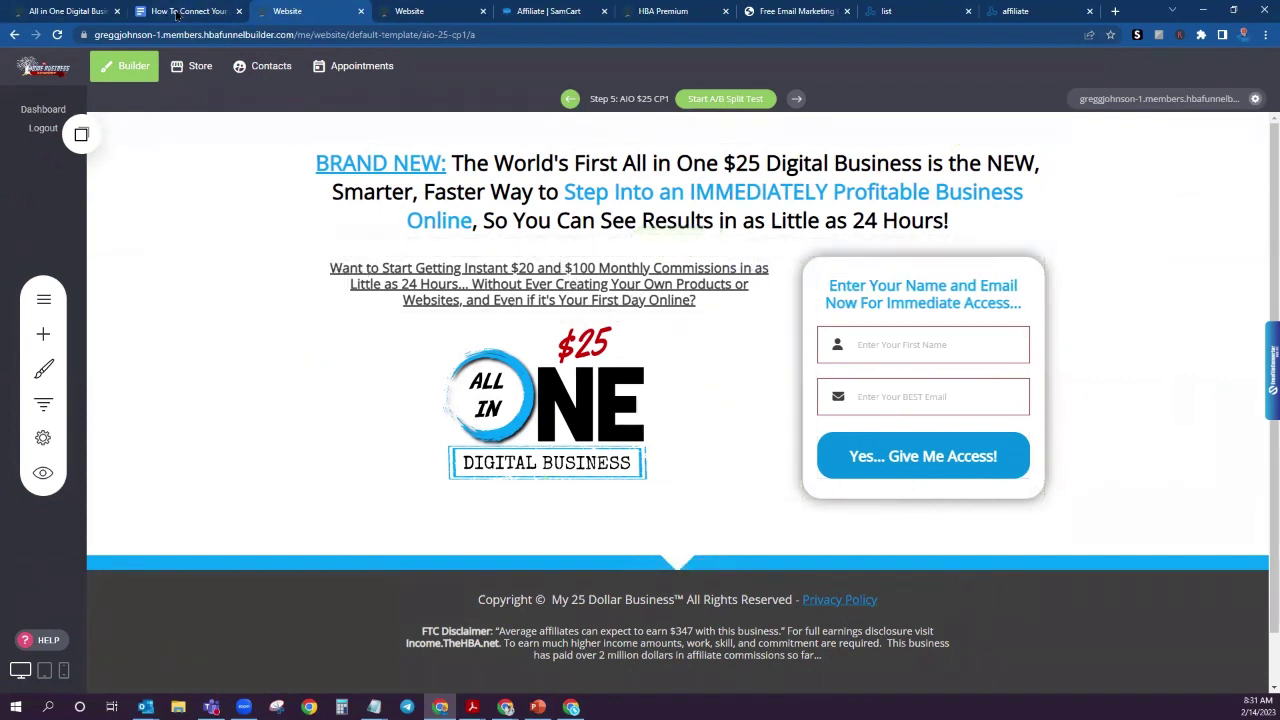
{"action": "left_click", "coordinate": [185, 11]}
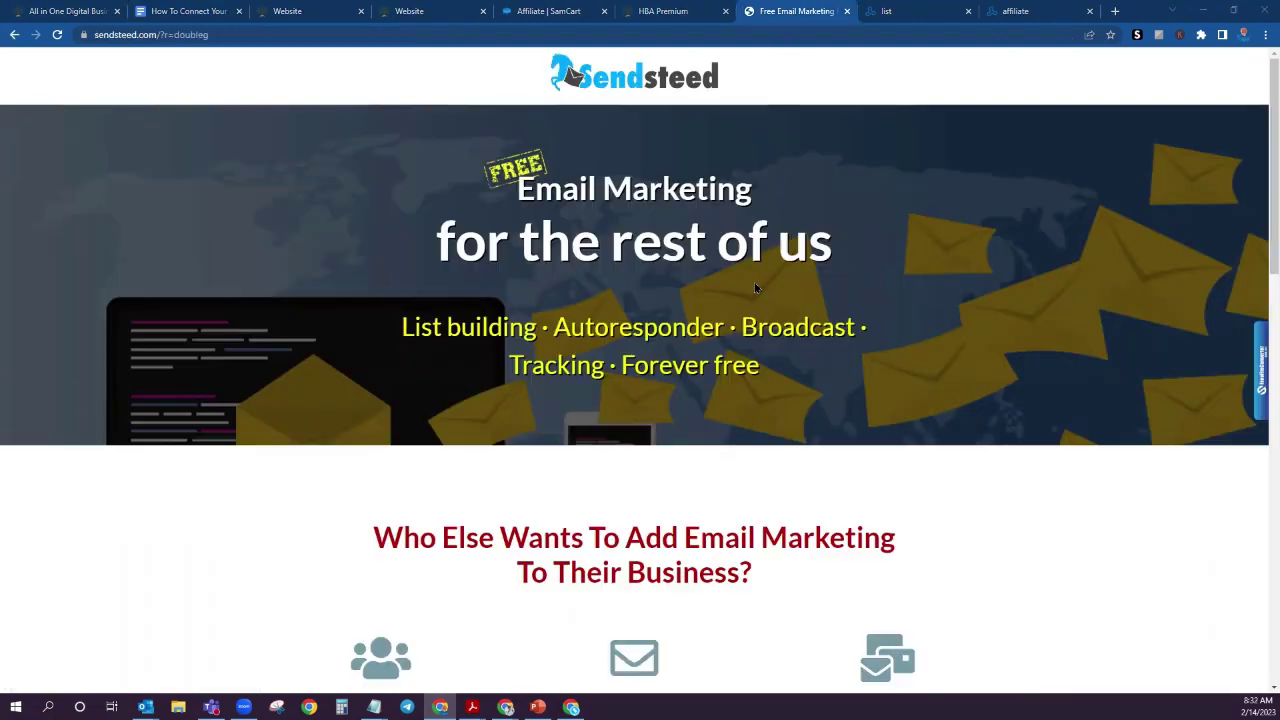
Step: Look over the Sendsteed free email marketing home page and its autoresponder features
{"action": "left_click", "coordinate": [790, 11]}
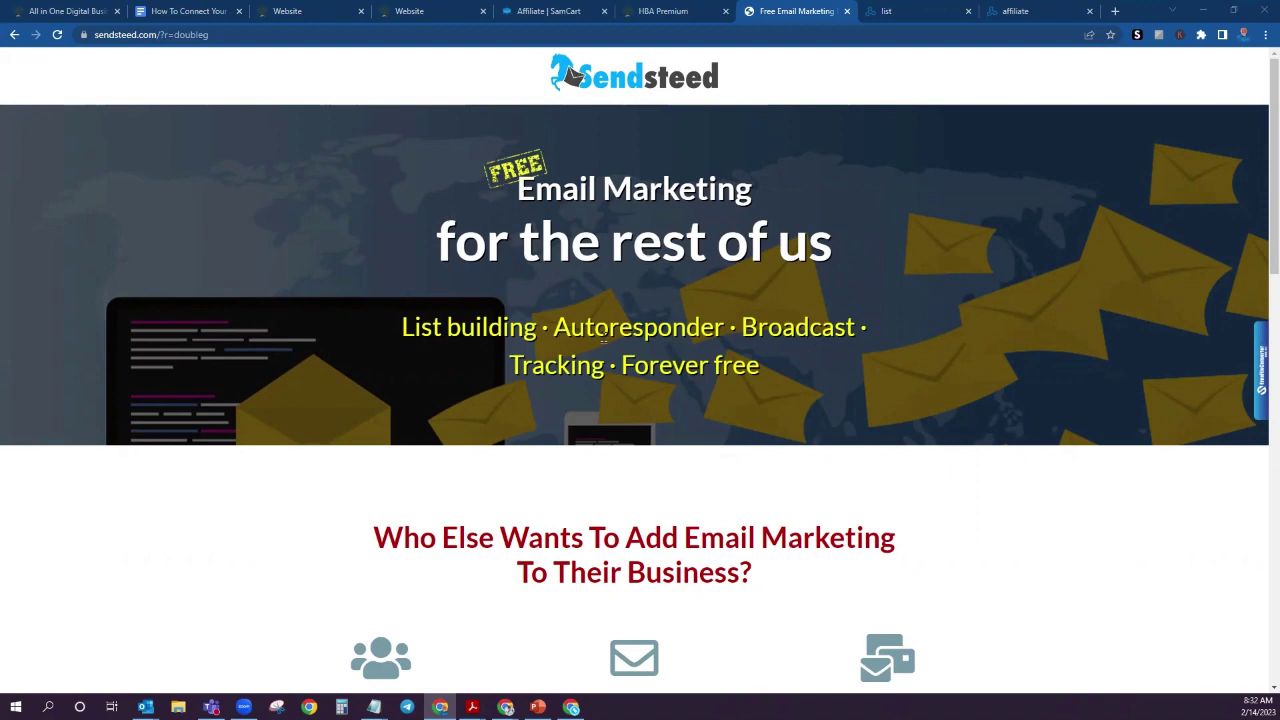
{"action": "left_click_drag", "start_coordinate": [570, 330], "coordinate": [714, 328]}
{"action": "left_click", "coordinate": [754, 376]}
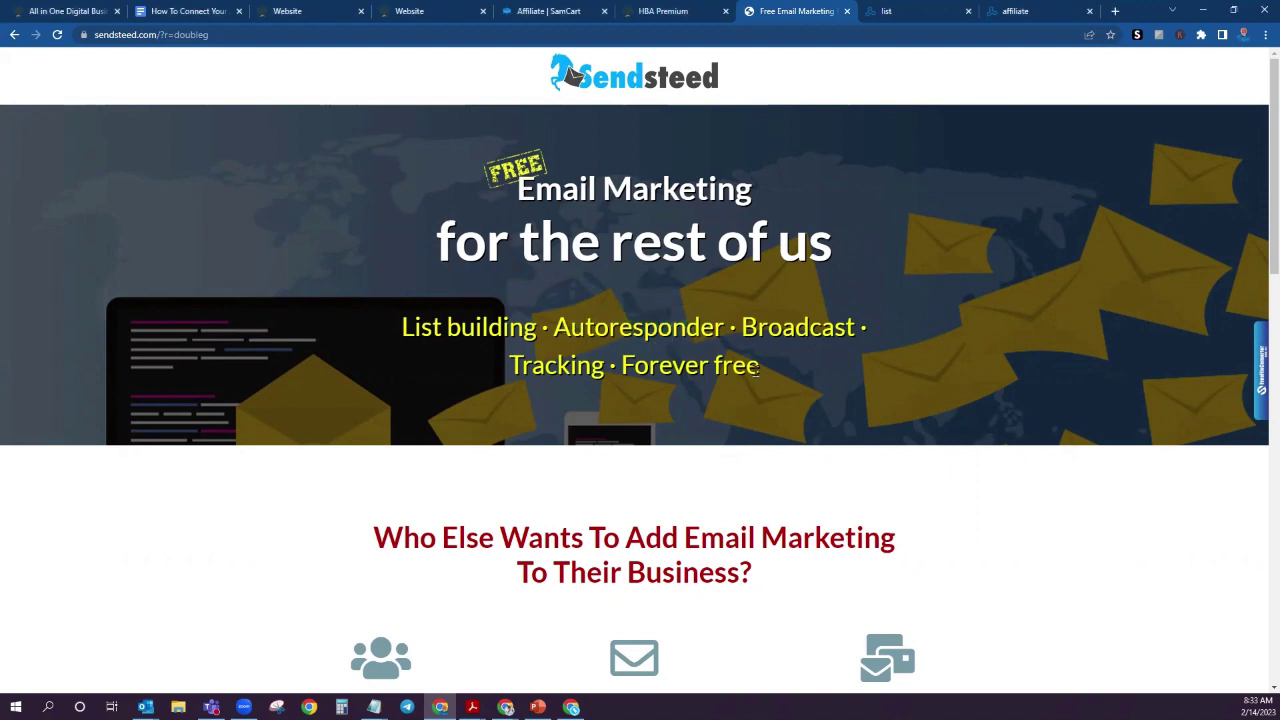
{"action": "scroll", "coordinate": [823, 410], "scroll_direction": "down", "scroll_amount": 3}
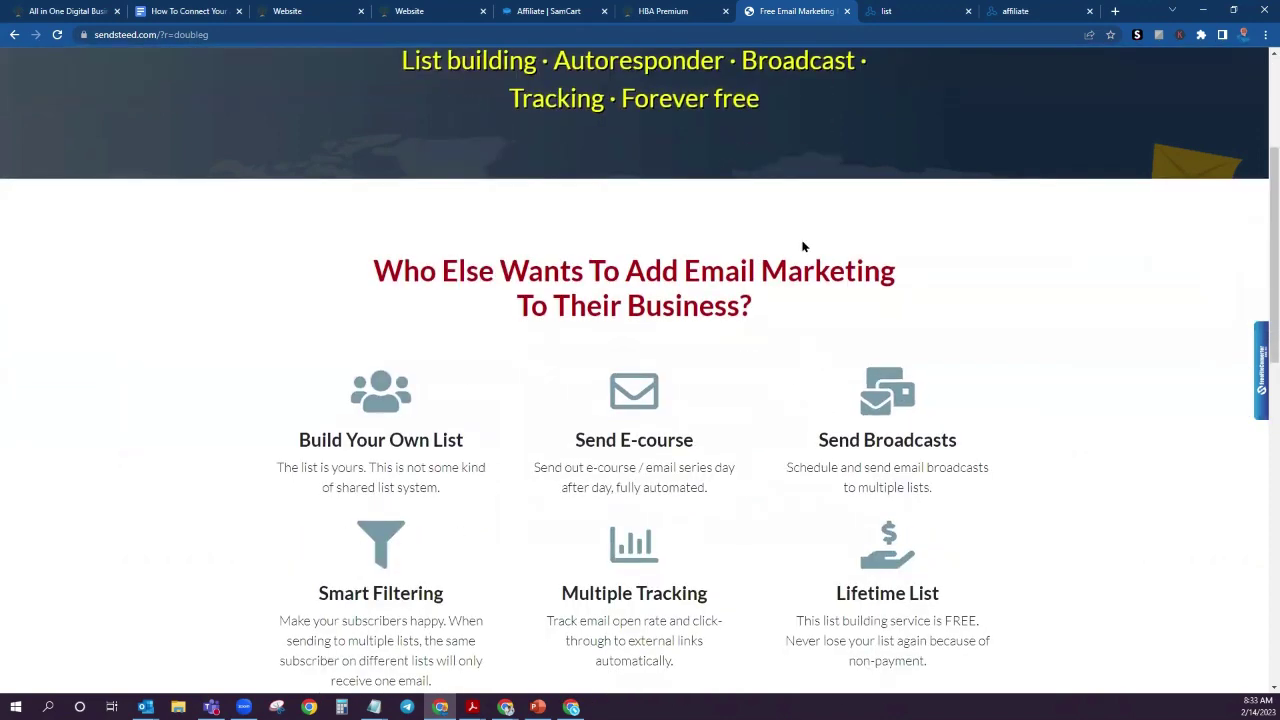
{"action": "scroll", "coordinate": [880, 280], "scroll_direction": "up", "scroll_amount": 2}
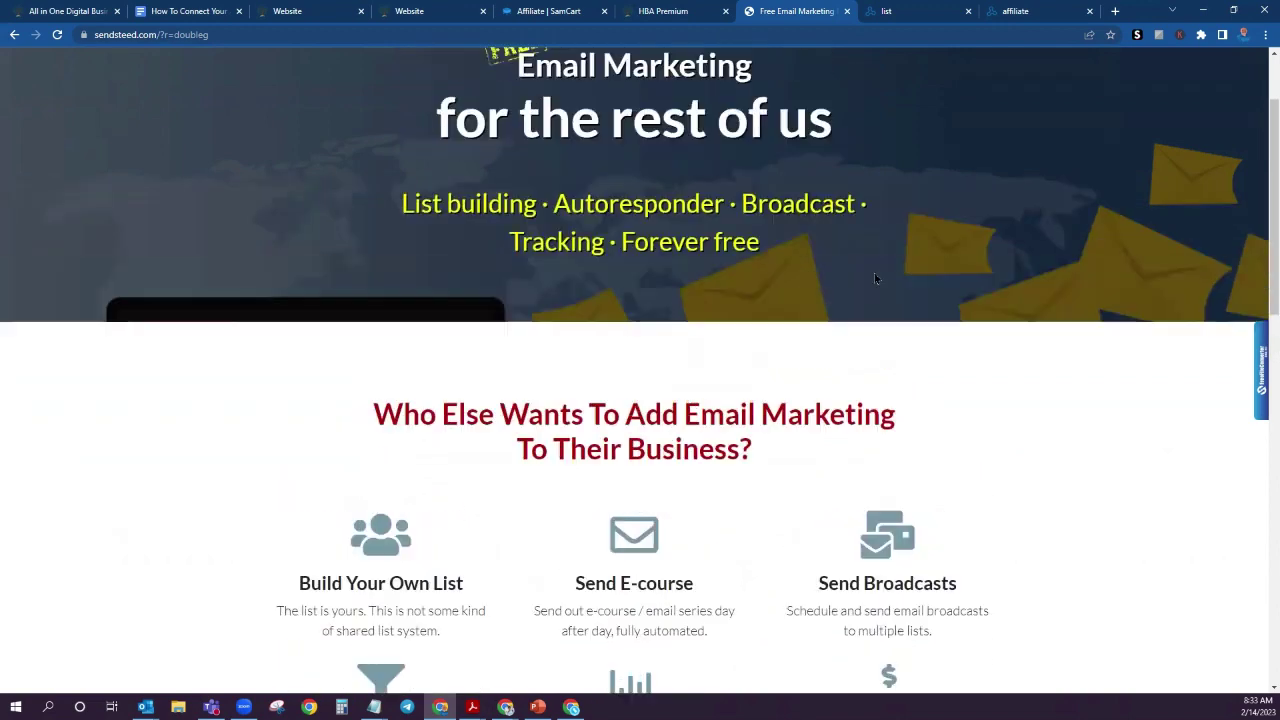
{"action": "left_click", "coordinate": [920, 12]}
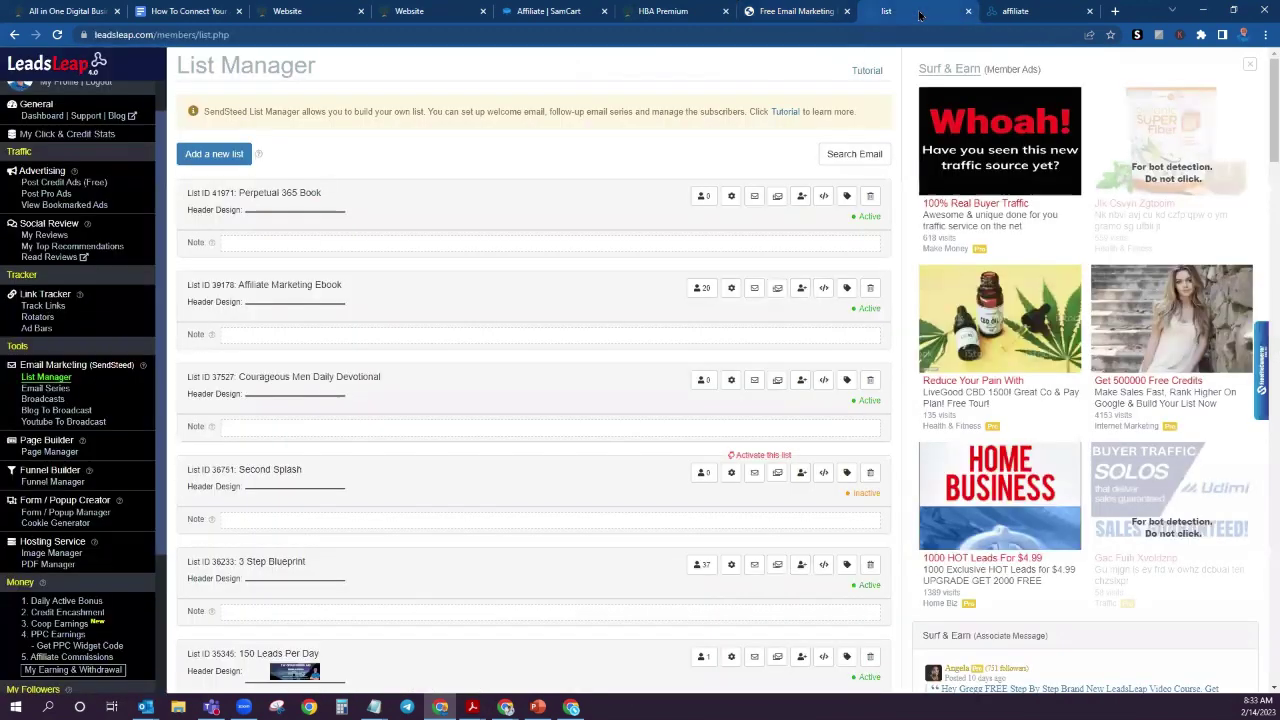
{"action": "scroll", "coordinate": [96, 215], "scroll_direction": "up", "scroll_amount": 1}
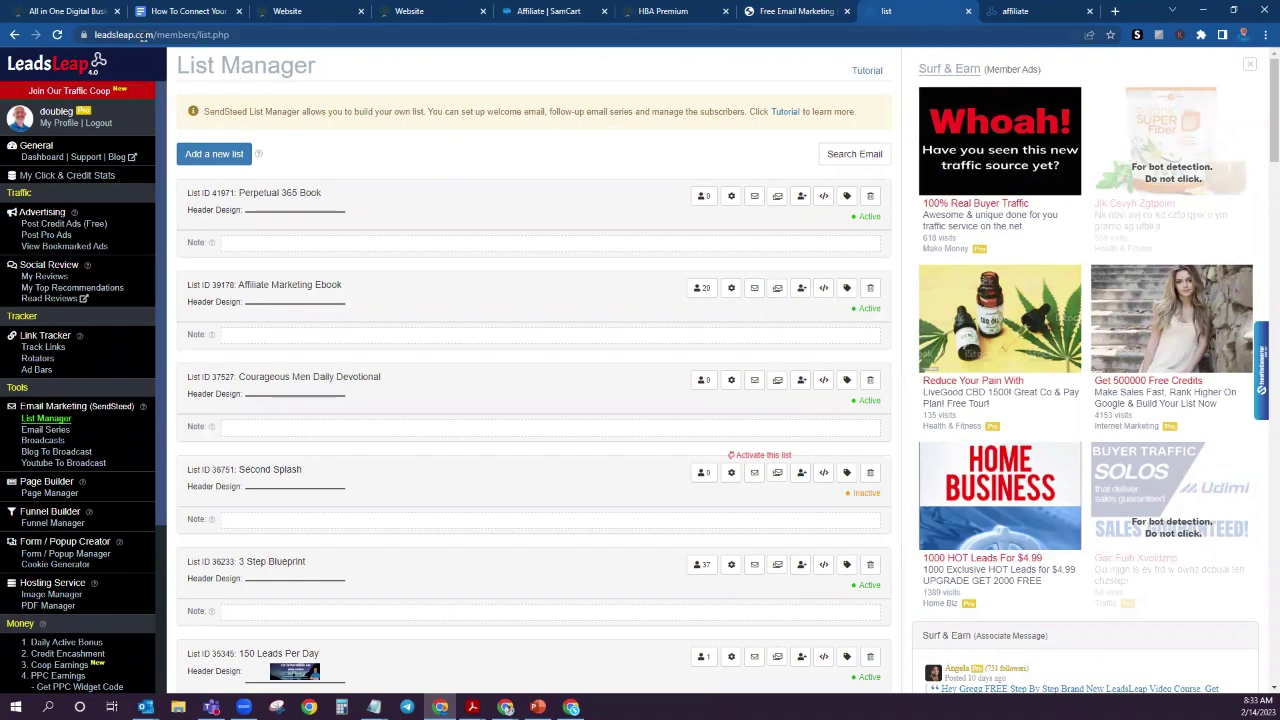
{"action": "left_click", "coordinate": [196, 10]}
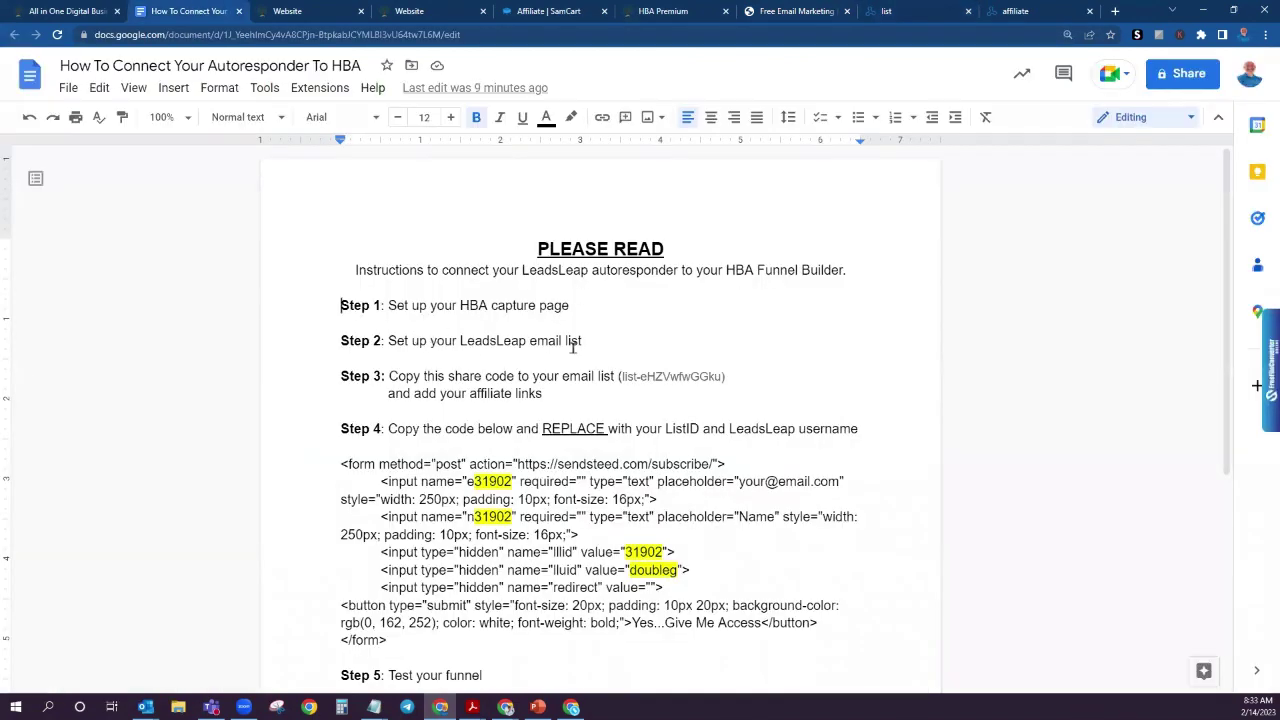
{"action": "left_click", "coordinate": [910, 14]}
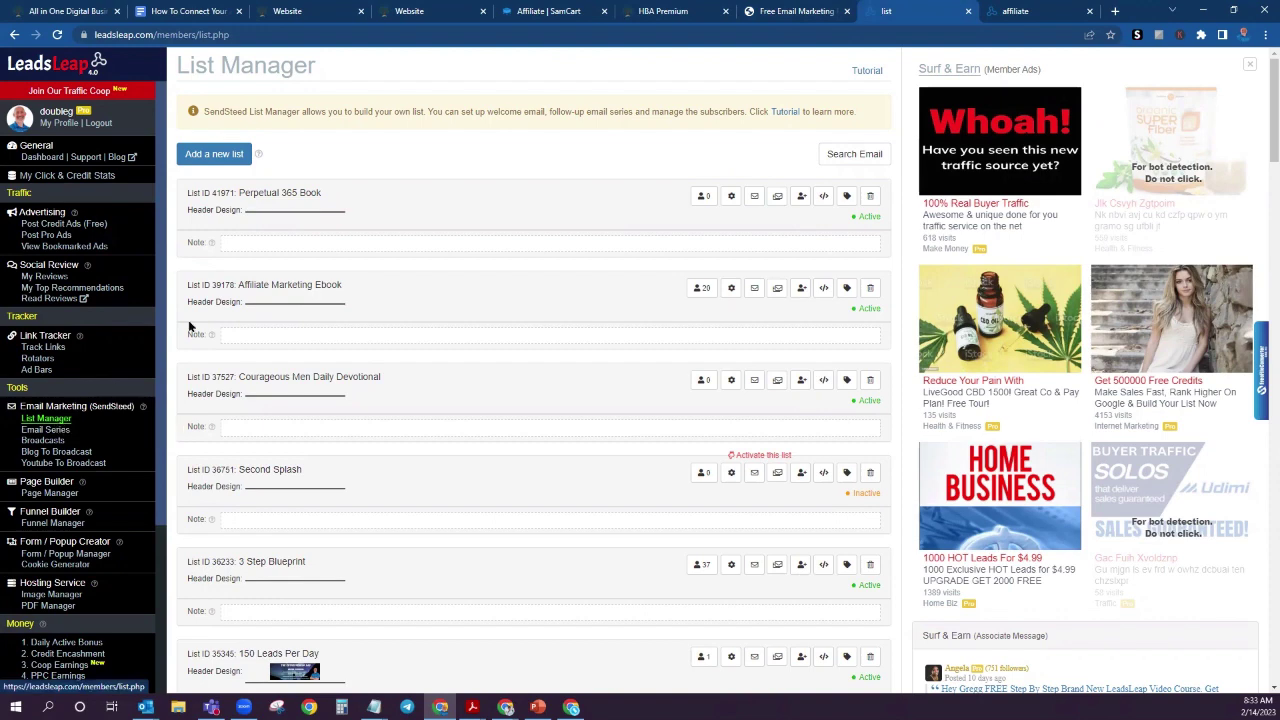
Step: Create a new LeadsLeap email list named 'AIO $25 Email CP1'
{"action": "left_click", "coordinate": [216, 156]}
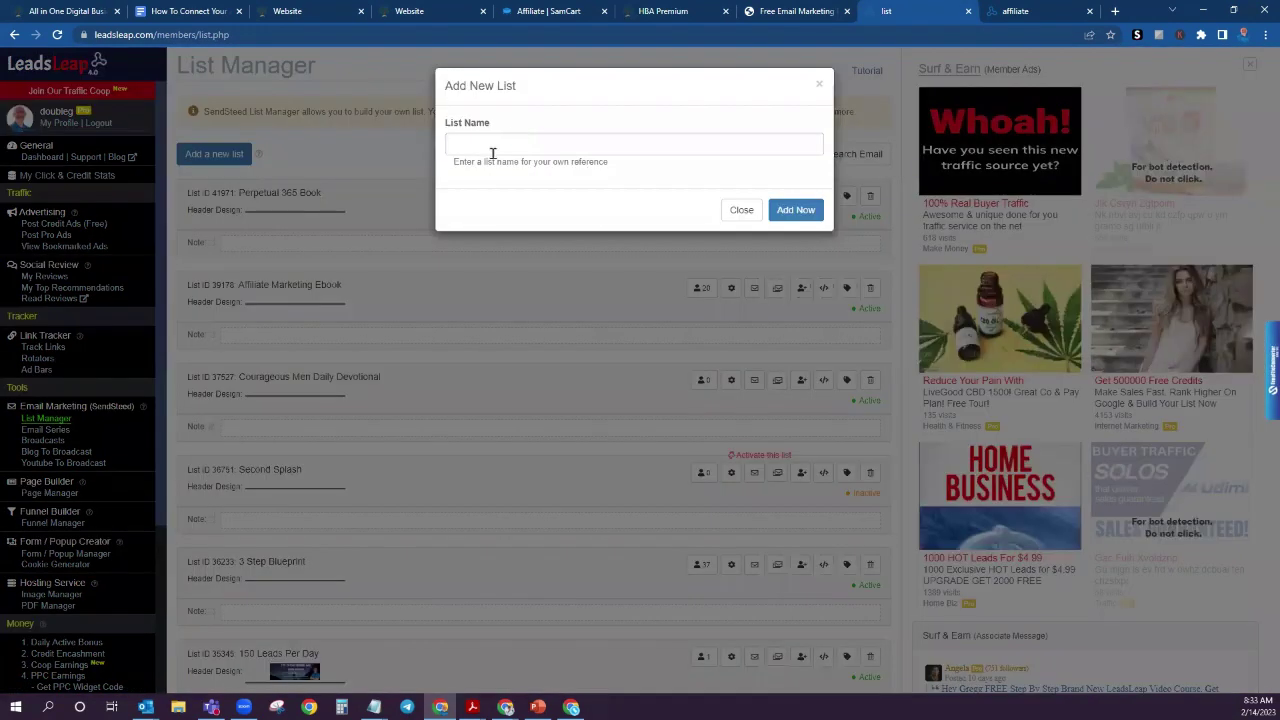
{"action": "left_click", "coordinate": [490, 150]}
{"action": "type", "text": "AIO "}
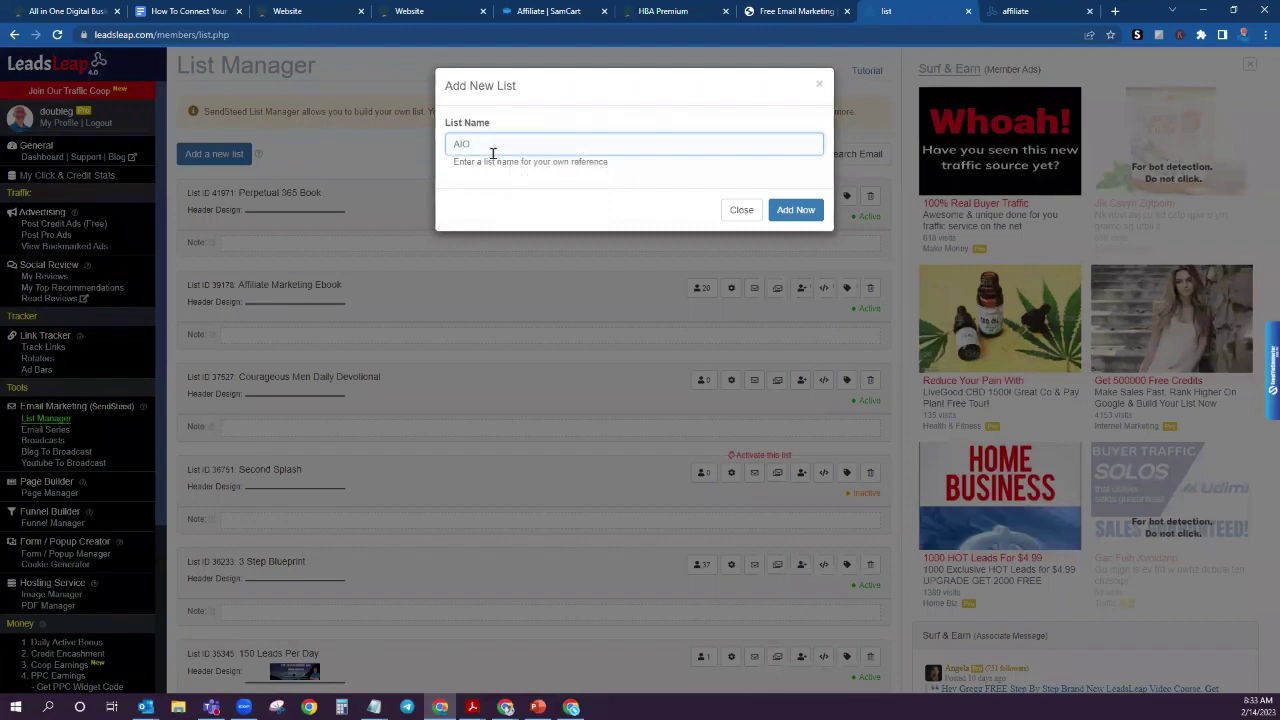
{"action": "type", "text": "S"}
{"action": "type", "text": "25"}
{"action": "type", "text": " Email CP1"}
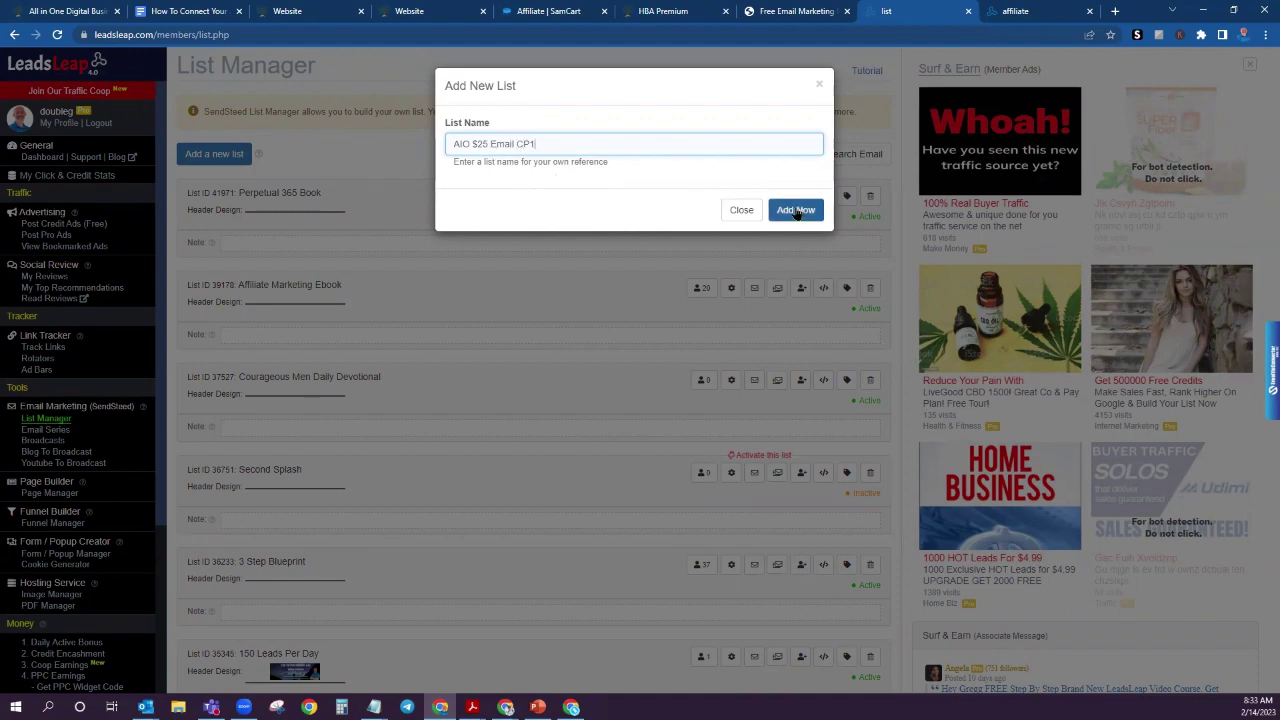
{"action": "left_click", "coordinate": [796, 211]}
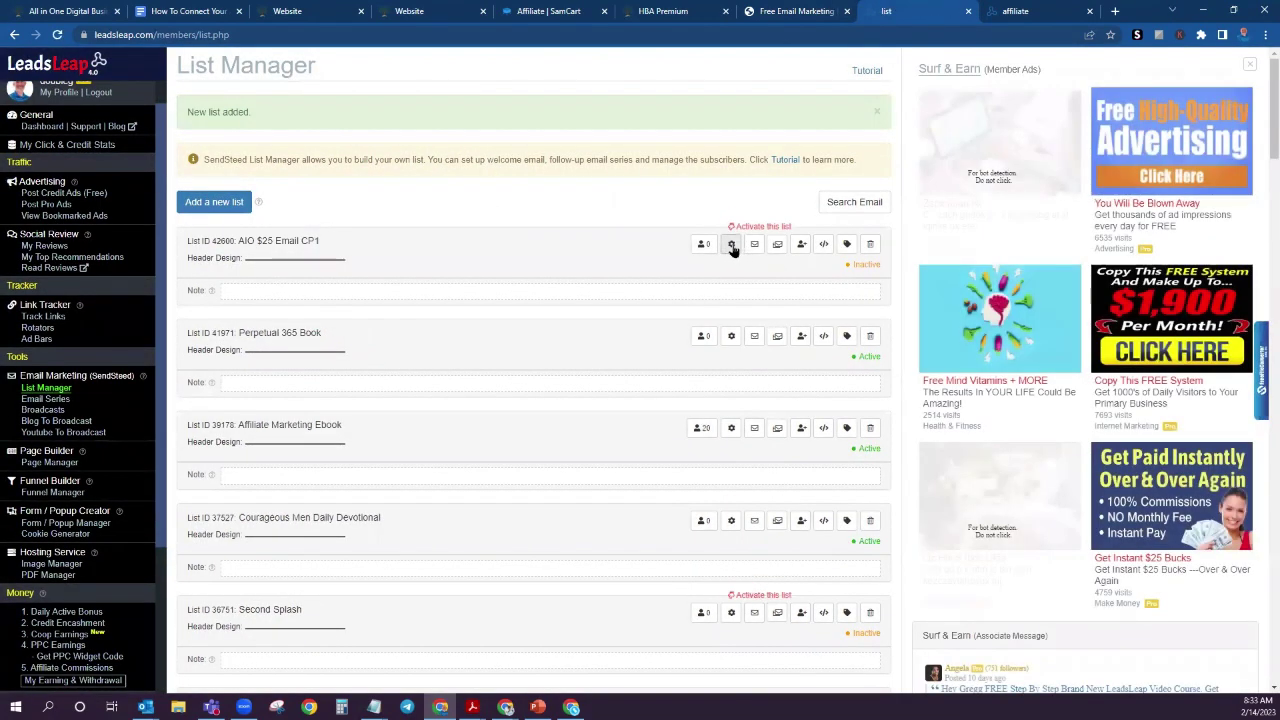
Step: Complete the list's basic setup with sender details and signature, accept the terms, and activate it
{"action": "left_click", "coordinate": [731, 246]}
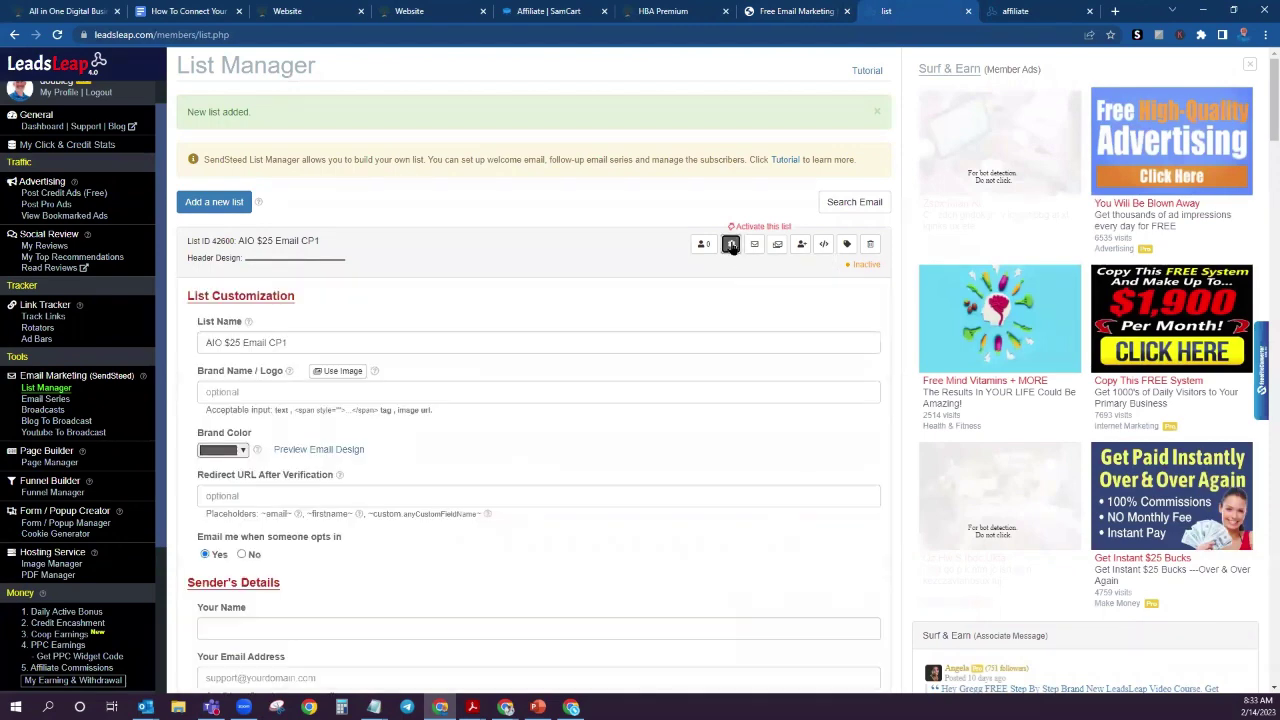
{"action": "scroll", "coordinate": [548, 313], "scroll_direction": "down", "scroll_amount": 3}
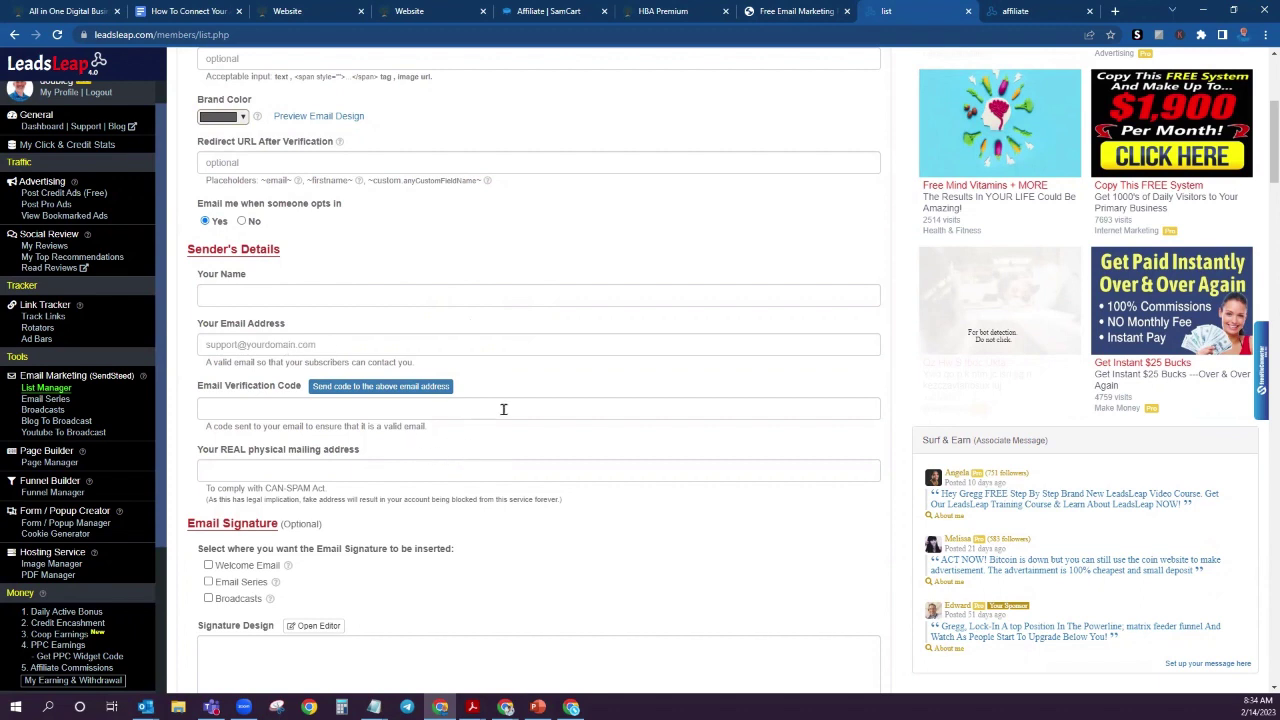
{"action": "scroll", "coordinate": [503, 408], "scroll_direction": "down", "scroll_amount": 1}
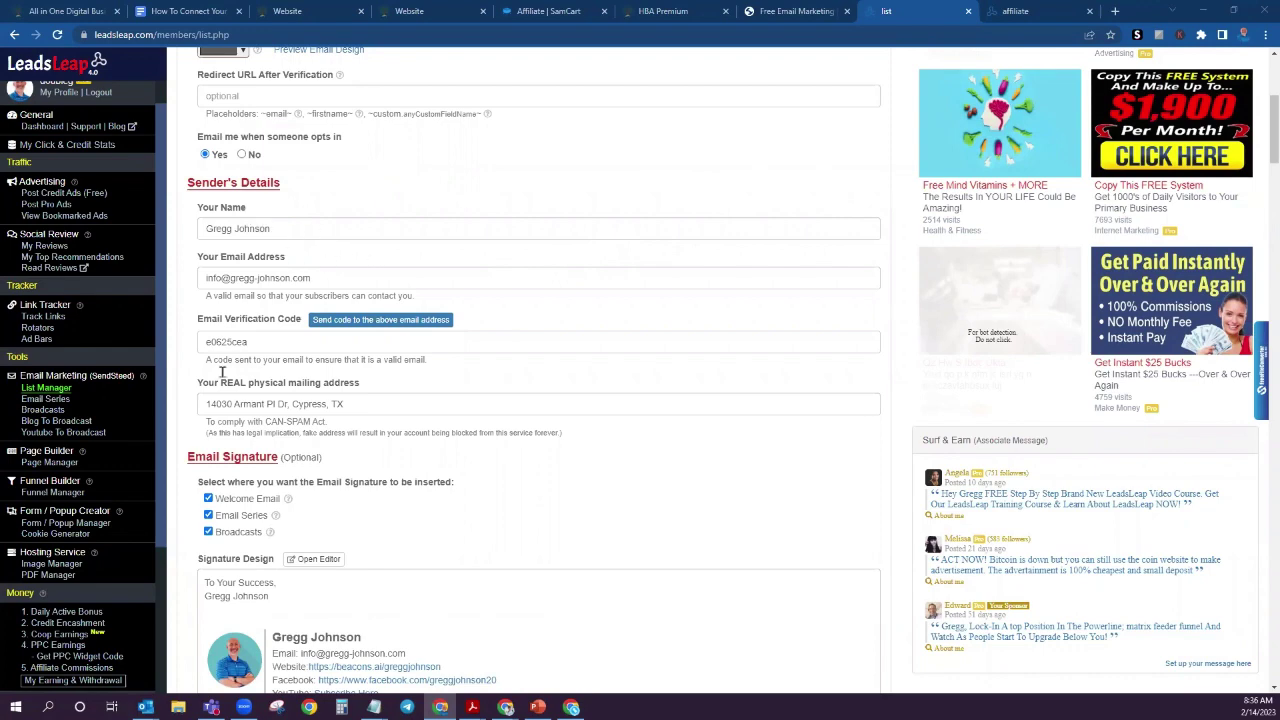
{"action": "scroll", "coordinate": [596, 391], "scroll_direction": "down", "scroll_amount": 1}
{"action": "scroll", "coordinate": [594, 393], "scroll_direction": "down", "scroll_amount": 1}
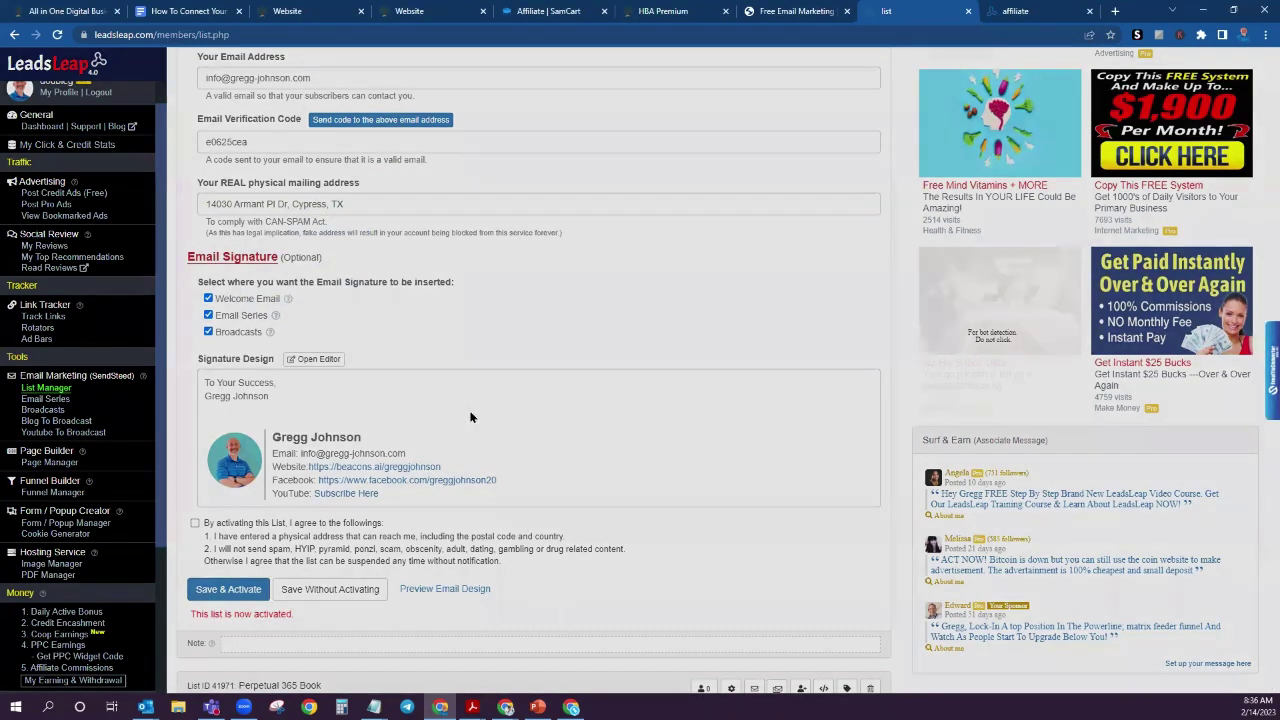
{"action": "left_click", "coordinate": [470, 417]}
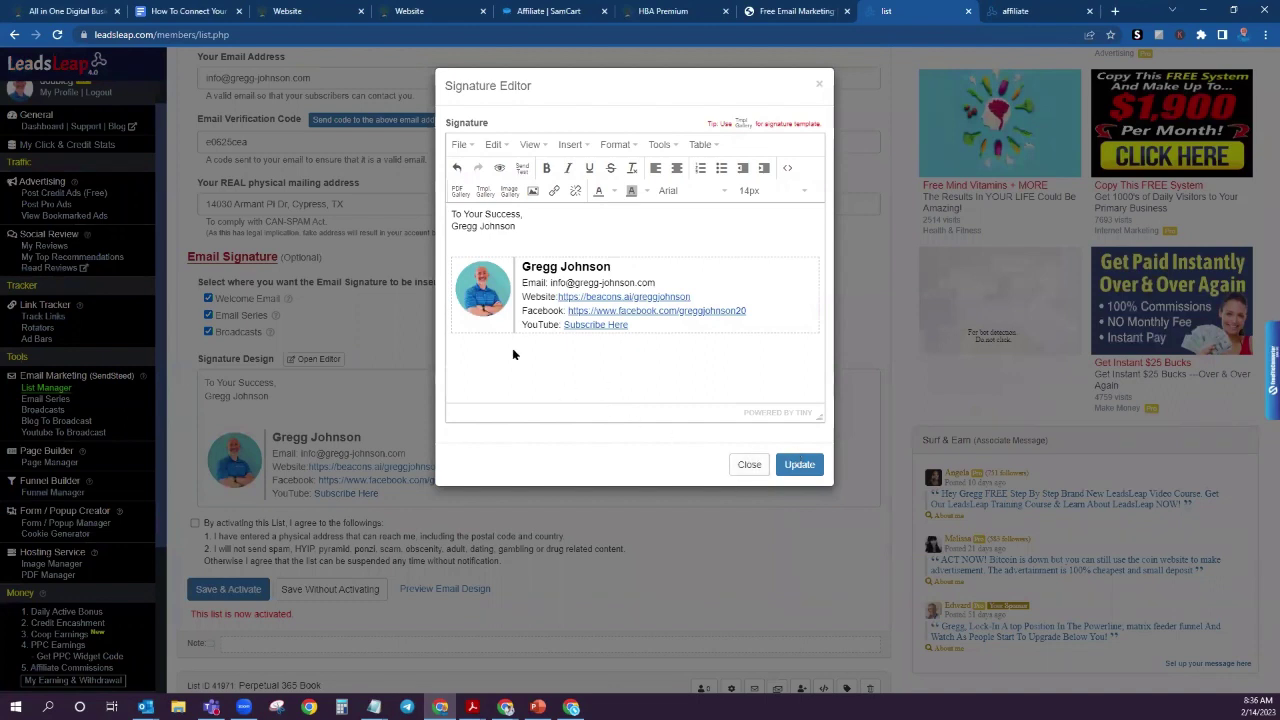
{"action": "left_click", "coordinate": [750, 465]}
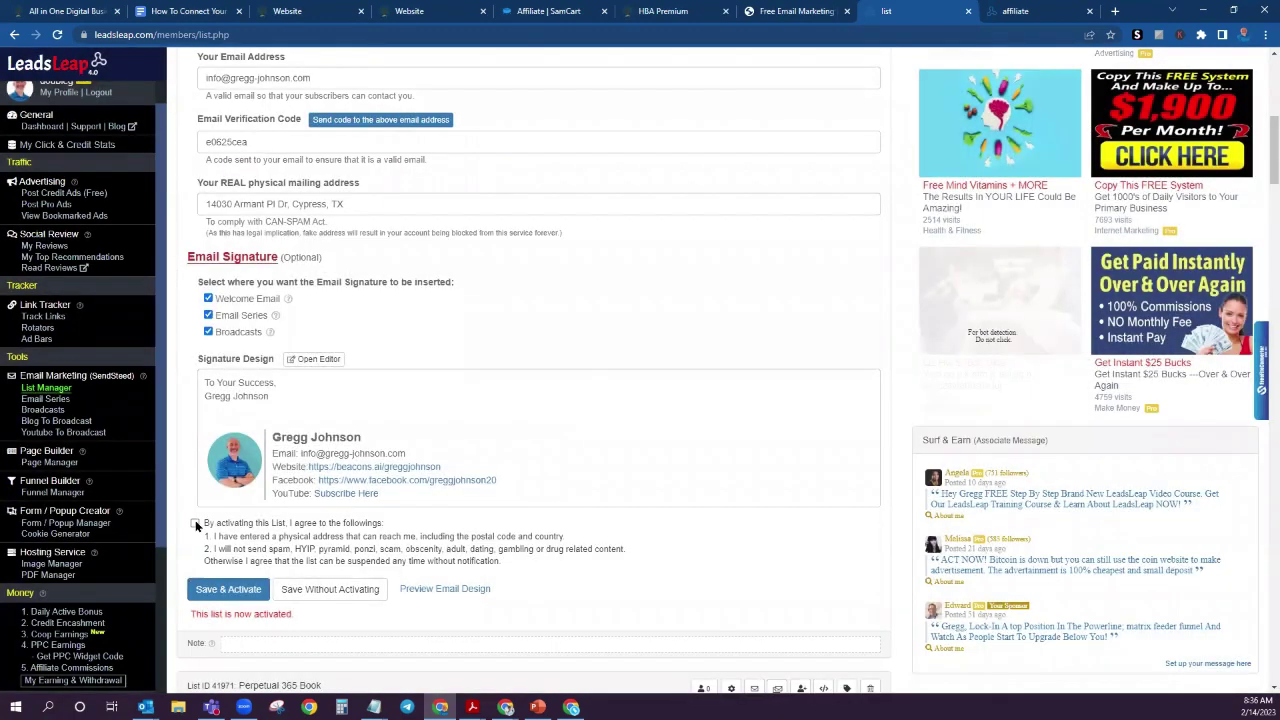
{"action": "left_click", "coordinate": [195, 522]}
{"action": "left_click", "coordinate": [231, 591]}
{"action": "scroll", "coordinate": [803, 254], "scroll_direction": "up", "scroll_amount": 5}
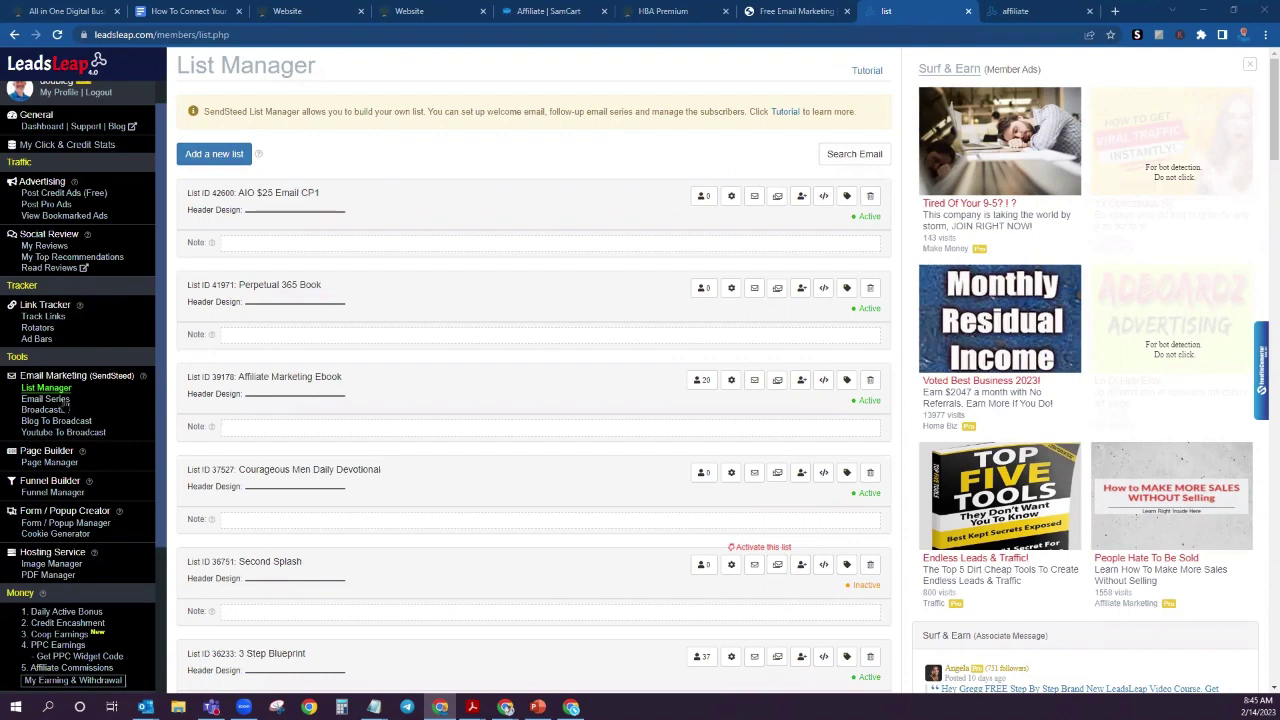
Step: View the Email Series page for all lists, then return to the instructions document
{"action": "left_click", "coordinate": [52, 399]}
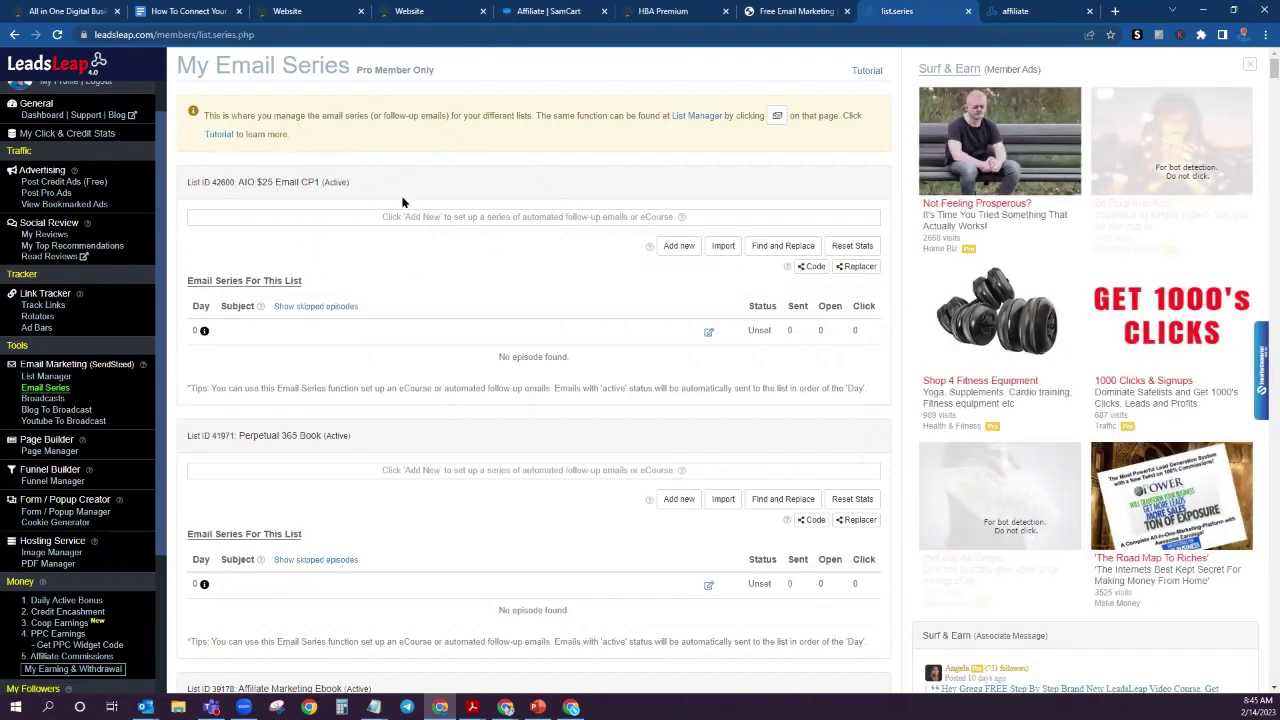
{"action": "left_click", "coordinate": [185, 15]}
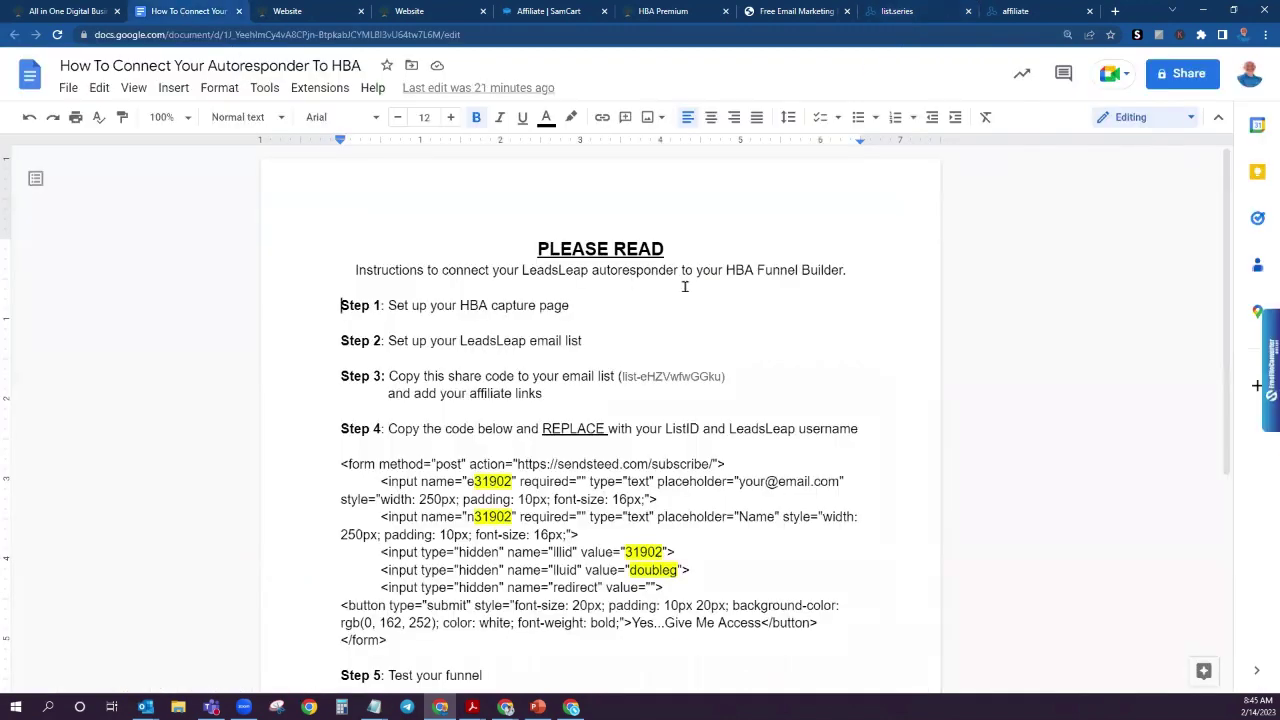
Step: Copy the Step 3 share code from the instructions document and return to LeadsLeap
{"action": "left_click_drag", "start_coordinate": [620, 376], "coordinate": [722, 377]}
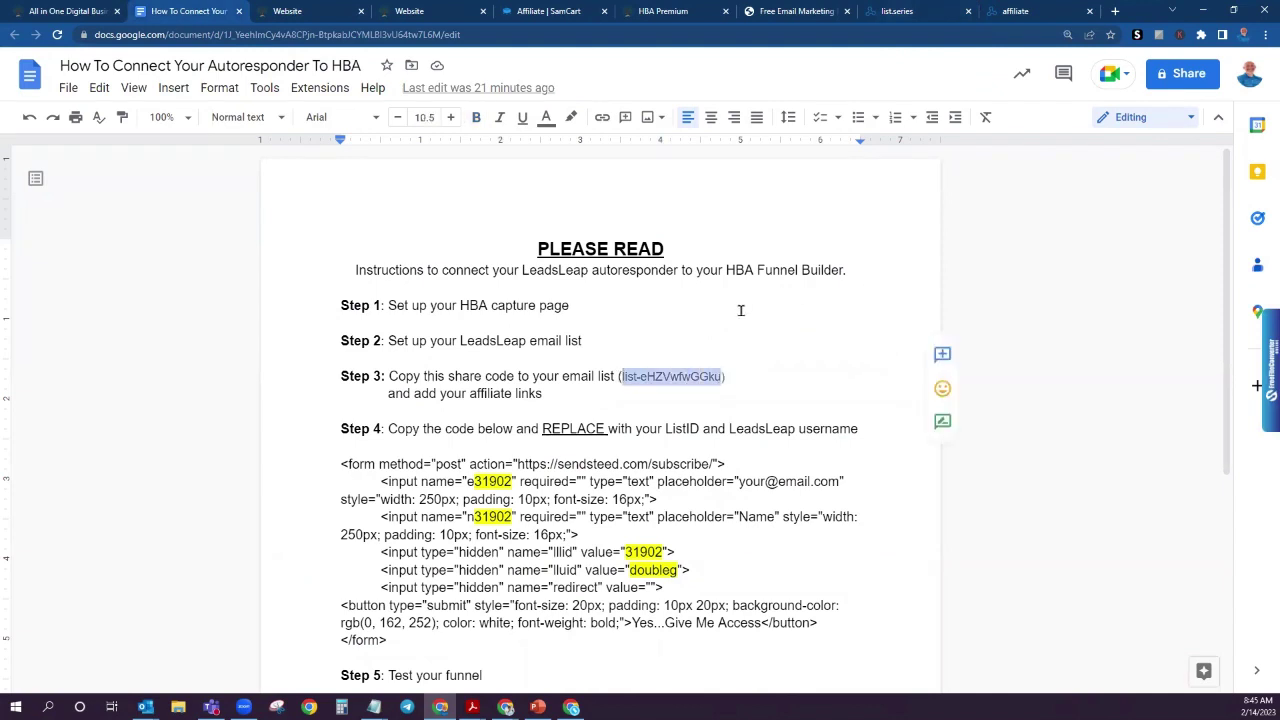
{"action": "right_click", "coordinate": [663, 377]}
{"action": "left_click", "coordinate": [709, 272]}
{"action": "left_click", "coordinate": [897, 12]}
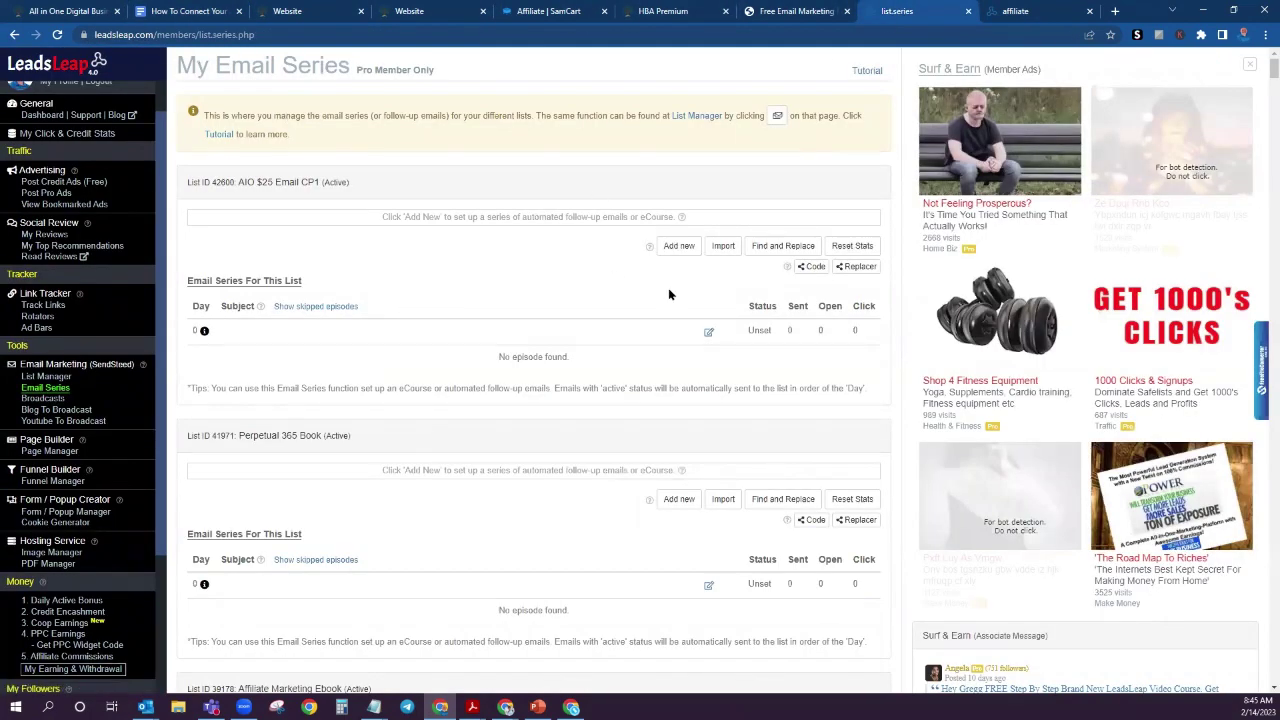
Step: Paste the share code into the AIO $25 Email CP1 import form and submit it
{"action": "left_click", "coordinate": [722, 246]}
{"action": "left_click", "coordinate": [597, 145]}
{"action": "key", "text": "ctrl+v"}
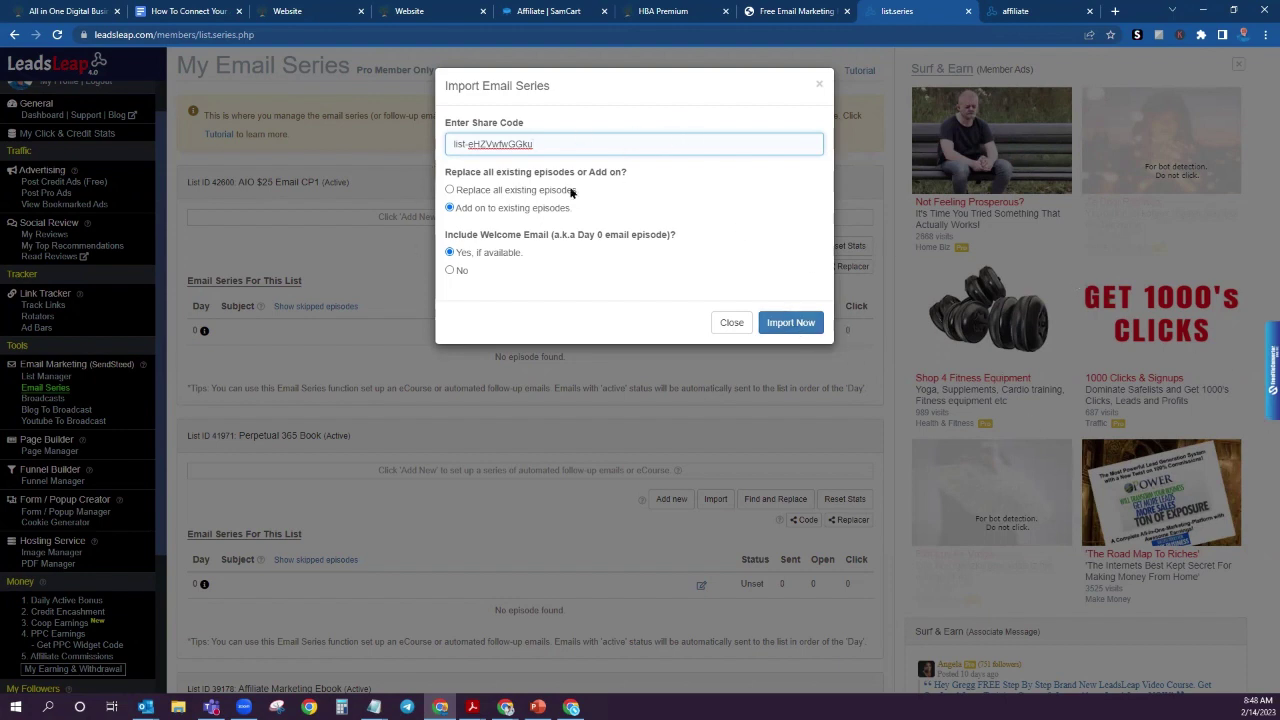
{"action": "left_click", "coordinate": [789, 324]}
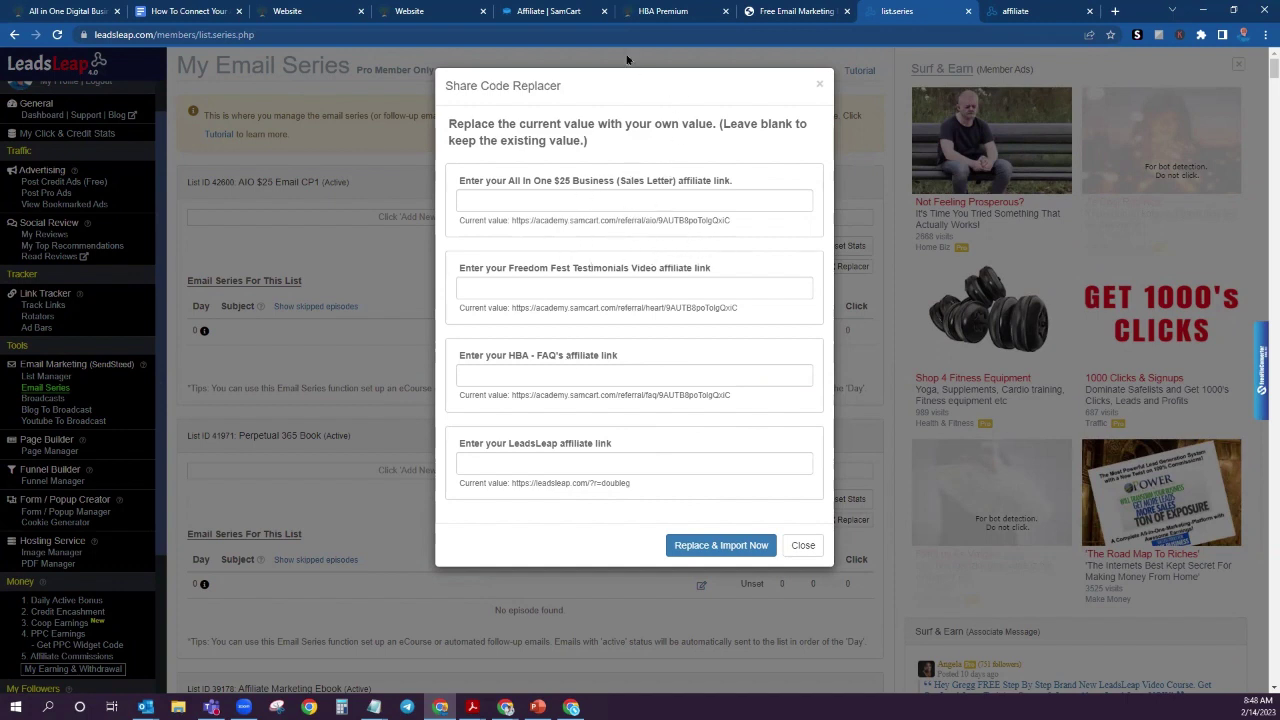
Step: Fill the All In One $25 Business field with its SamCart referral link
{"action": "left_click", "coordinate": [543, 14]}
{"action": "scroll", "coordinate": [786, 274], "scroll_direction": "down", "scroll_amount": 3}
{"action": "left_click", "coordinate": [560, 16]}
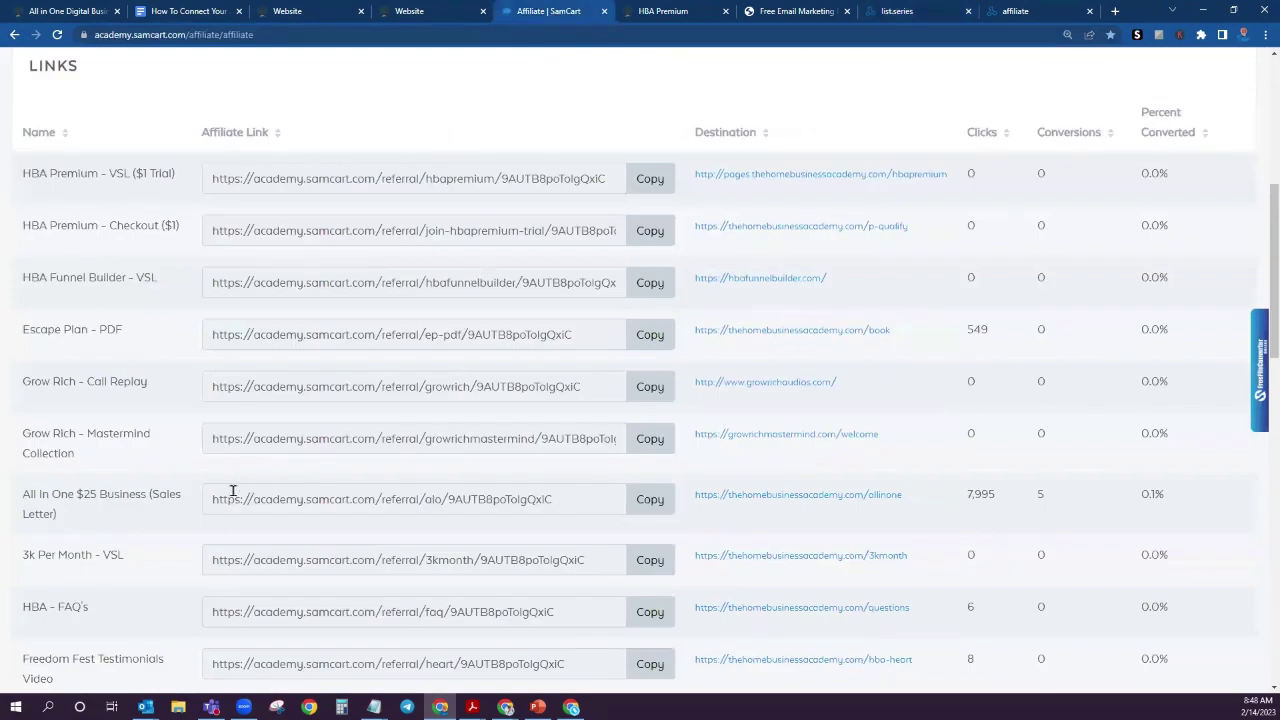
{"action": "left_click", "coordinate": [648, 505]}
{"action": "left_click", "coordinate": [906, 16]}
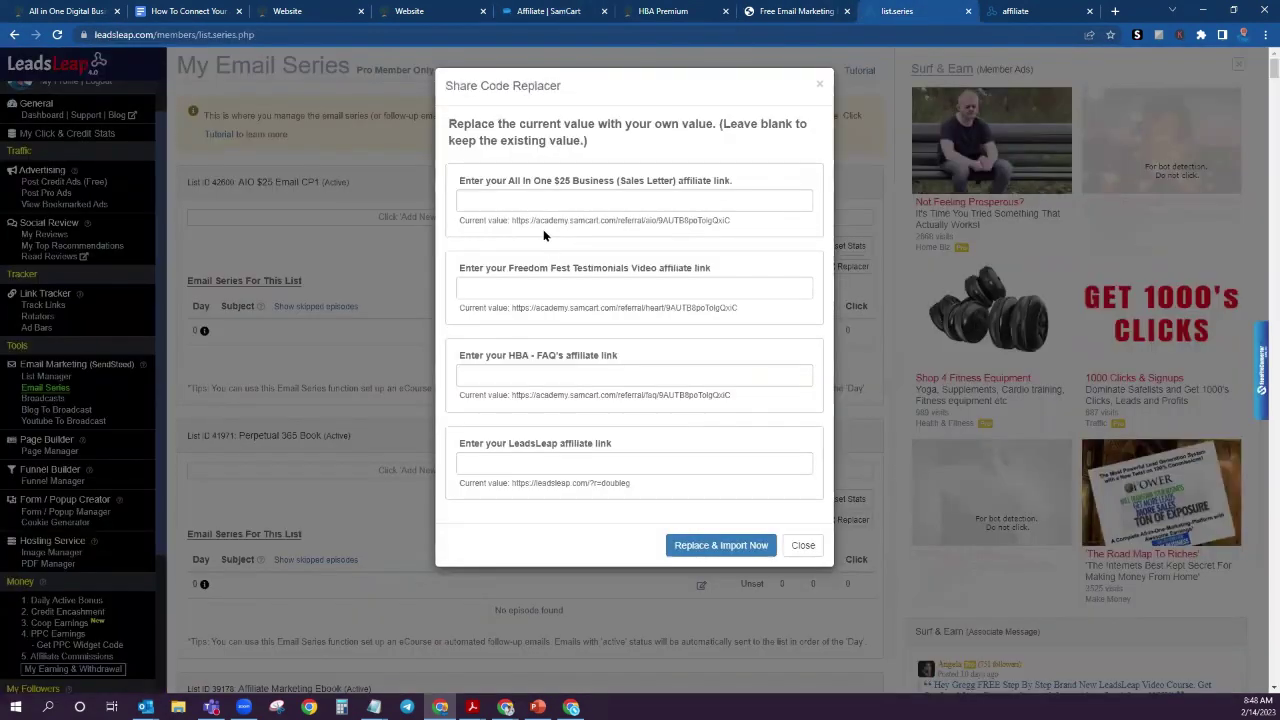
{"action": "left_click", "coordinate": [509, 201]}
{"action": "key", "text": "ctrl+v"}
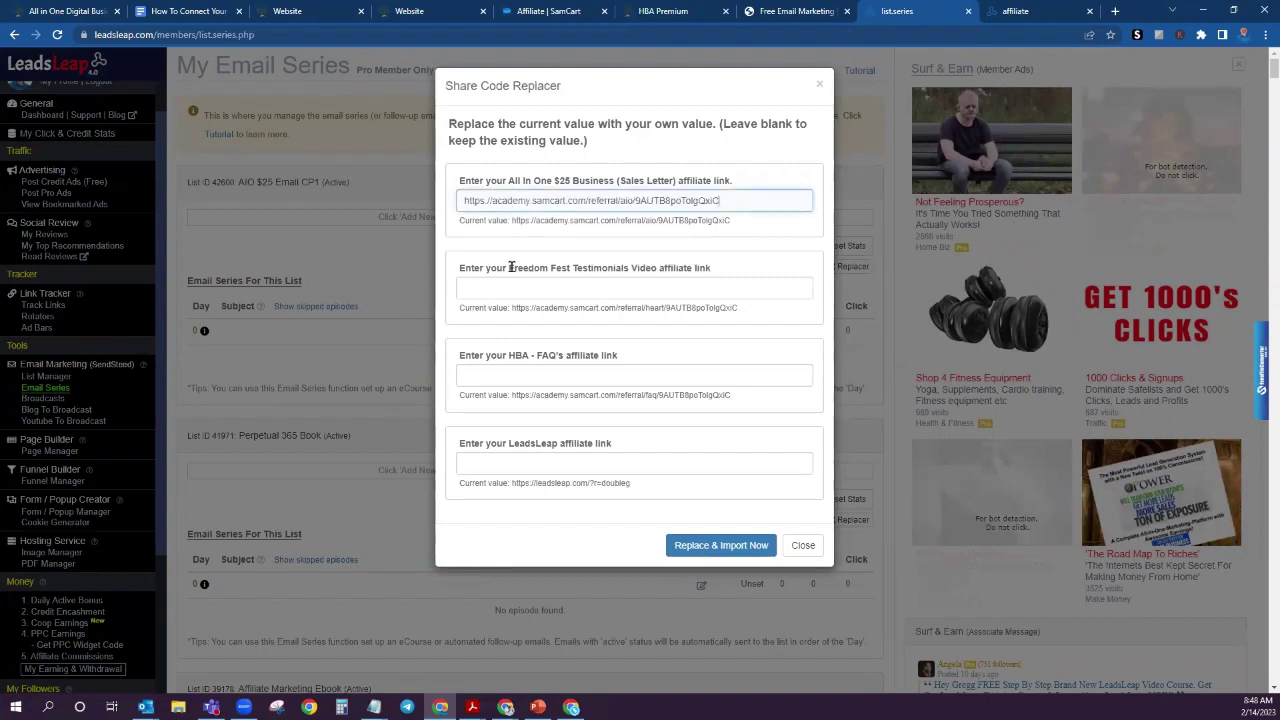
Step: Fill the Freedom Fest Testimonials Video field with its SamCart referral link
{"action": "left_click", "coordinate": [535, 14]}
{"action": "scroll", "coordinate": [546, 336], "scroll_direction": "down", "scroll_amount": 2}
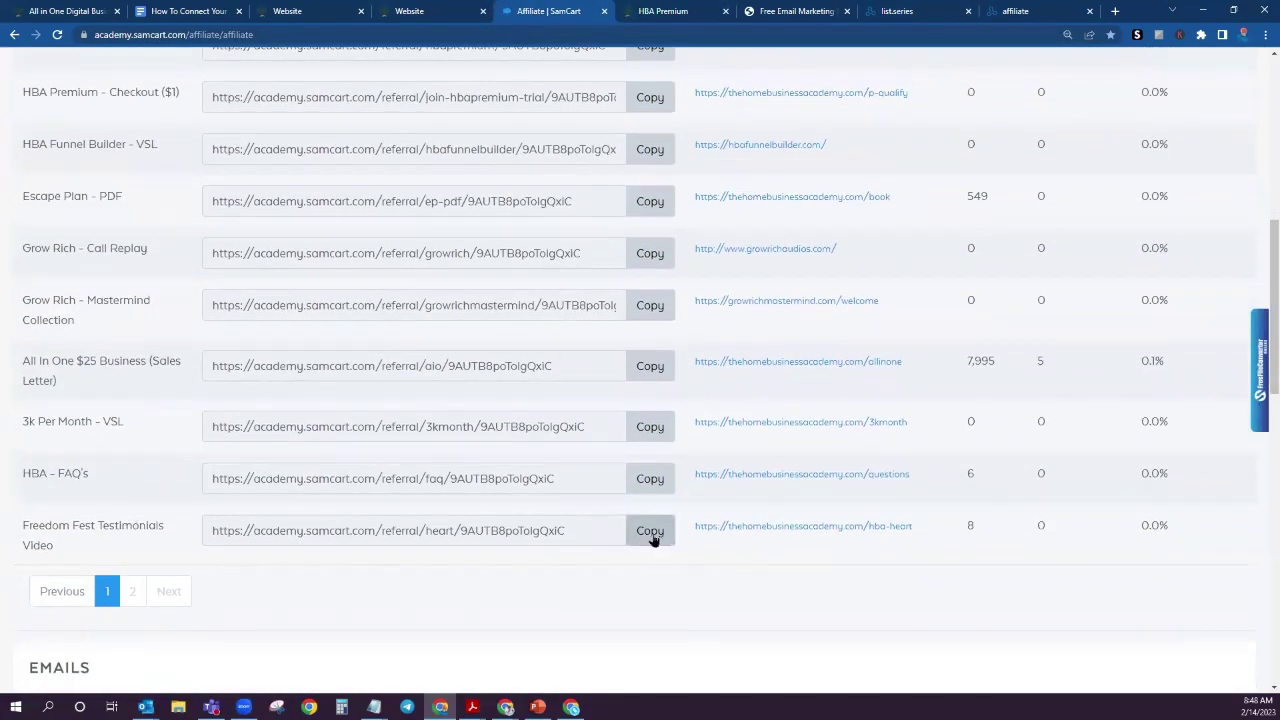
{"action": "left_click", "coordinate": [654, 532]}
{"action": "left_click", "coordinate": [908, 11]}
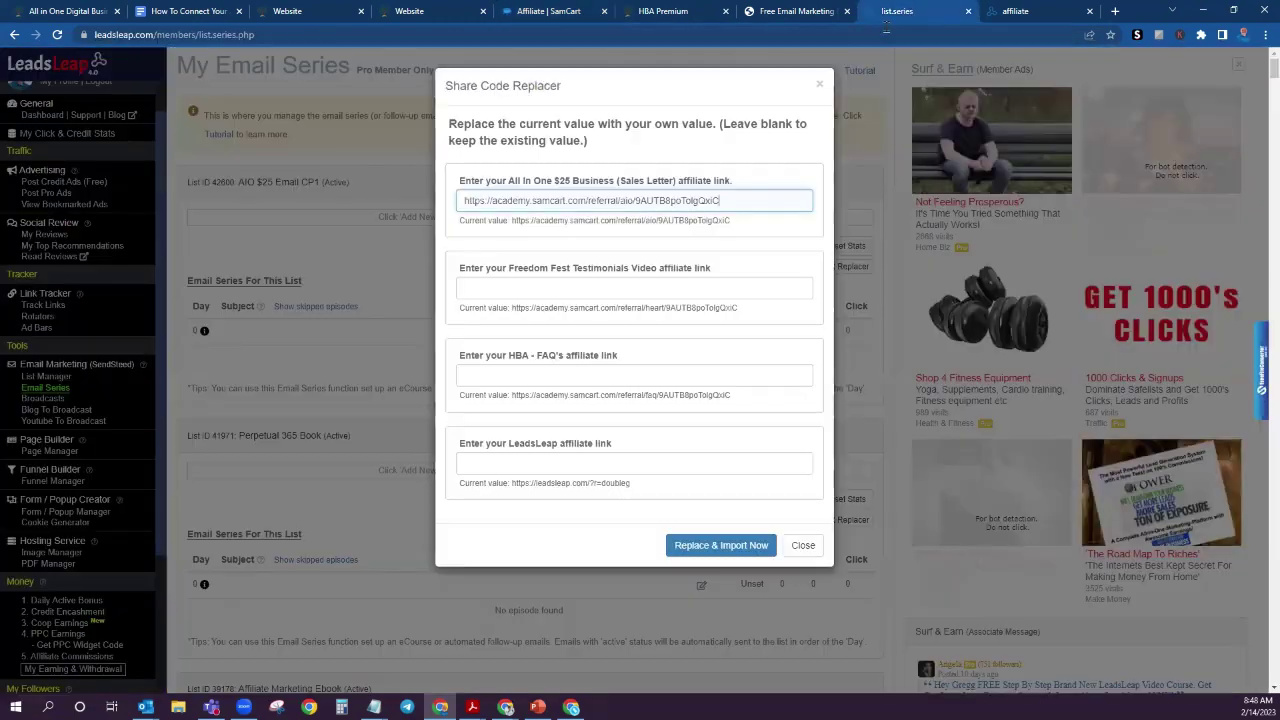
{"action": "left_click", "coordinate": [495, 288]}
{"action": "key", "text": "ctrl+v"}
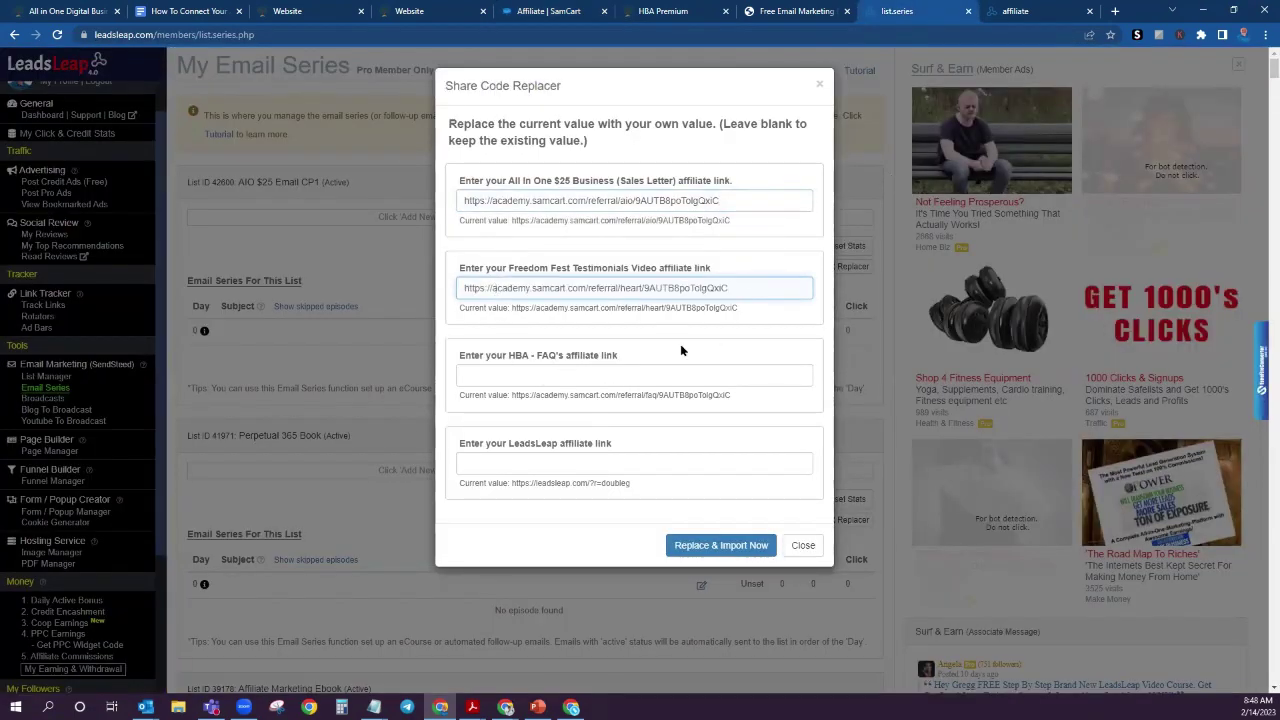
Step: Fill the HBA - FAQ's field with its SamCart referral link
{"action": "left_click", "coordinate": [545, 12]}
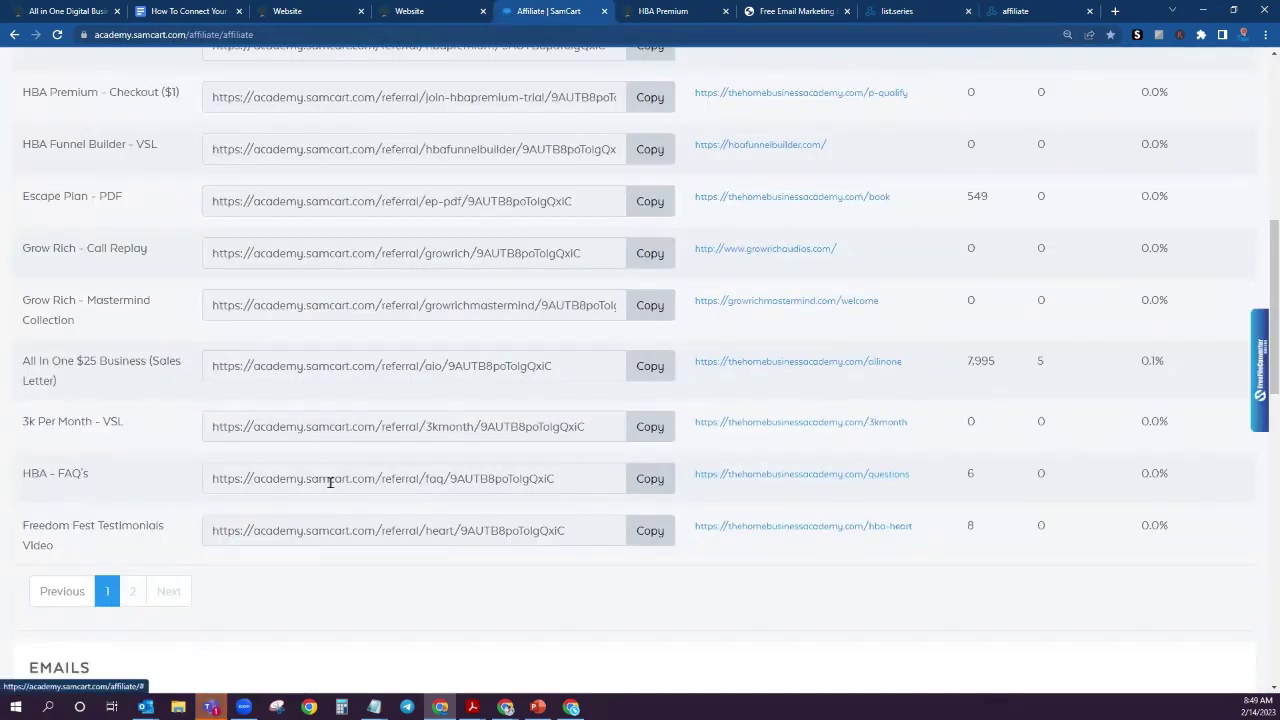
{"action": "left_click", "coordinate": [650, 479]}
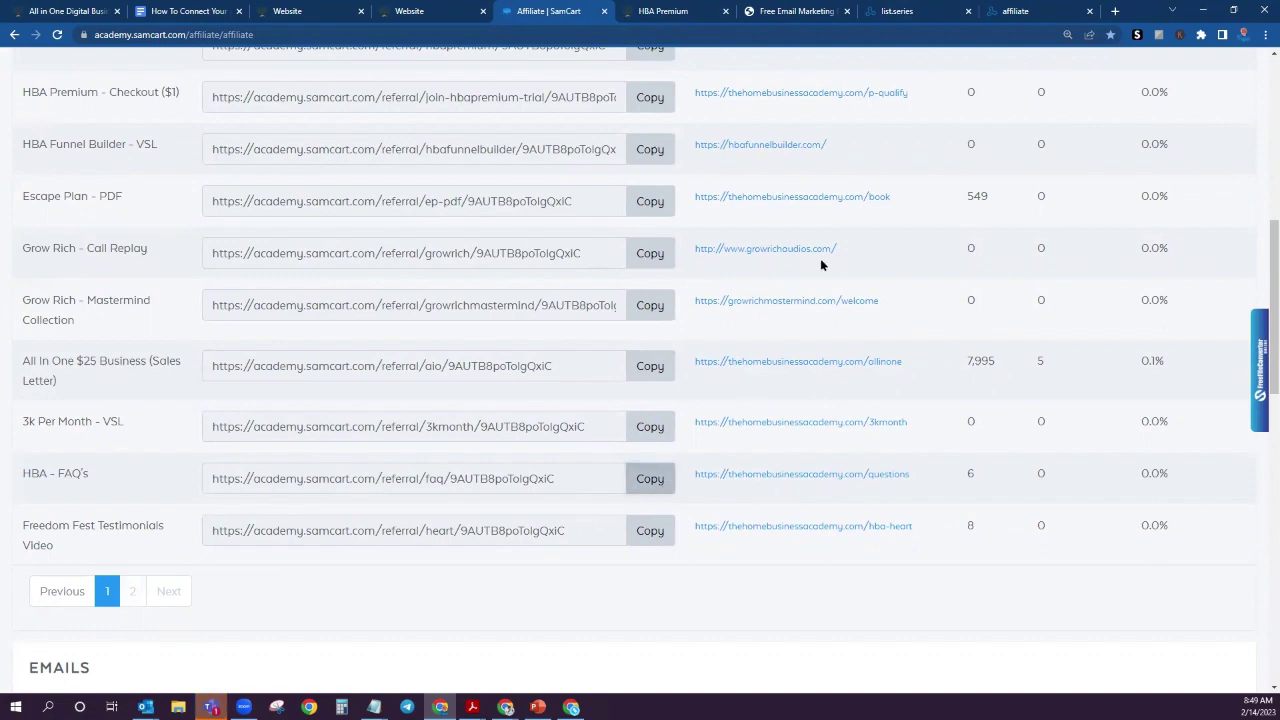
{"action": "left_click", "coordinate": [895, 11]}
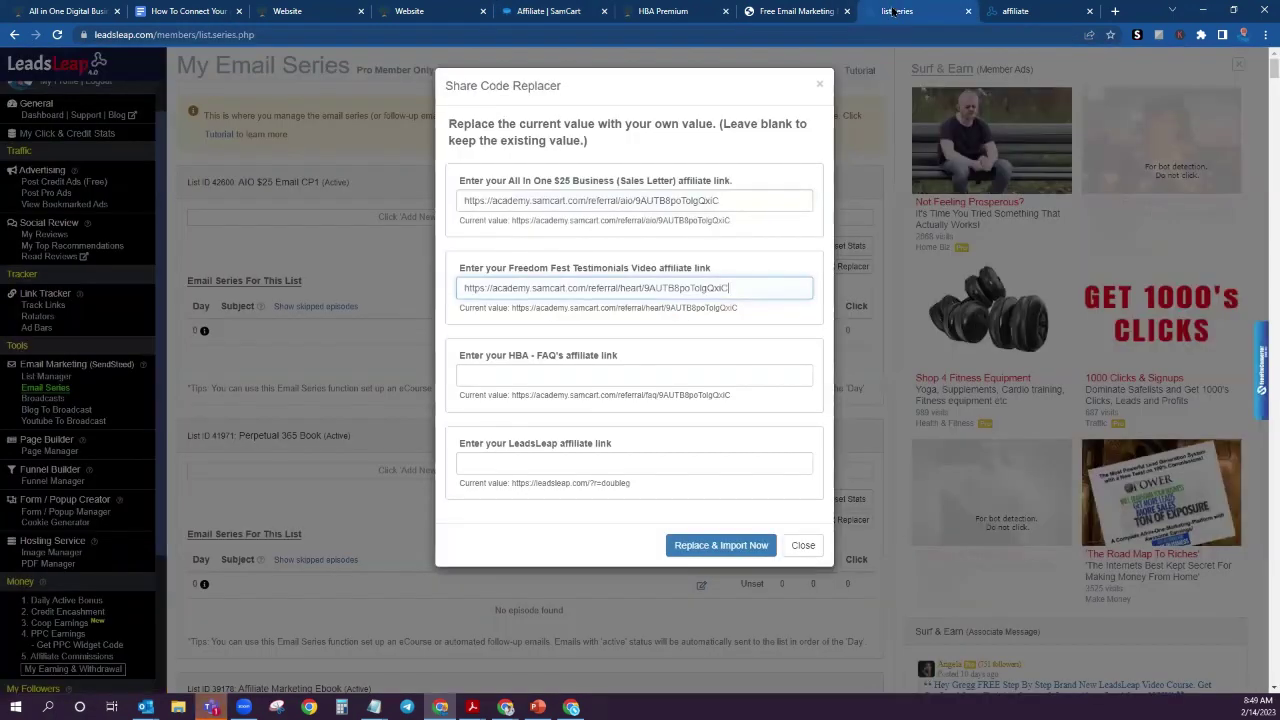
{"action": "left_click", "coordinate": [514, 378]}
{"action": "key", "text": "ctrl+v"}
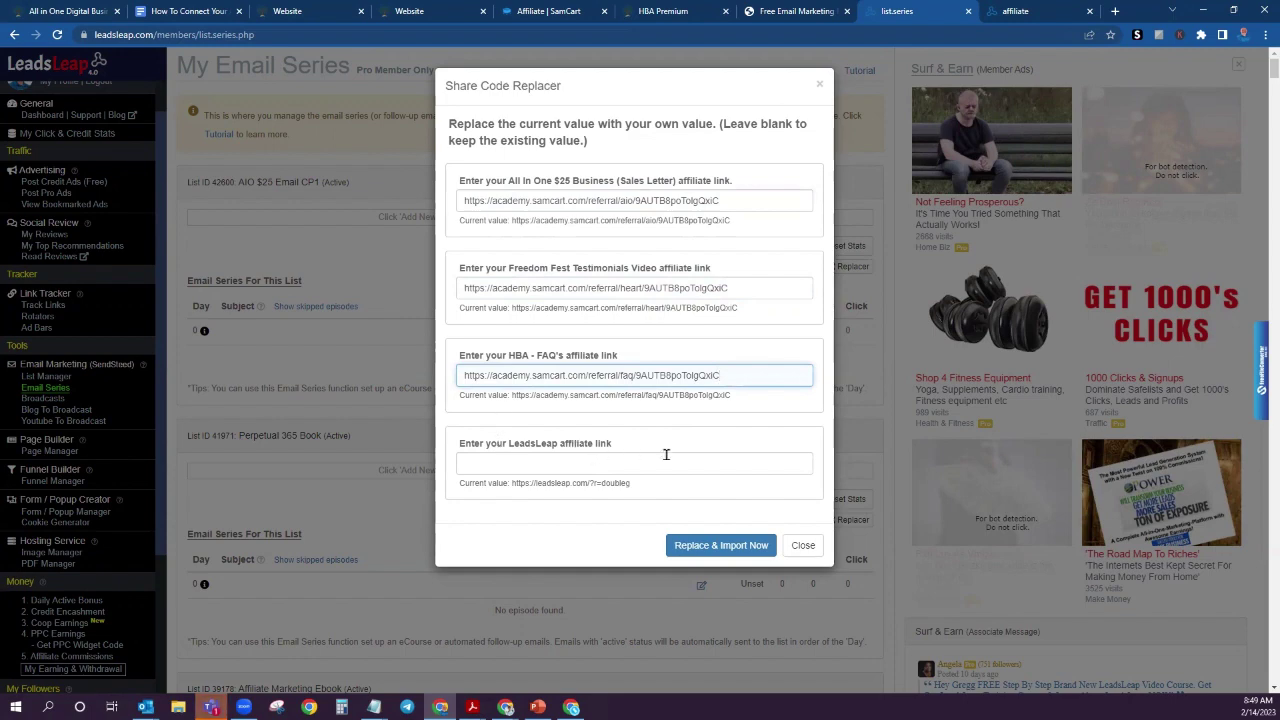
Step: Copy the LeadsLeap Homepage affiliate link from the affiliate links and tools page
{"action": "left_click", "coordinate": [1037, 11]}
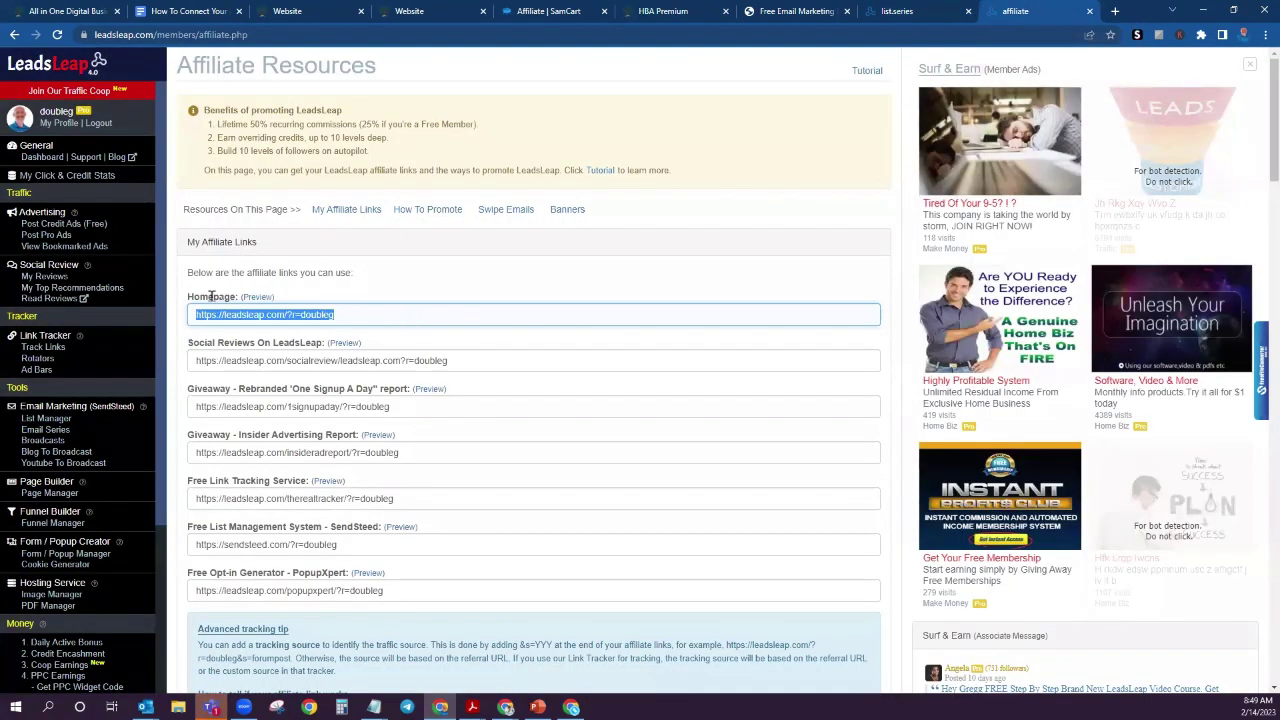
{"action": "left_click", "coordinate": [262, 342]}
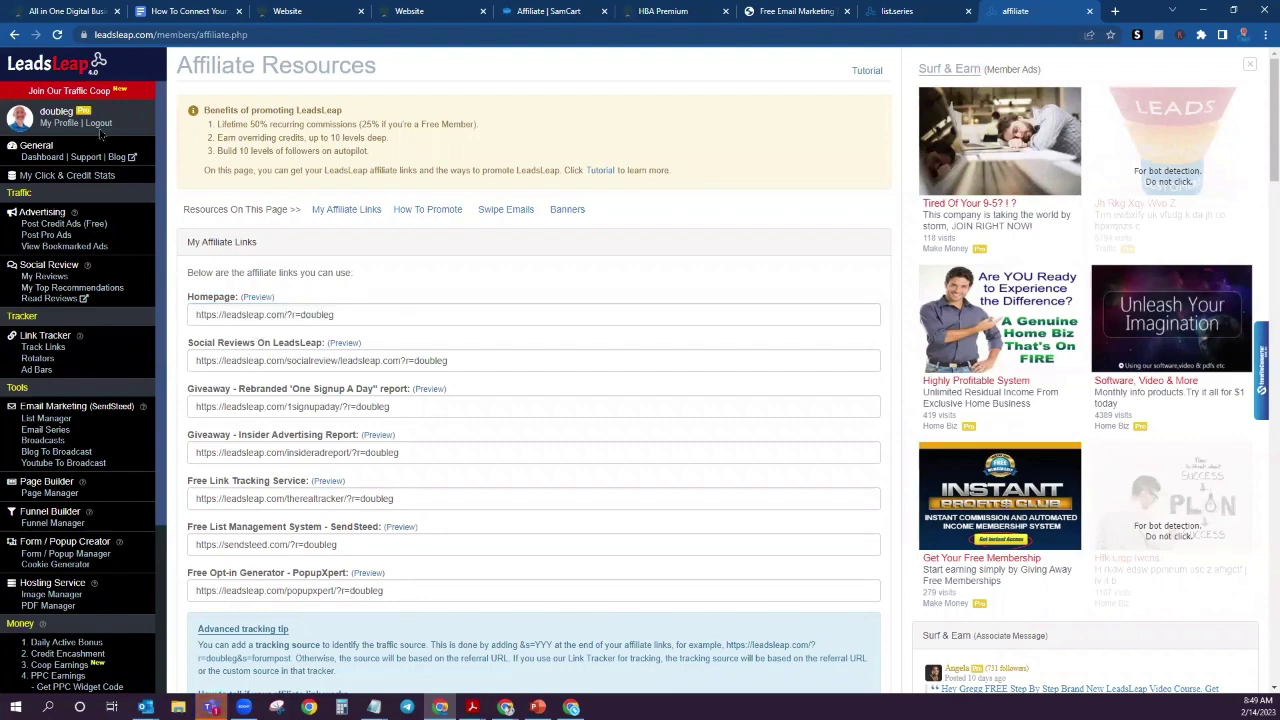
{"action": "scroll", "coordinate": [102, 512], "scroll_direction": "down", "scroll_amount": 4}
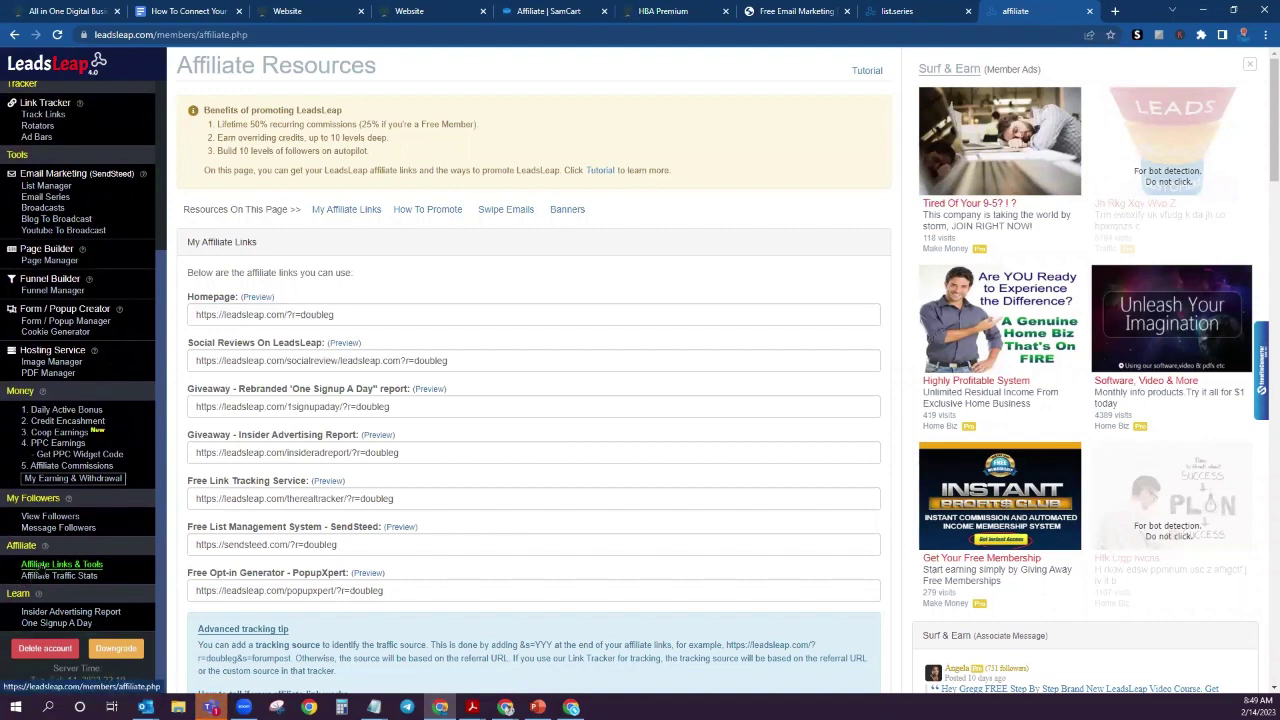
{"action": "left_click", "coordinate": [62, 565]}
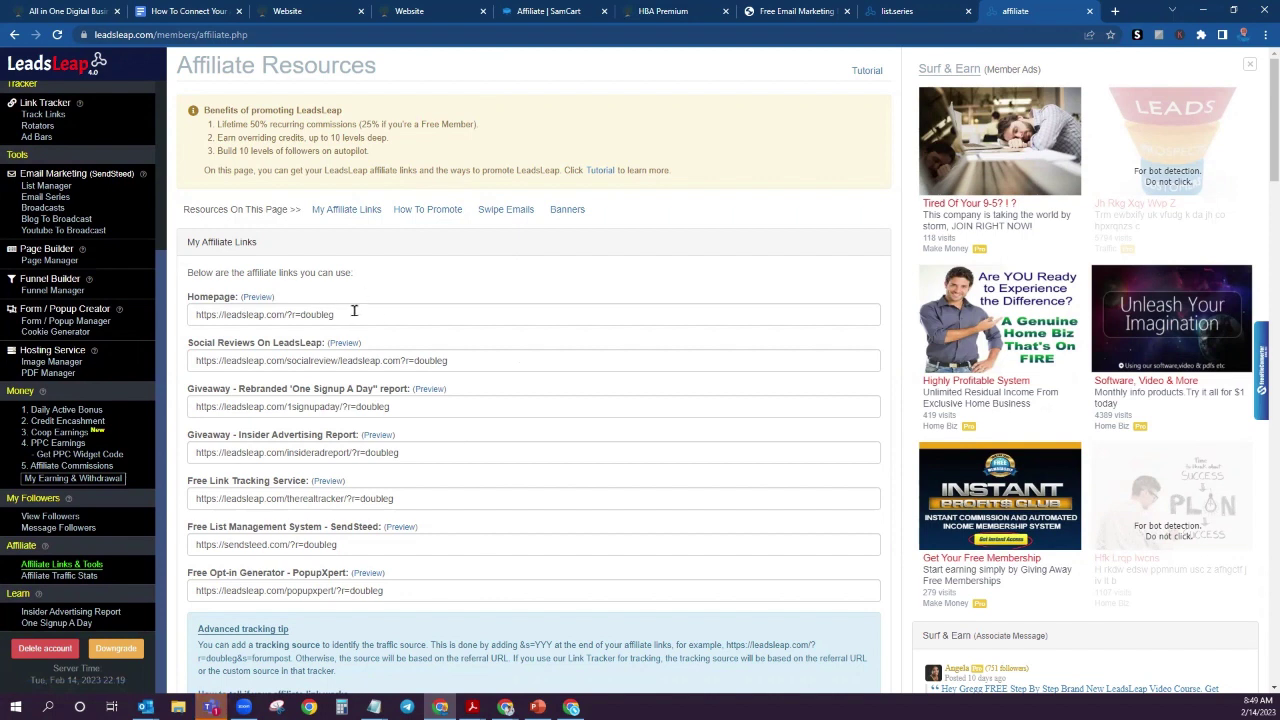
{"action": "left_click_drag", "start_coordinate": [348, 314], "coordinate": [168, 318]}
{"action": "right_click", "coordinate": [240, 313]}
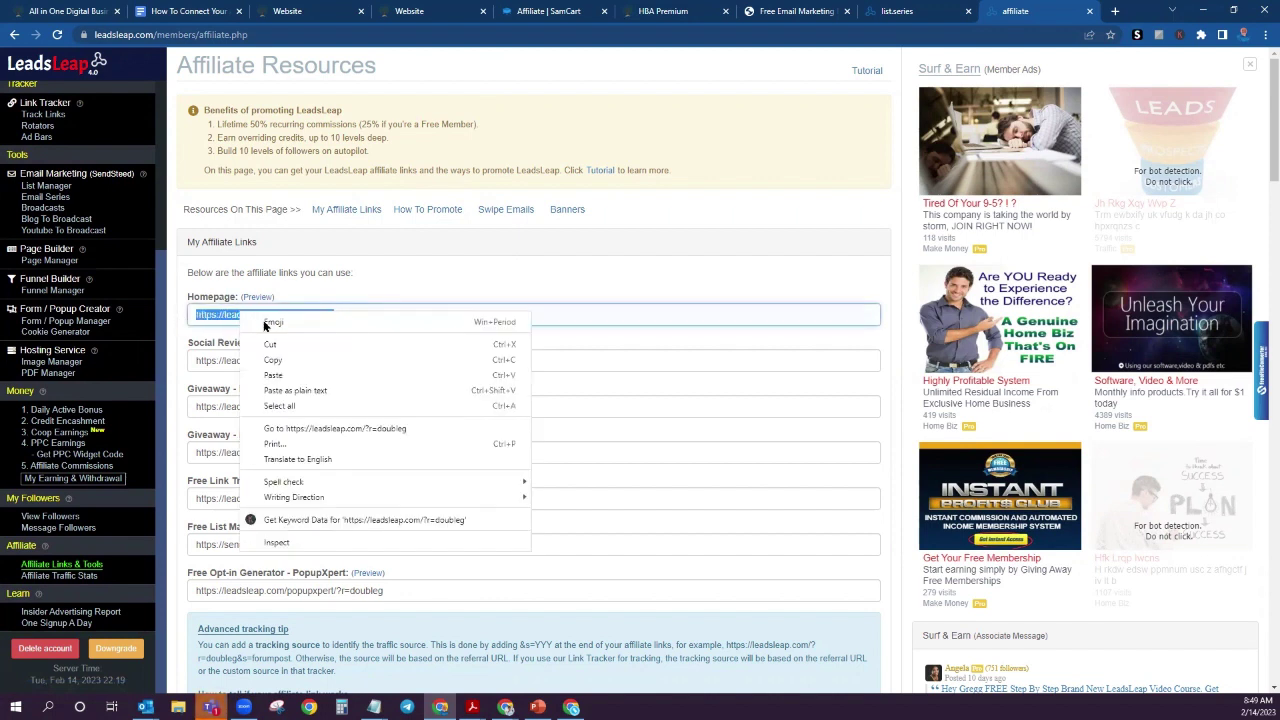
{"action": "left_click", "coordinate": [272, 359]}
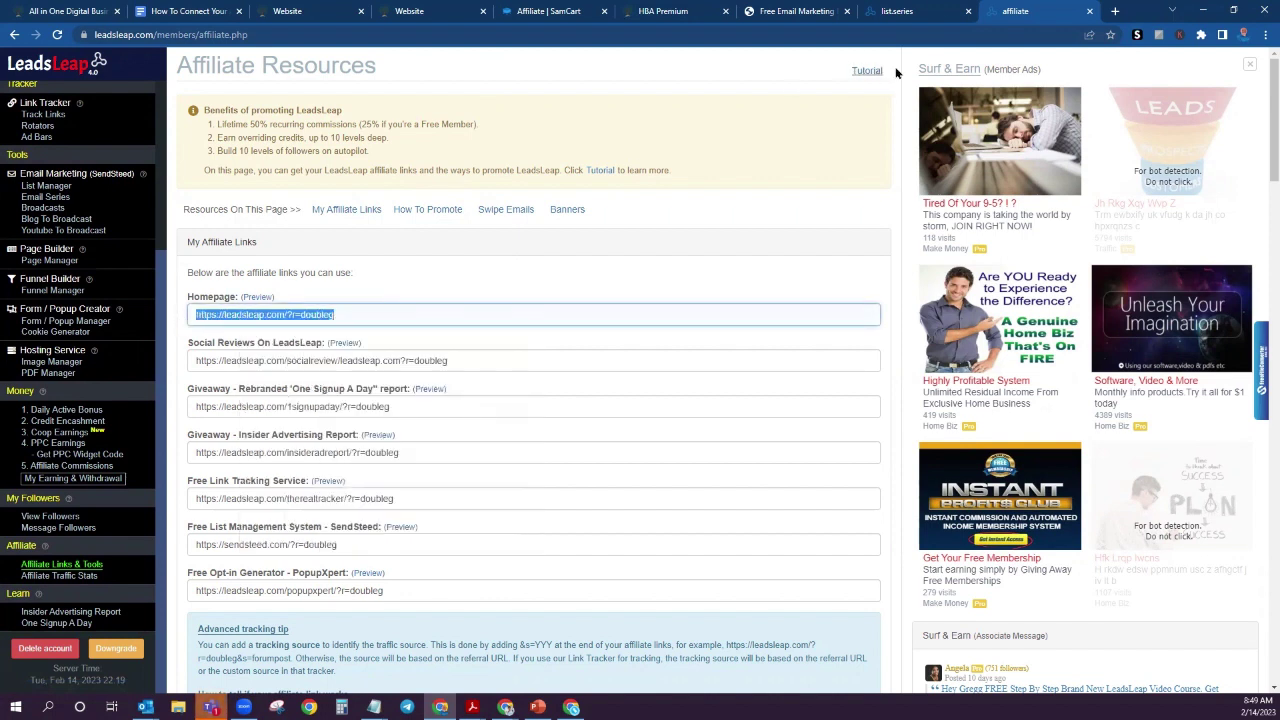
Step: Paste the Homepage link into the LeadsLeap affiliate link field and run Replace & Import
{"action": "left_click", "coordinate": [900, 11]}
{"action": "left_click", "coordinate": [663, 460]}
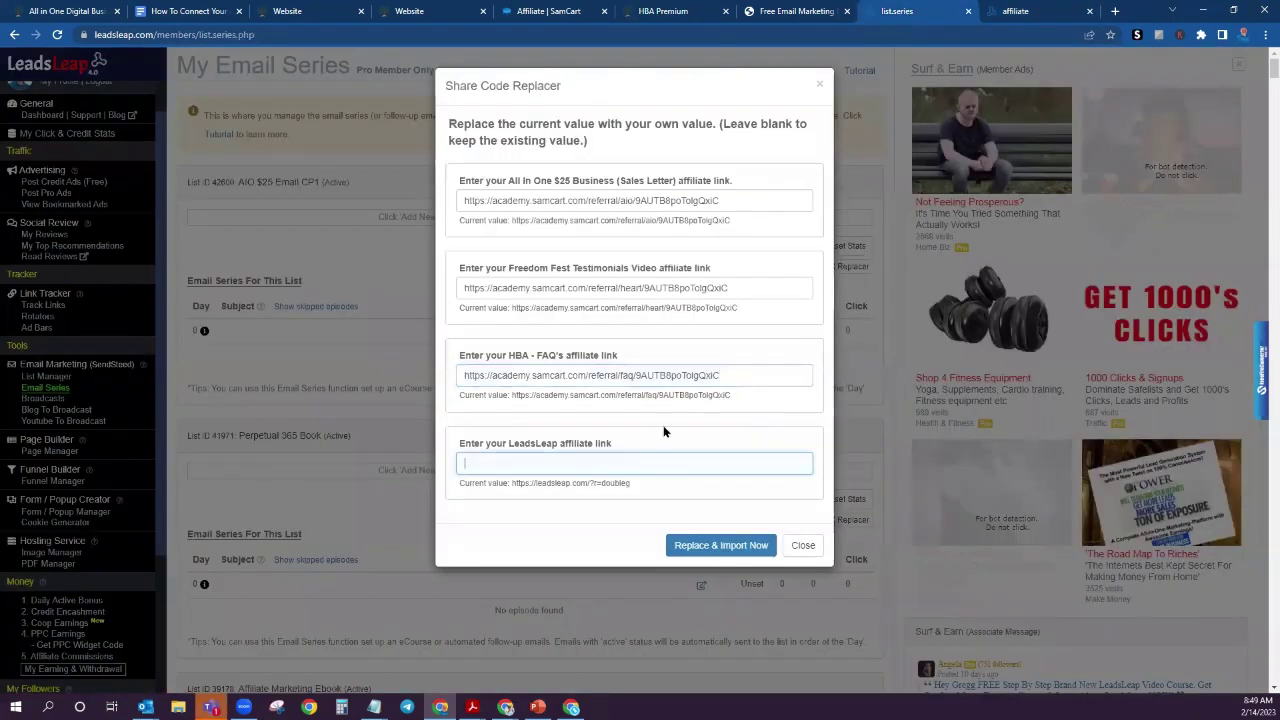
{"action": "key", "text": "ctrl+v"}
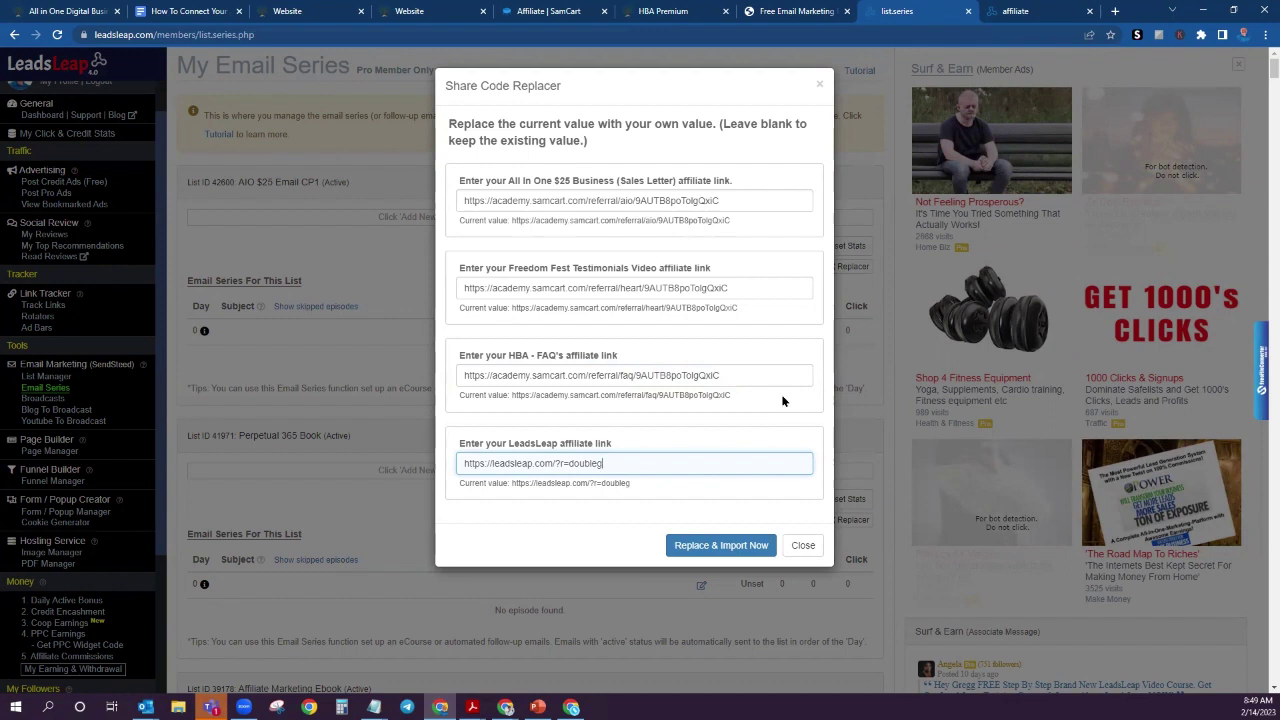
{"action": "left_click", "coordinate": [718, 546]}
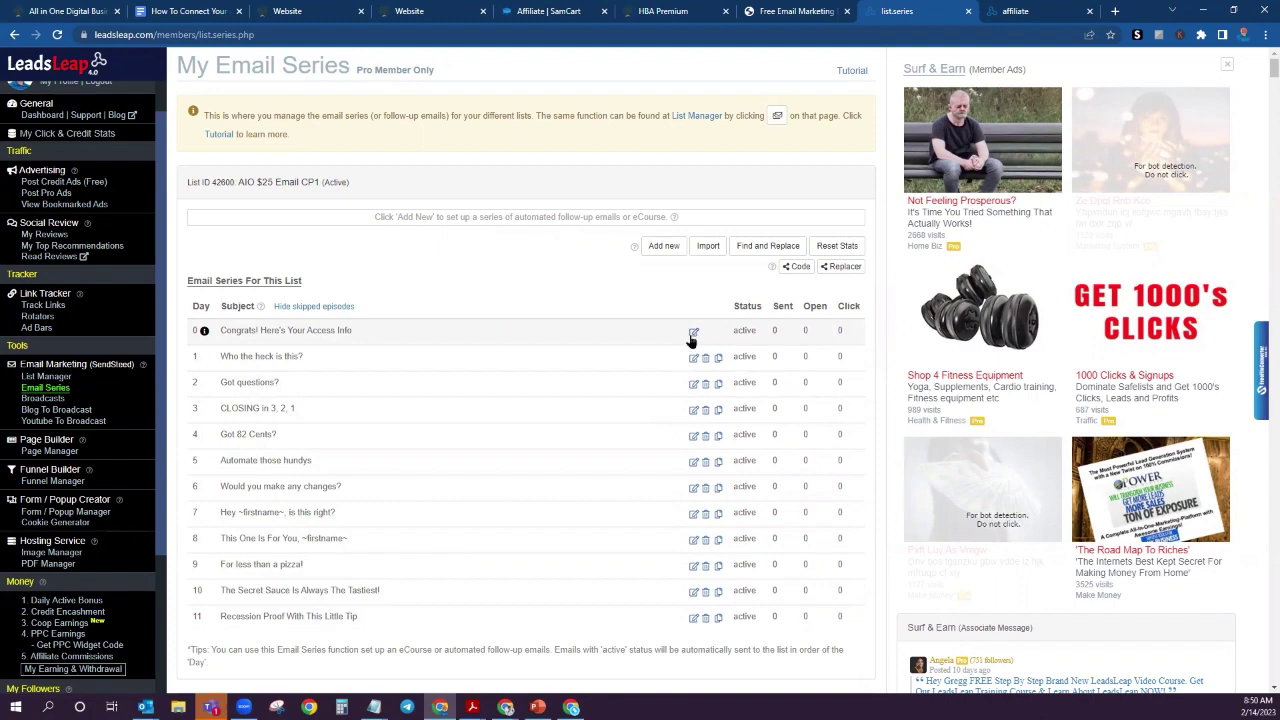
Step: Open the Day 0 welcome email and check the URL behind the All-In-One $25 Business link
{"action": "left_click", "coordinate": [693, 332]}
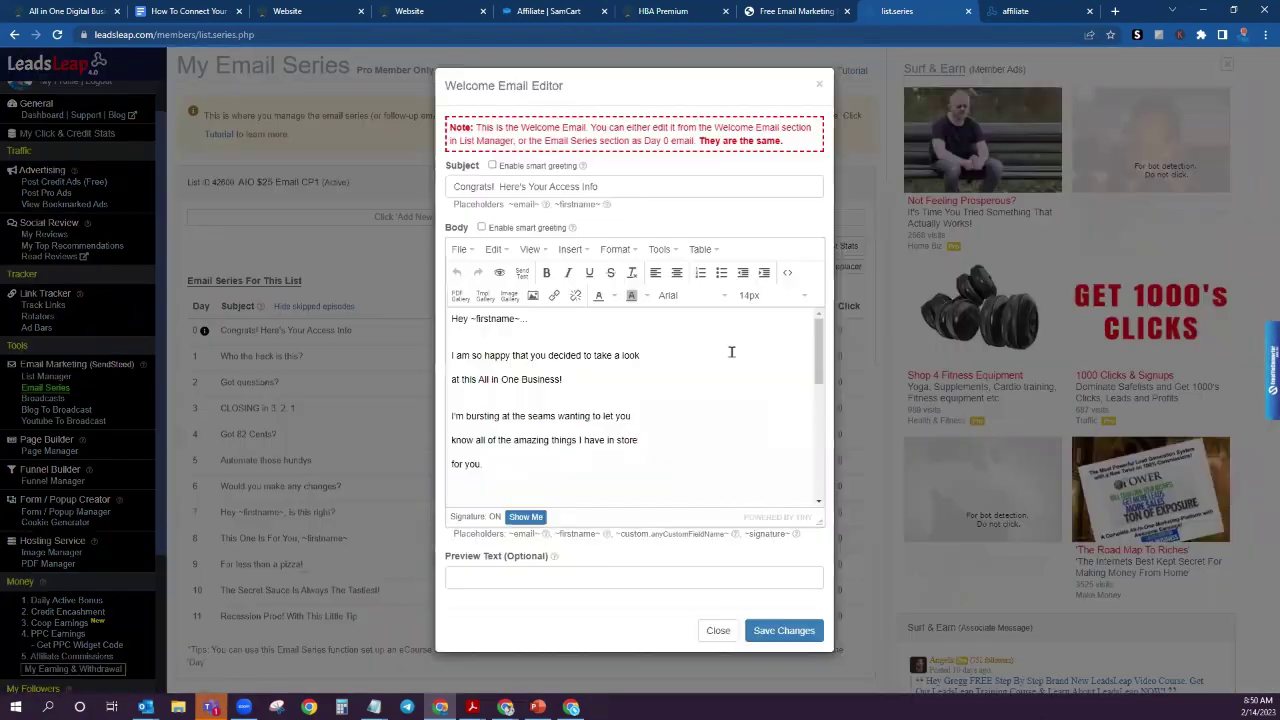
{"action": "scroll", "coordinate": [726, 348], "scroll_direction": "down", "scroll_amount": 1}
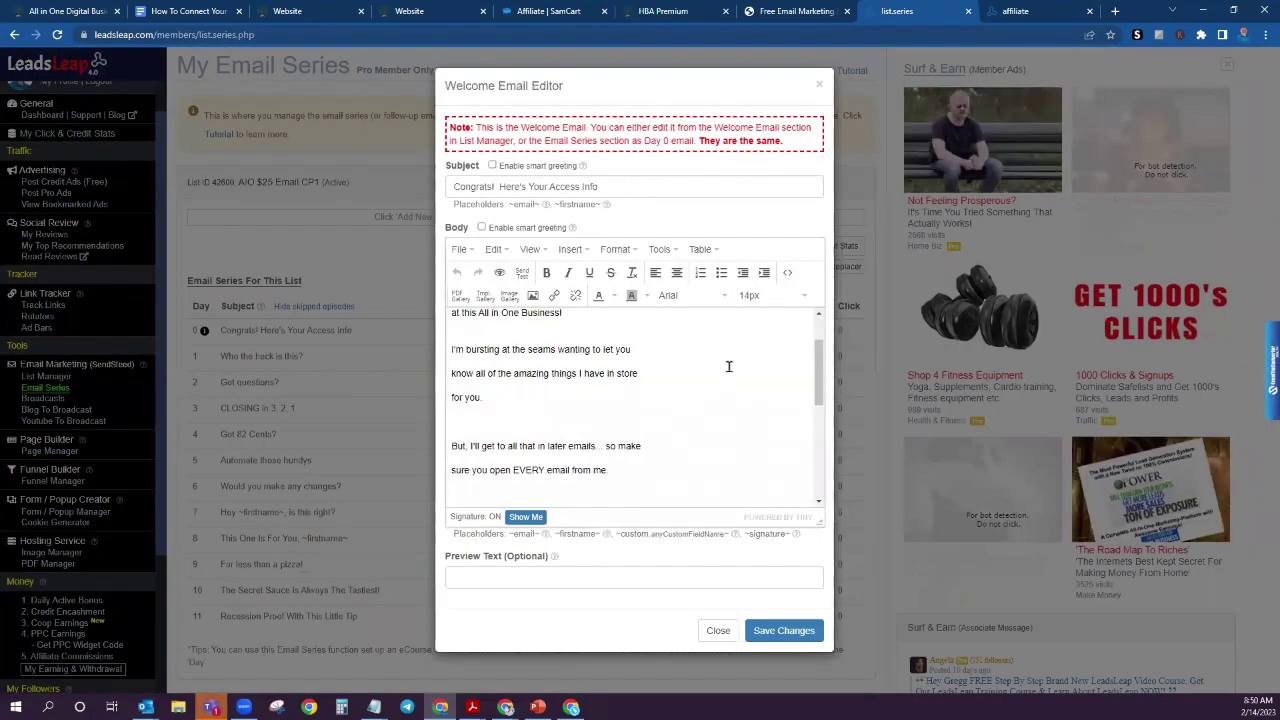
{"action": "scroll", "coordinate": [728, 366], "scroll_direction": "down", "scroll_amount": 1}
{"action": "scroll", "coordinate": [728, 366], "scroll_direction": "down", "scroll_amount": 2}
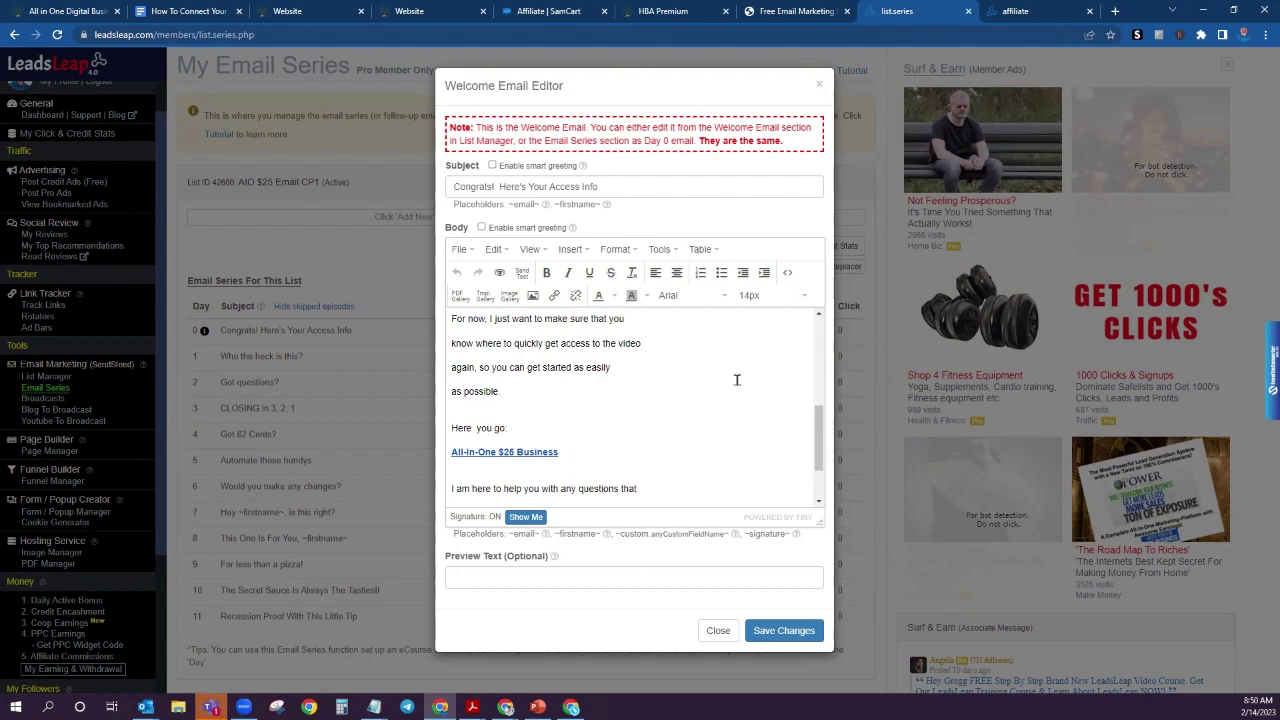
{"action": "scroll", "coordinate": [706, 400], "scroll_direction": "down", "scroll_amount": 2}
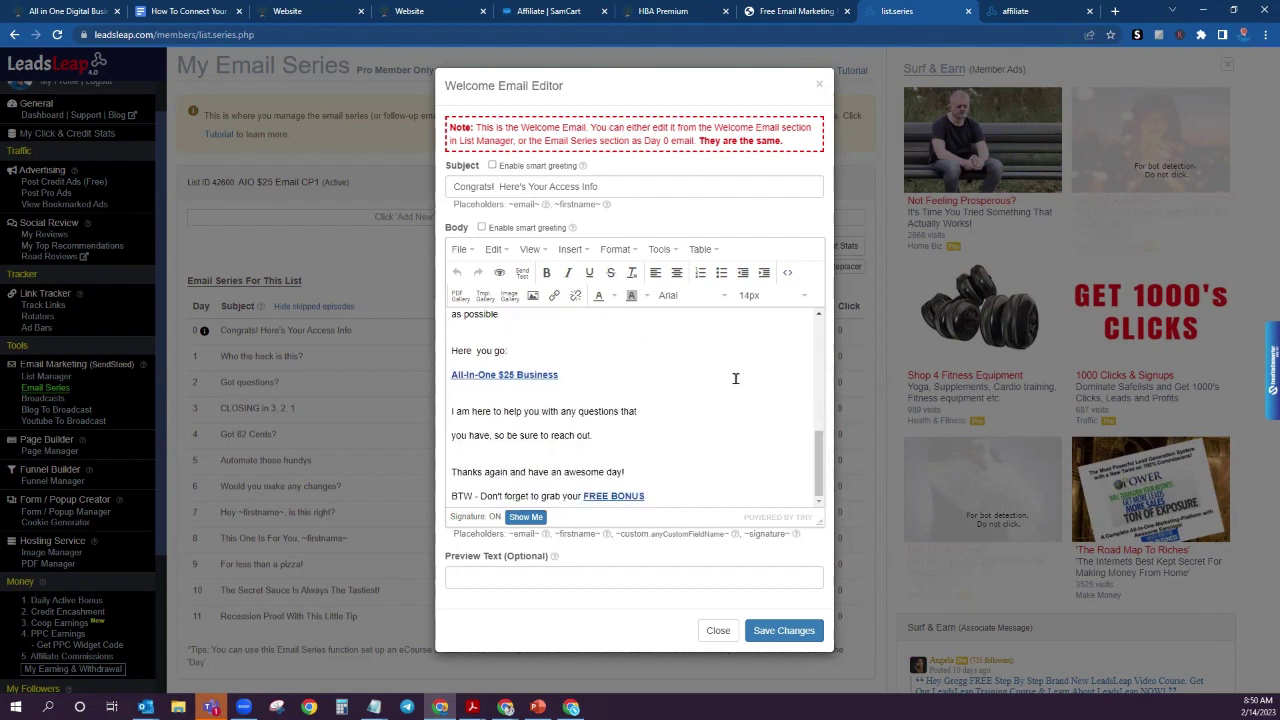
{"action": "triple_click", "coordinate": [502, 378]}
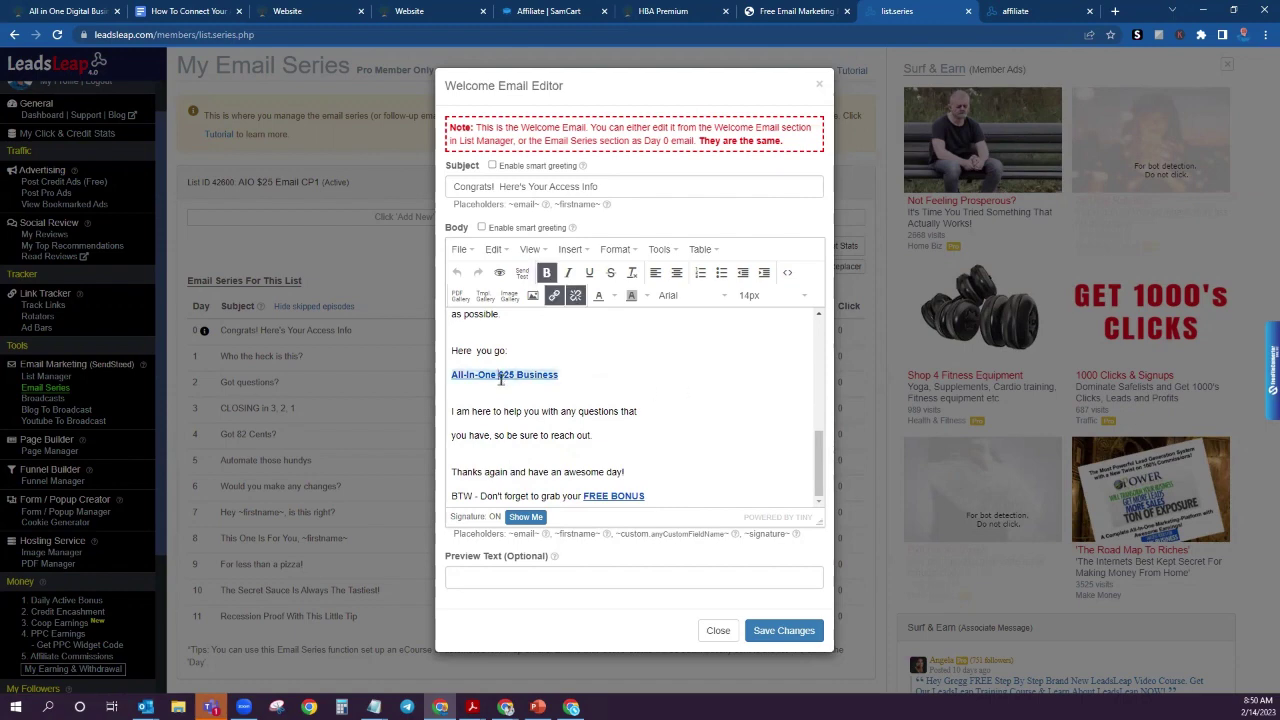
{"action": "left_click", "coordinate": [554, 296]}
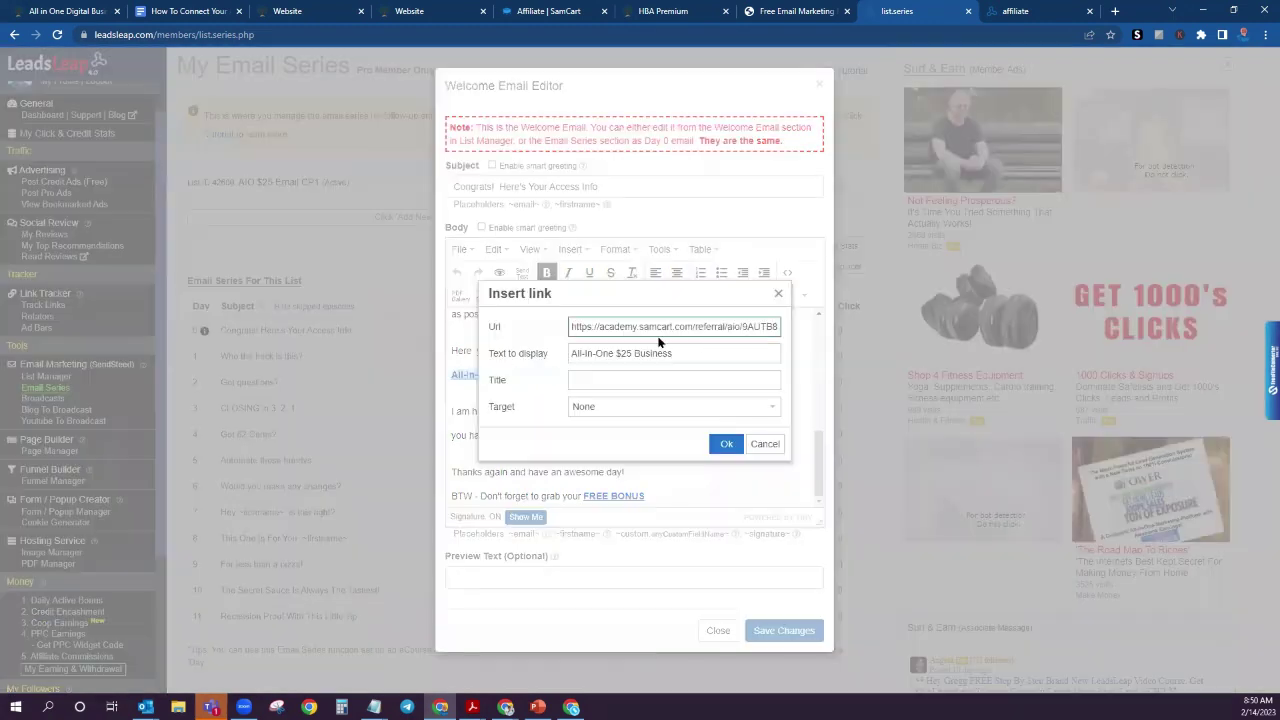
{"action": "left_click", "coordinate": [765, 444]}
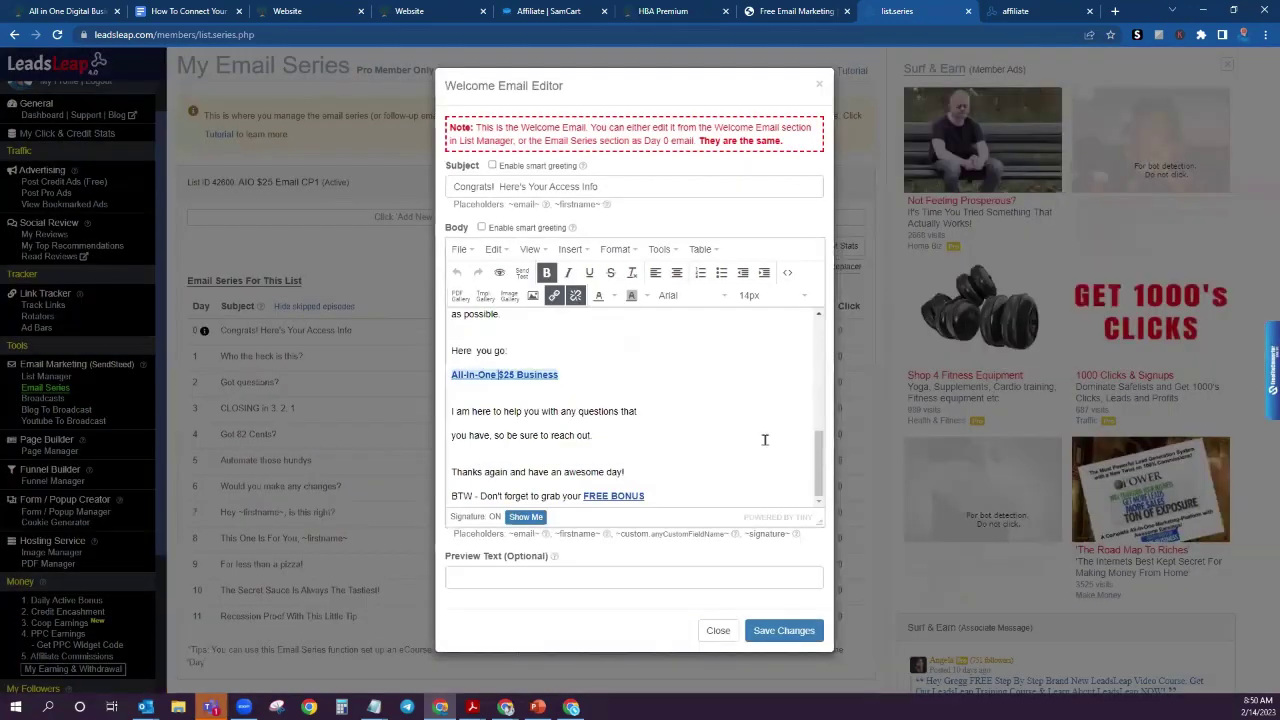
Step: Check the FREE BONUS link's URL, keep it unchanged, and close the welcome email editor
{"action": "left_click", "coordinate": [602, 495]}
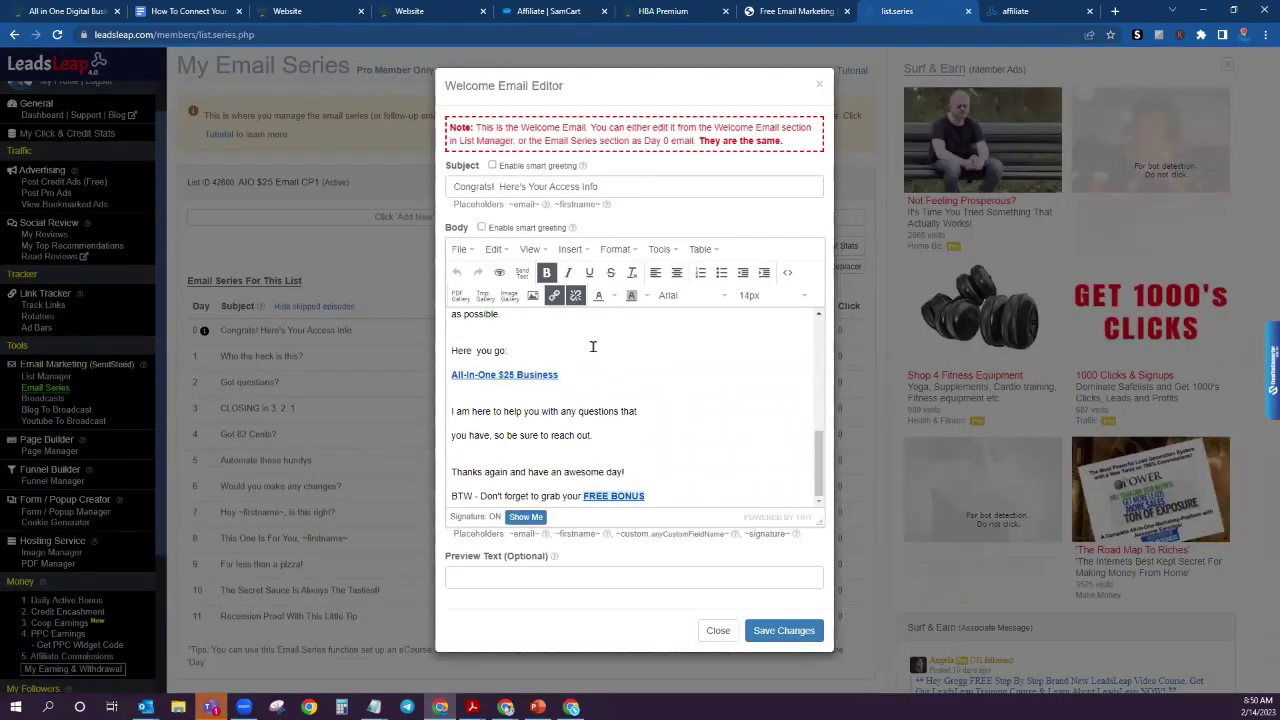
{"action": "left_click", "coordinate": [554, 296]}
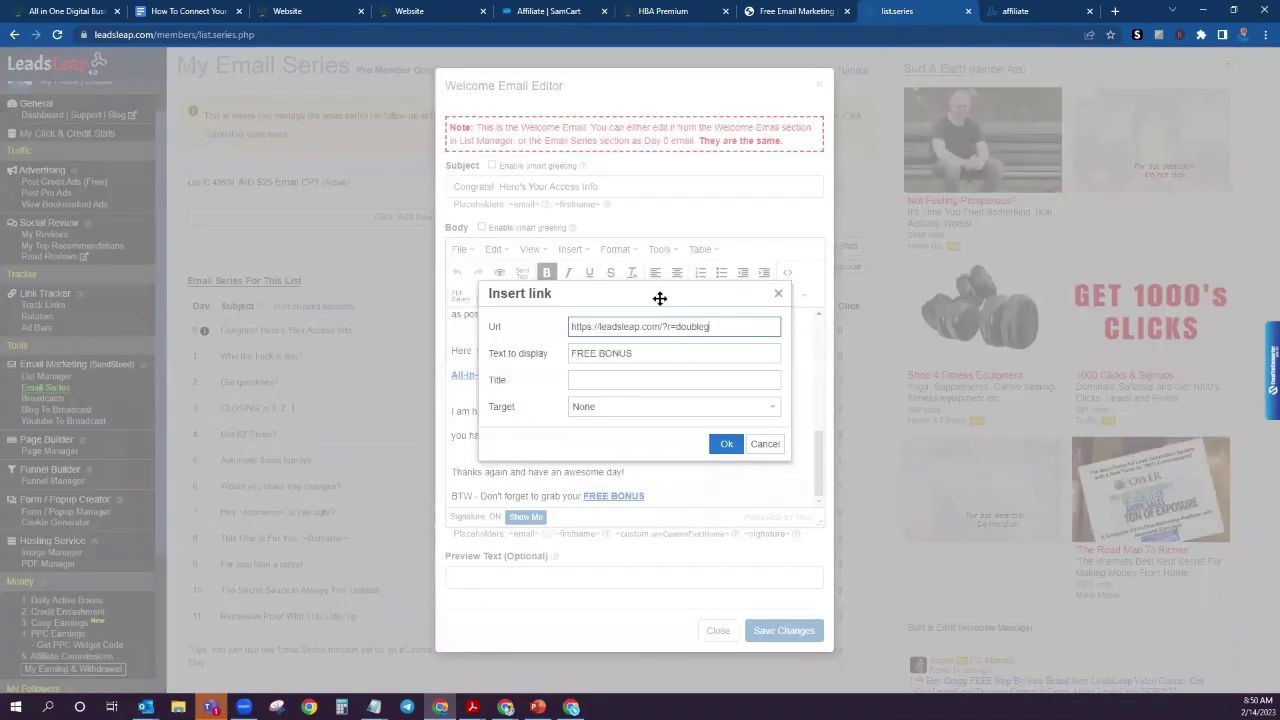
{"action": "left_click", "coordinate": [725, 444]}
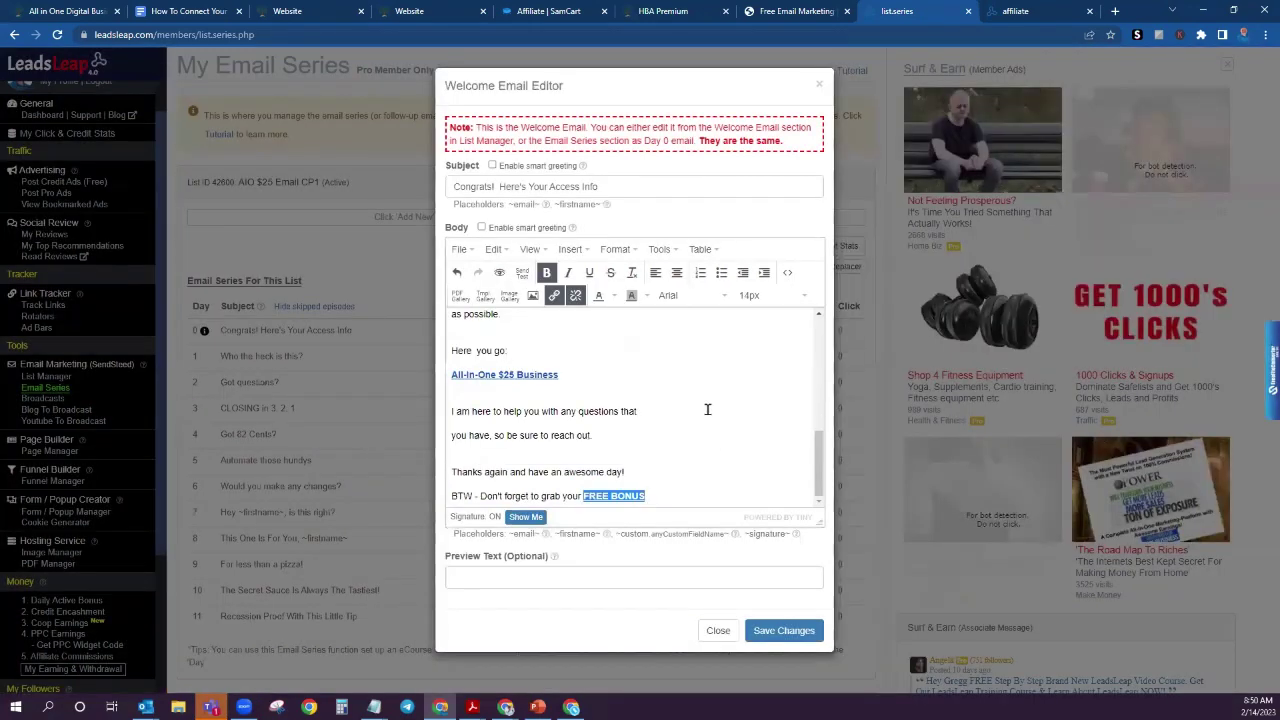
{"action": "left_click", "coordinate": [718, 630]}
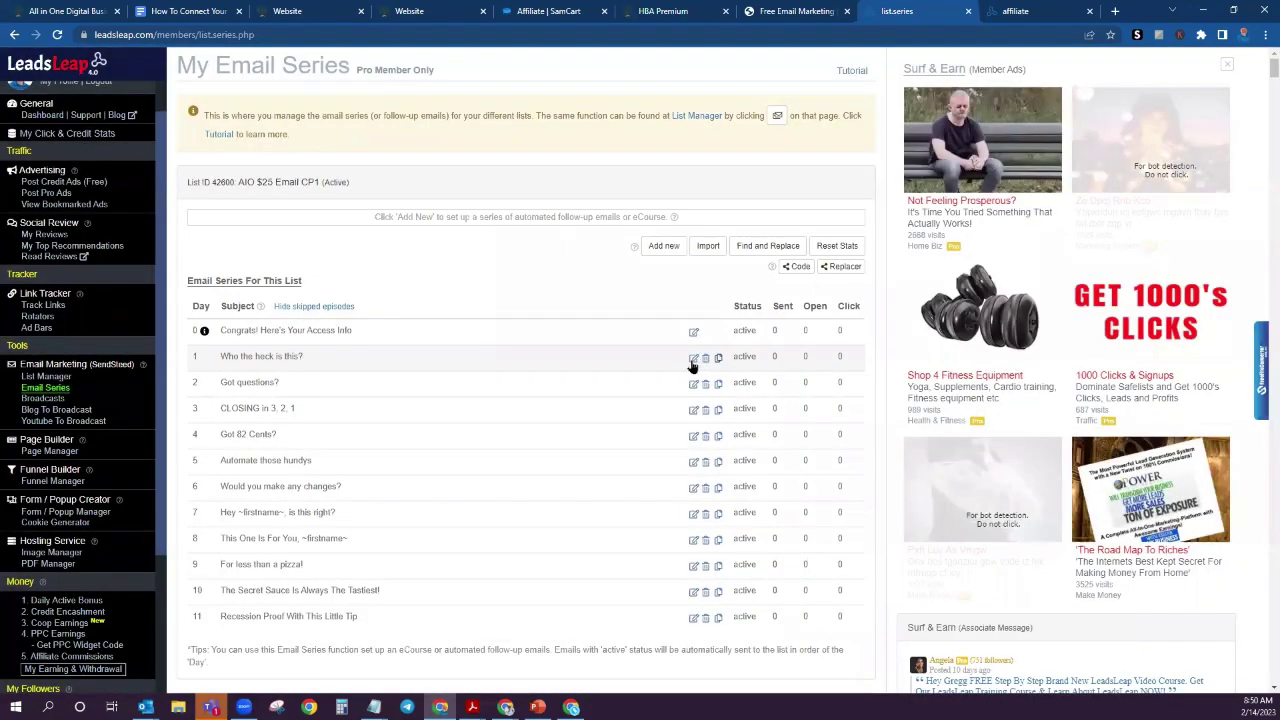
{"action": "left_click", "coordinate": [693, 358]}
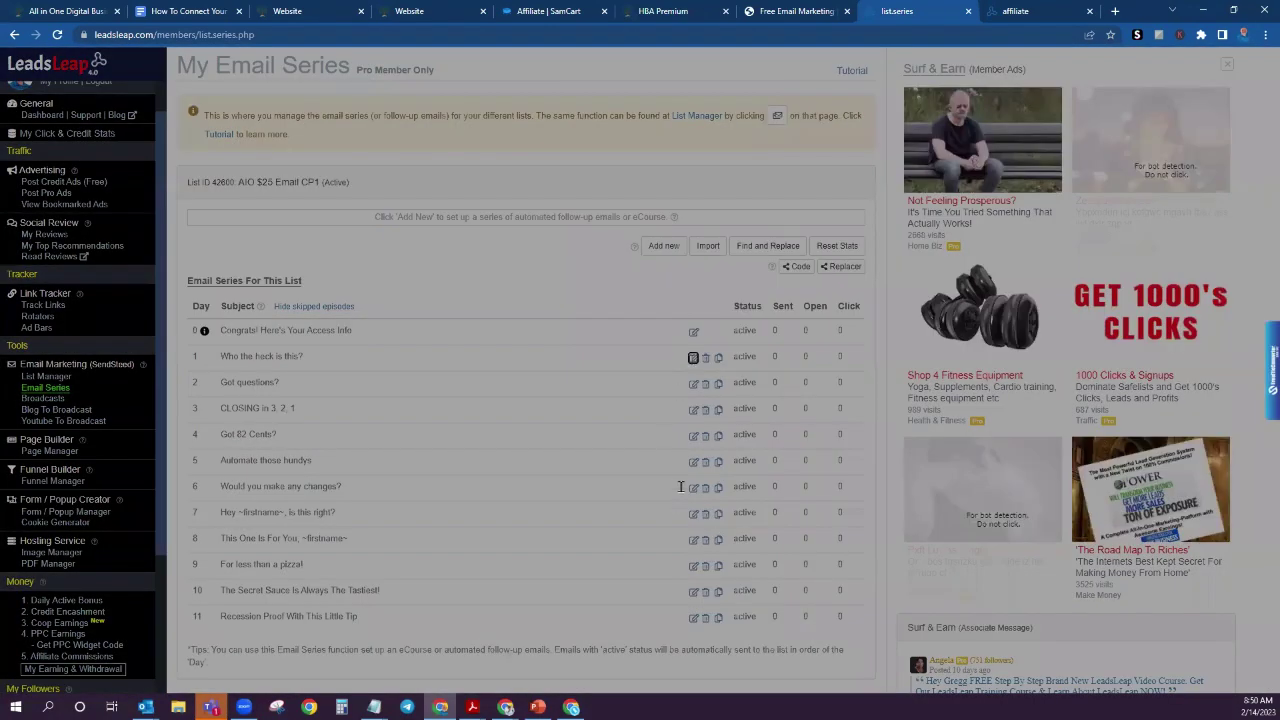
{"action": "scroll", "coordinate": [682, 482], "scroll_direction": "down", "scroll_amount": 3}
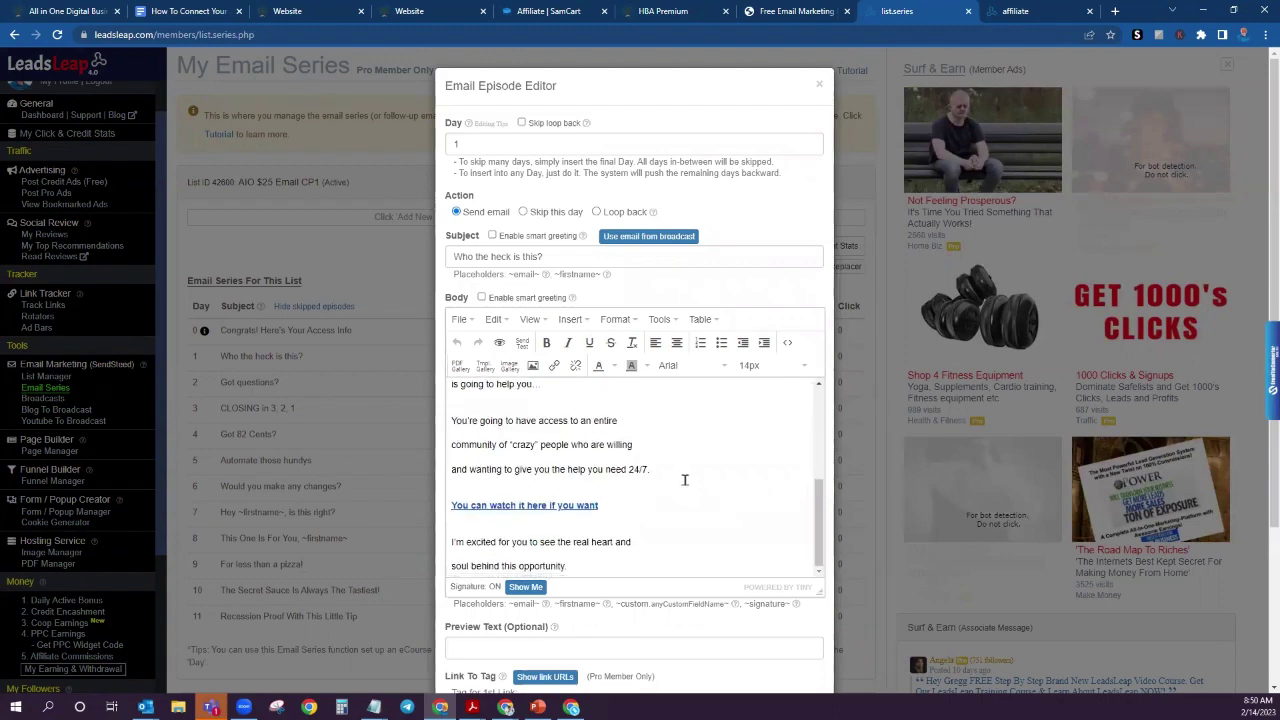
{"action": "scroll", "coordinate": [685, 477], "scroll_direction": "down", "scroll_amount": 3}
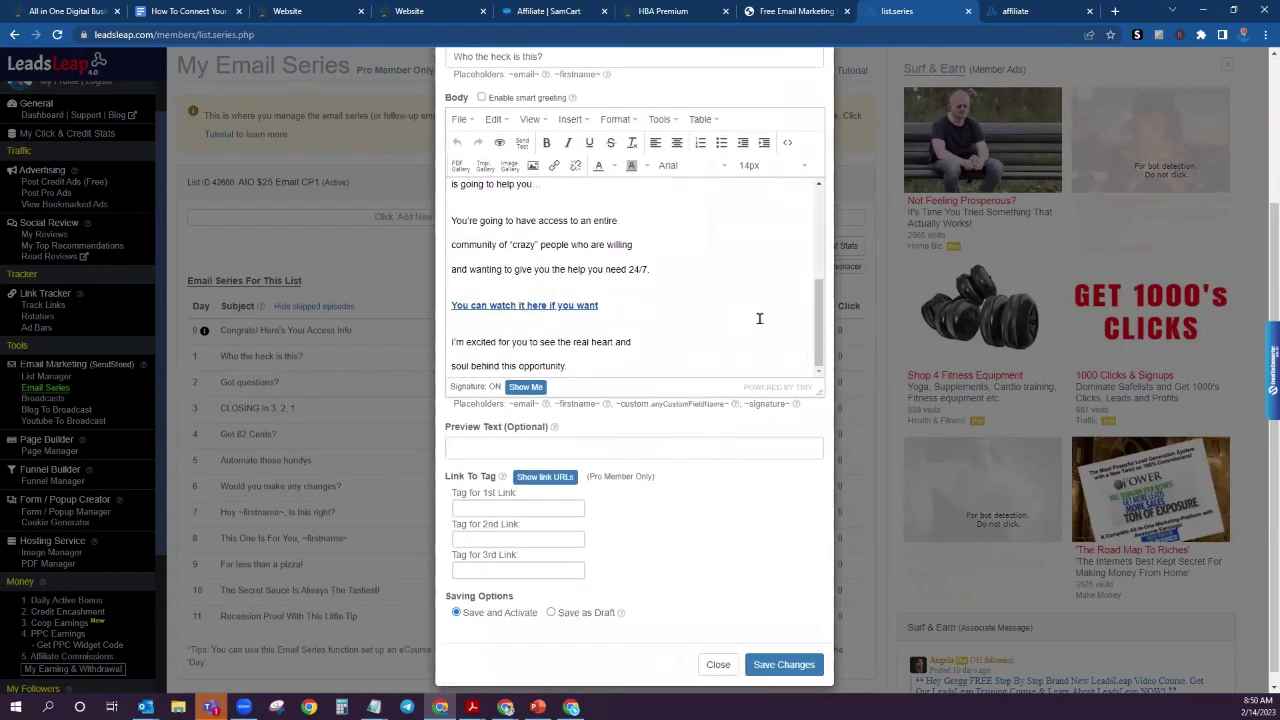
{"action": "left_click", "coordinate": [714, 664]}
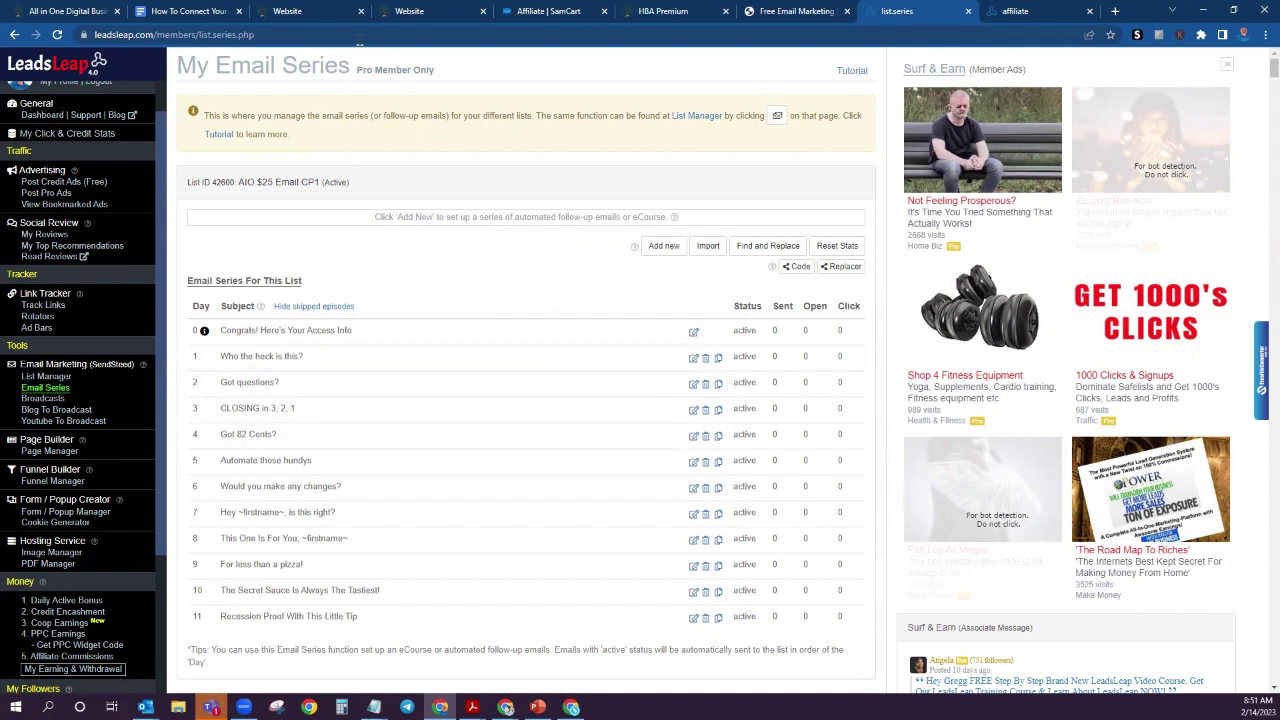
Step: Look at the funnel builder capture page, then return to the LeadsLeap email series list
{"action": "left_click", "coordinate": [420, 12]}
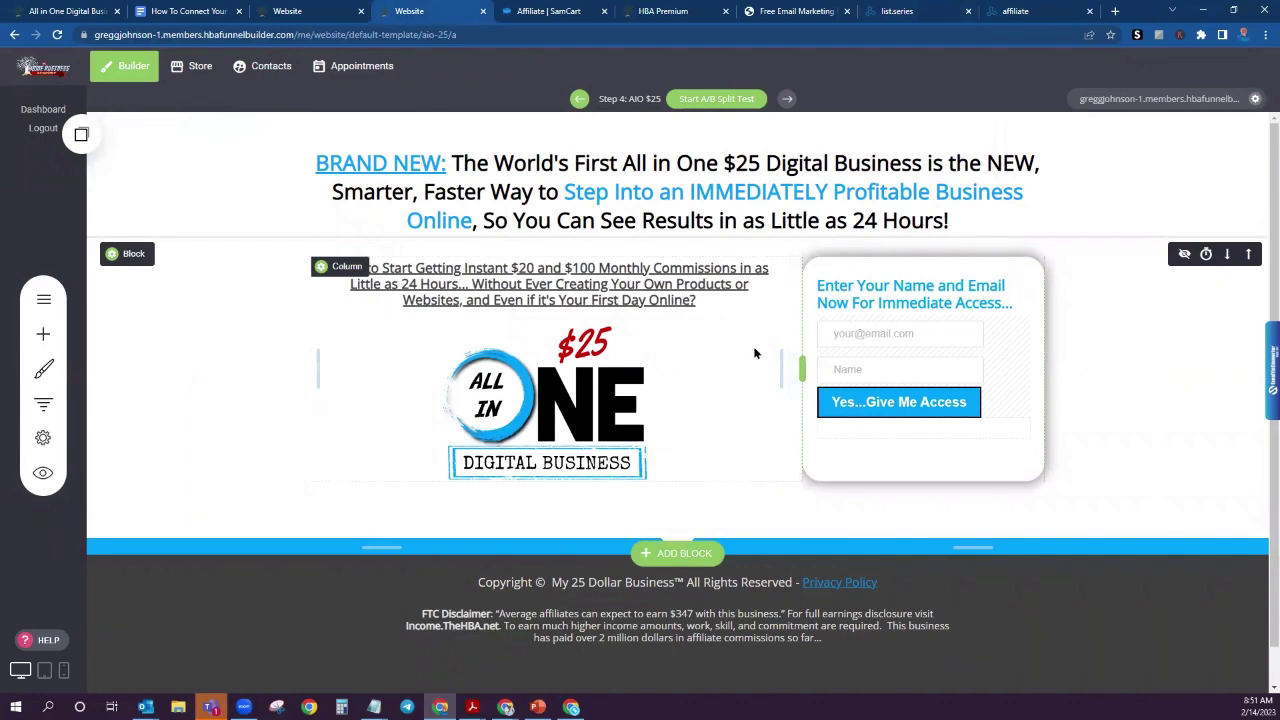
{"action": "left_click", "coordinate": [912, 12]}
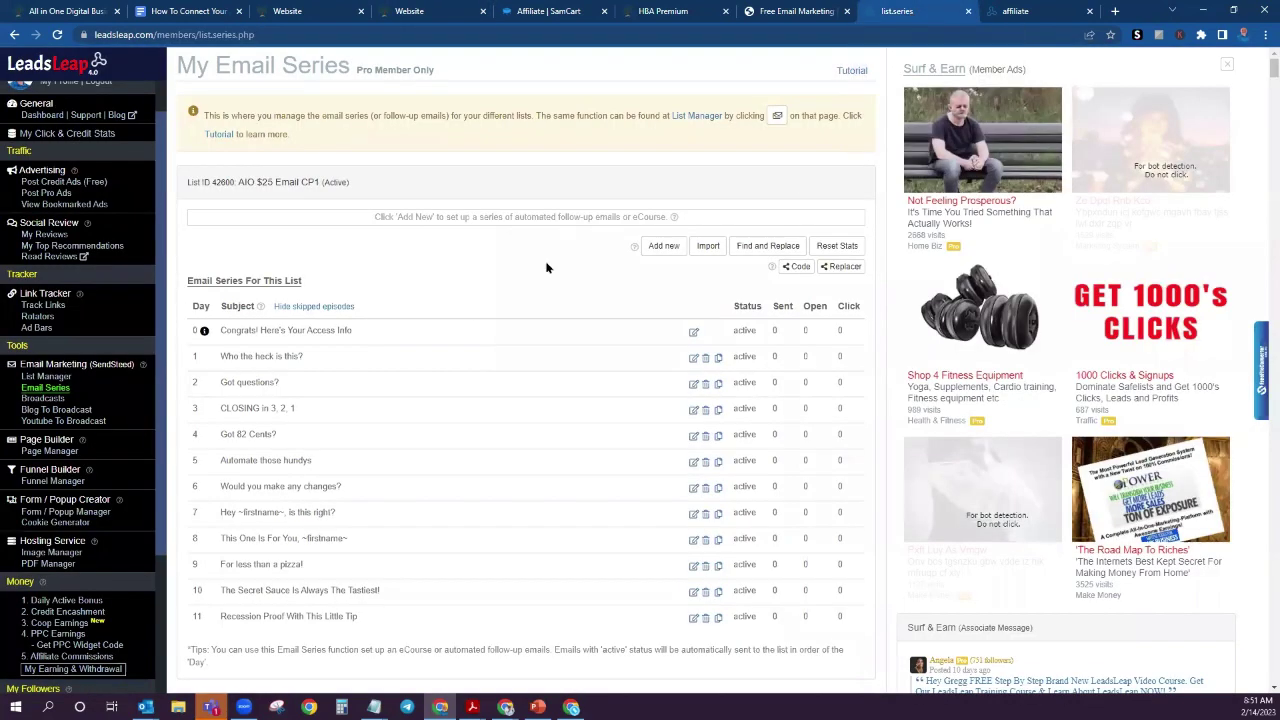
{"action": "mouse_move", "coordinate": [204, 333]}
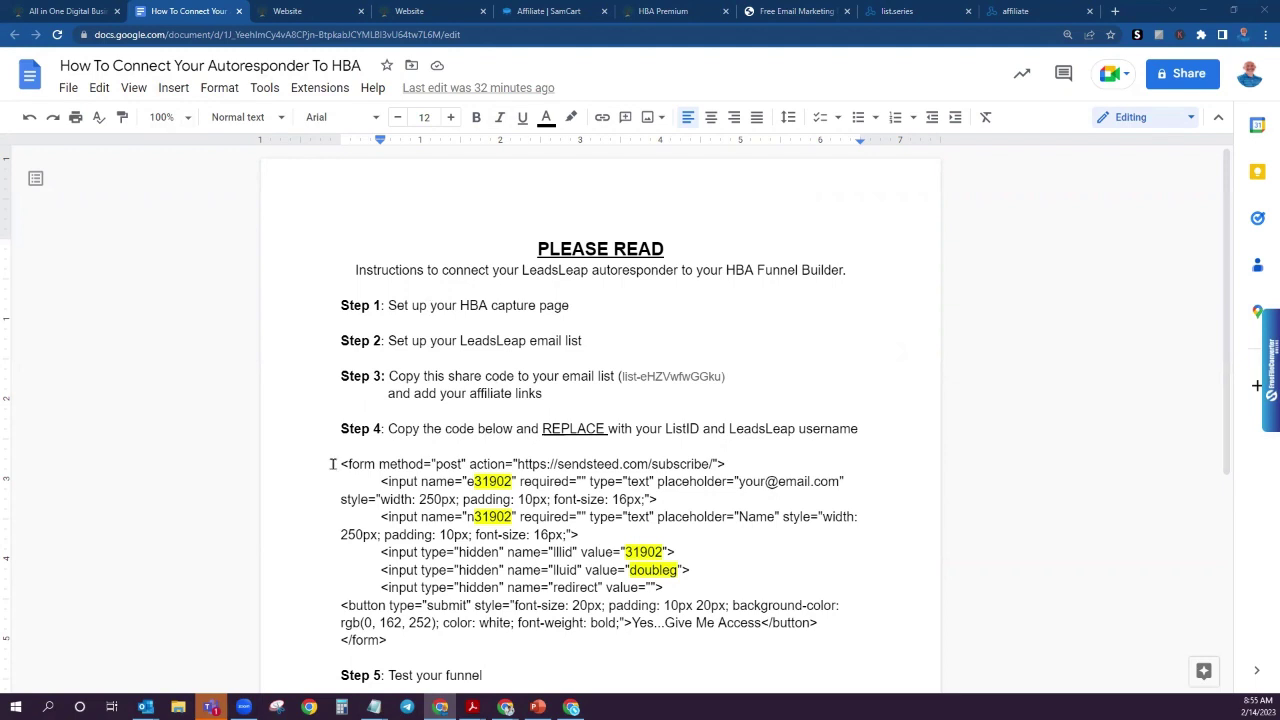
Step: Copy the Step 4 SendSteed form code, from <form to </form>, from the instructions
{"action": "left_click_drag", "start_coordinate": [339, 461], "coordinate": [440, 645]}
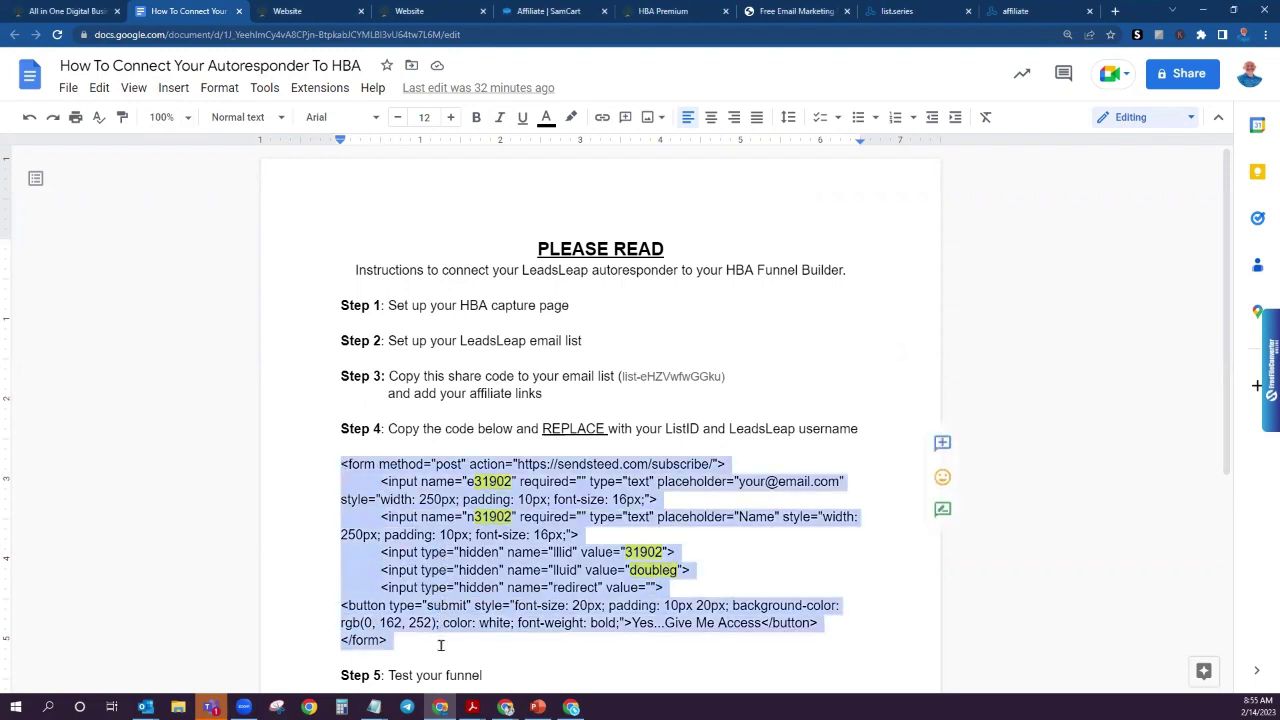
{"action": "right_click", "coordinate": [452, 556]}
{"action": "left_click", "coordinate": [500, 132]}
Step: Delete the opt-in box's built-in First Name and Email fields
{"action": "left_click", "coordinate": [308, 13]}
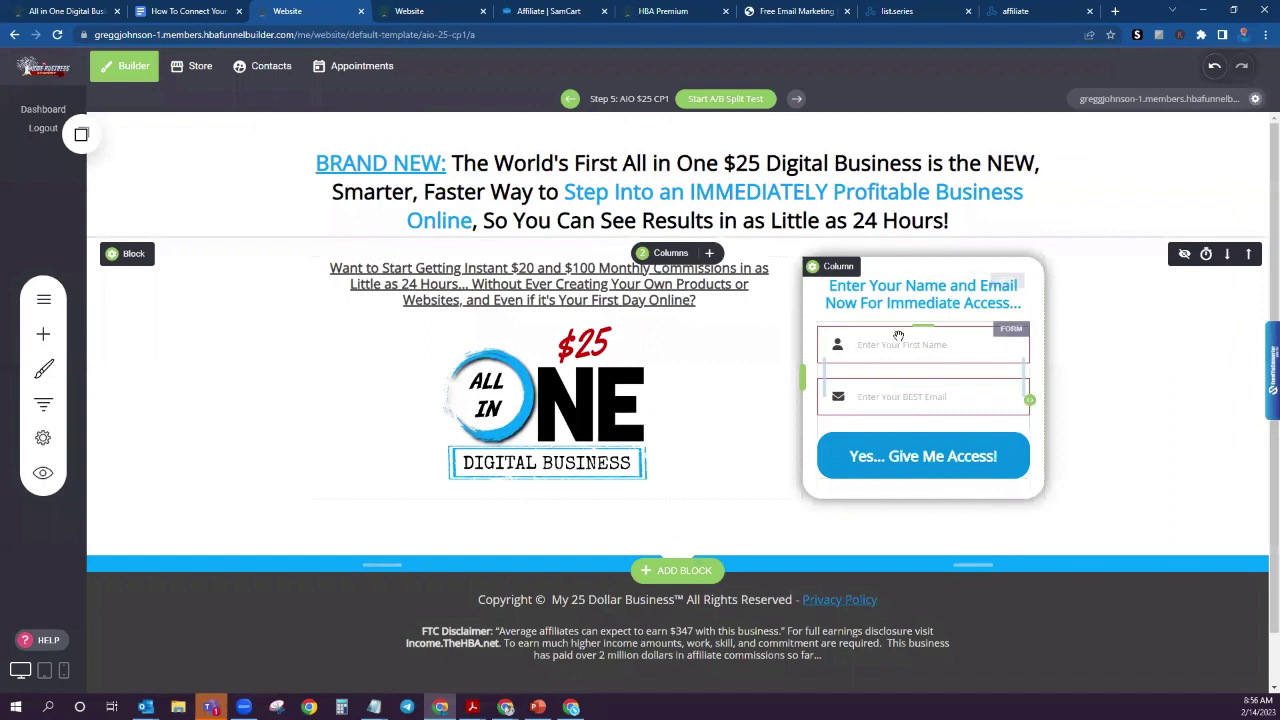
{"action": "mouse_move", "coordinate": [898, 338]}
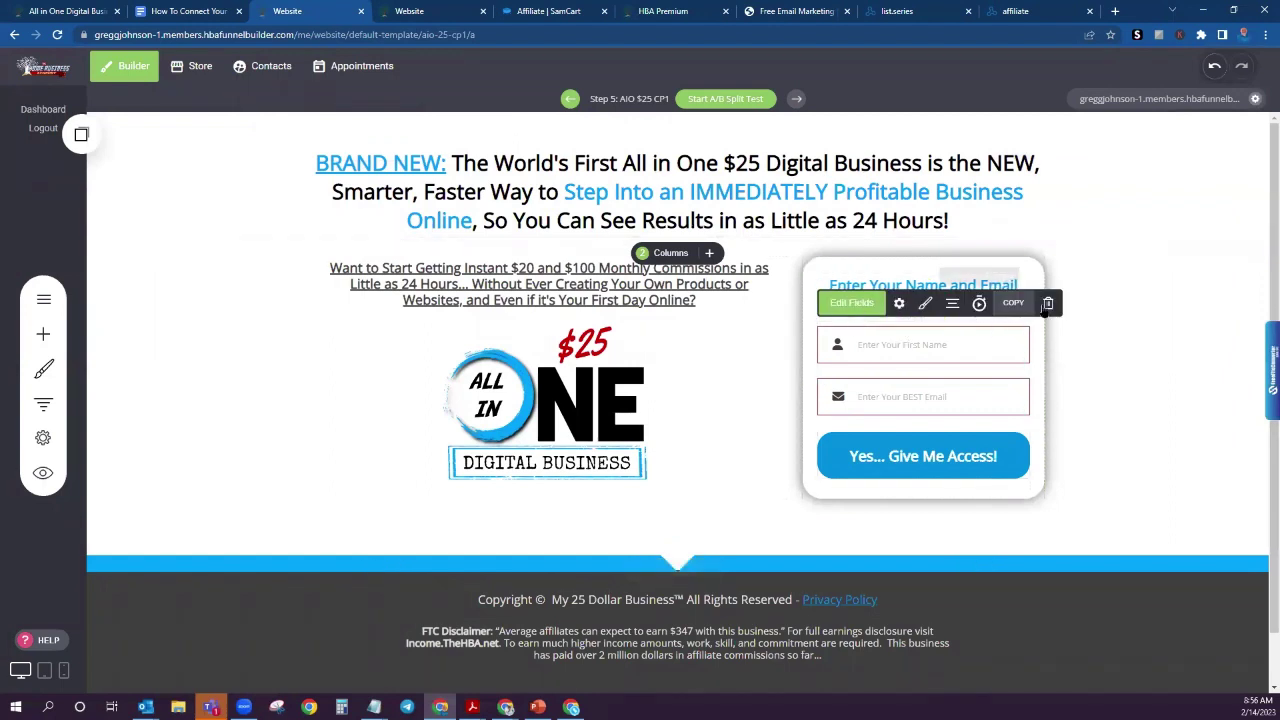
{"action": "left_click", "coordinate": [858, 303]}
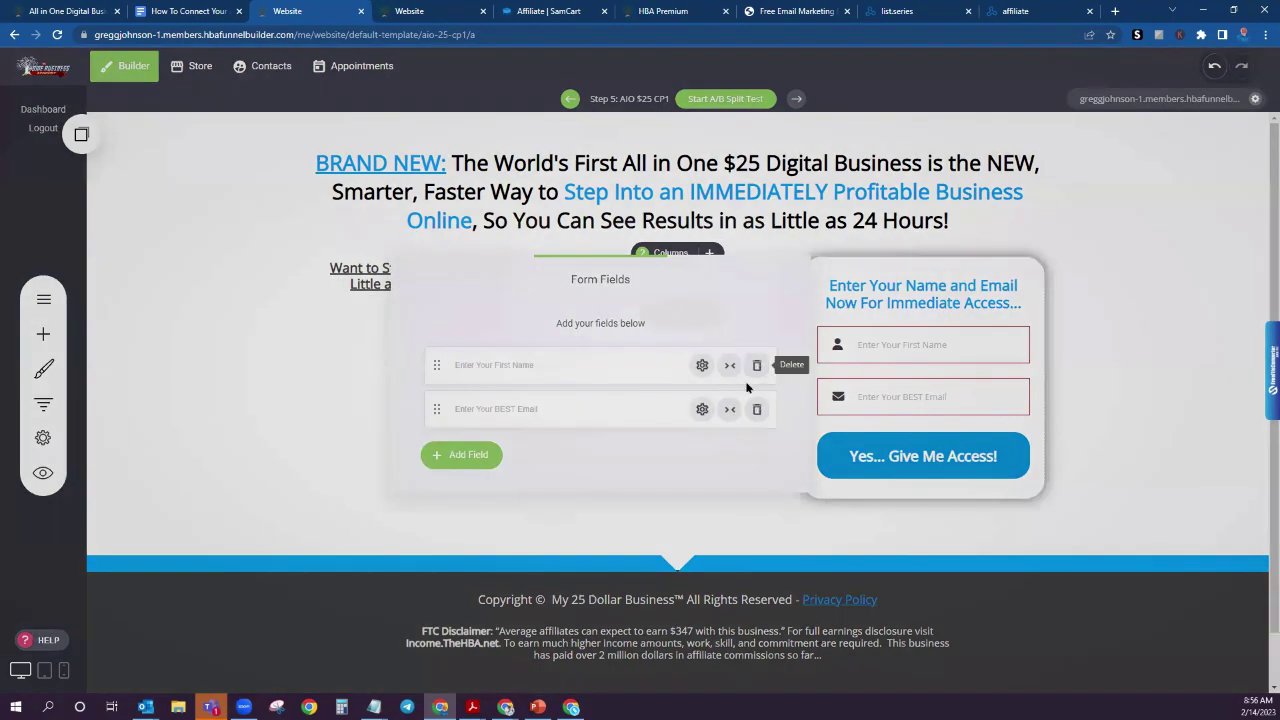
{"action": "left_click", "coordinate": [756, 365]}
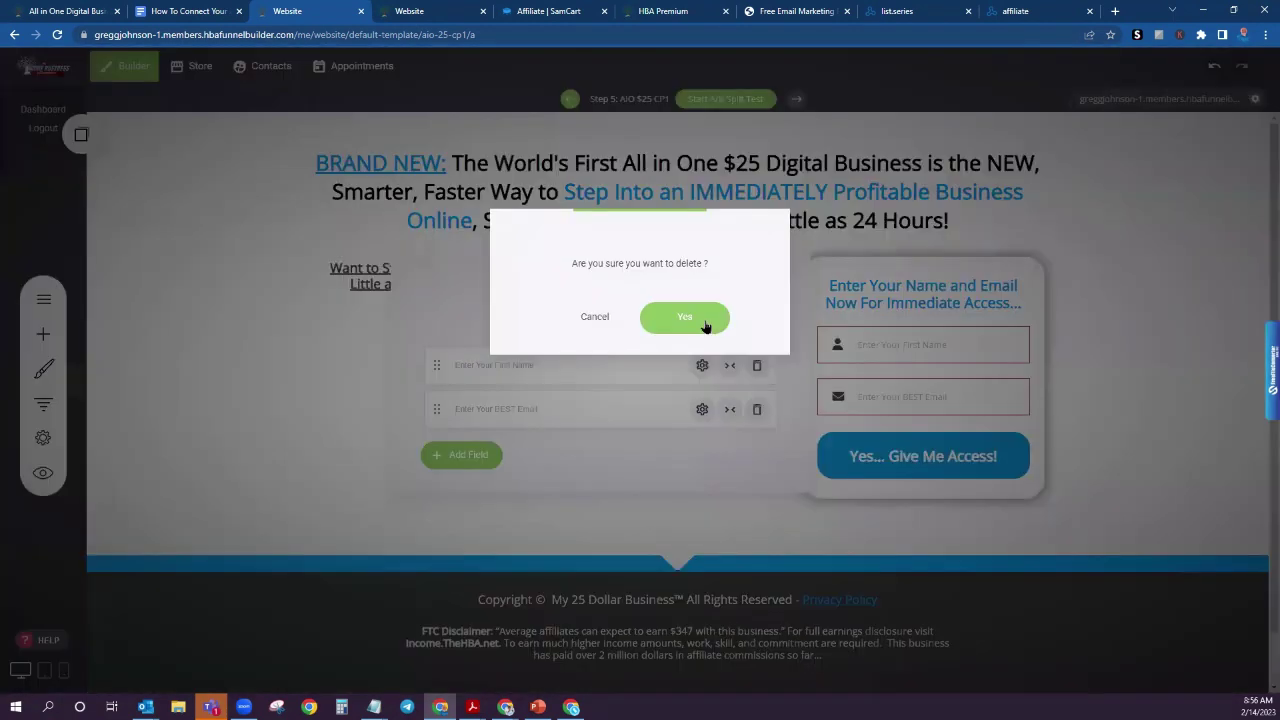
{"action": "left_click", "coordinate": [702, 322]}
{"action": "left_click", "coordinate": [757, 366]}
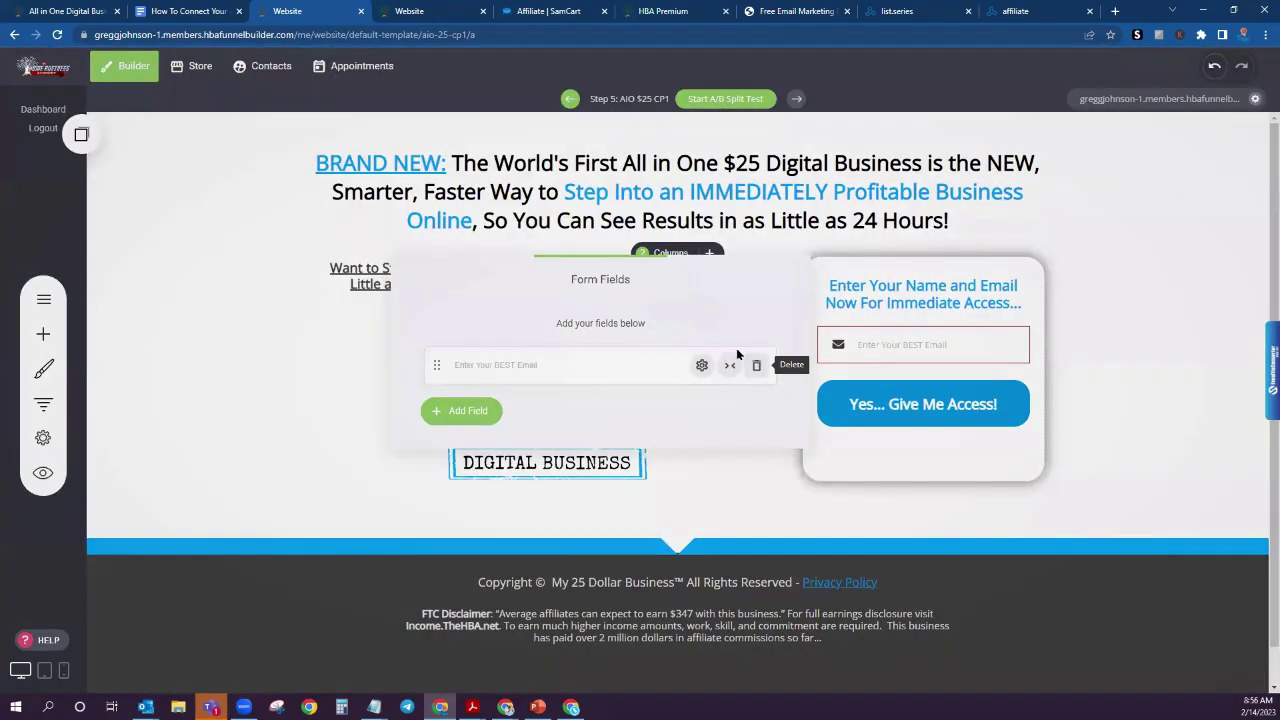
{"action": "left_click", "coordinate": [708, 313]}
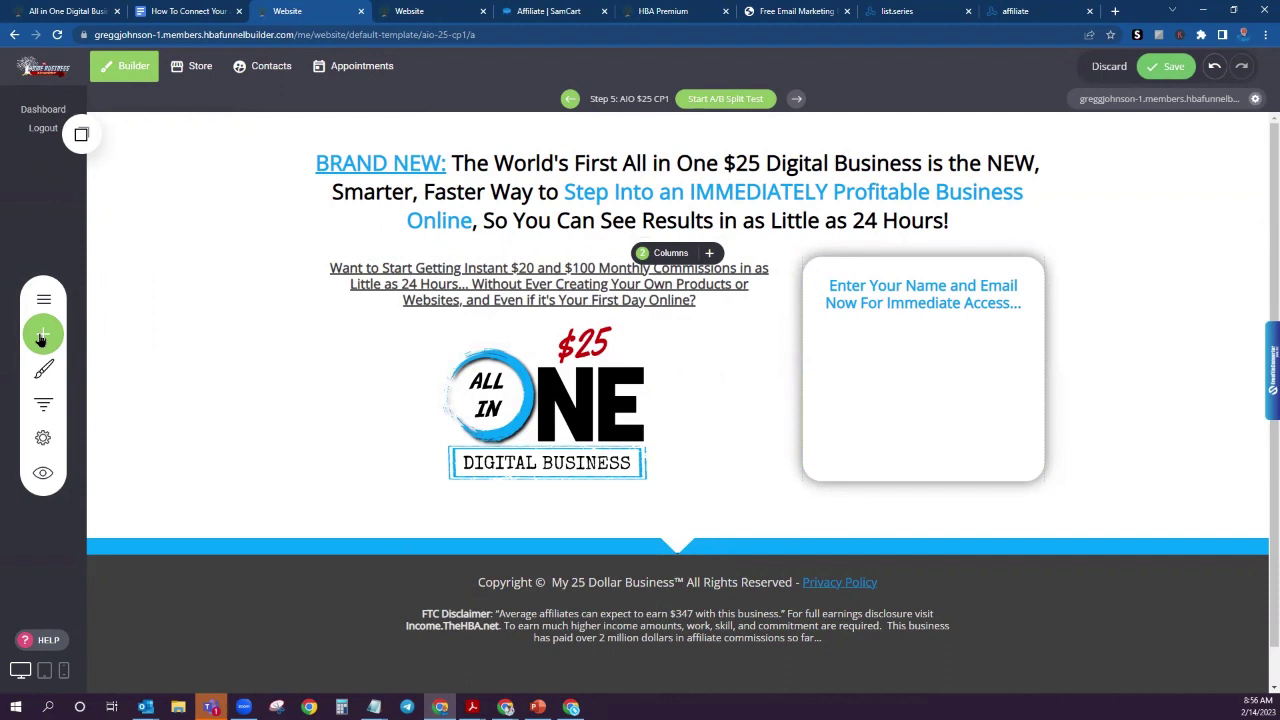
Step: Add a Code widget inside the opt-in box and paste in the SendSteed form code
{"action": "left_click", "coordinate": [41, 339]}
{"action": "scroll", "coordinate": [150, 435], "scroll_direction": "down", "scroll_amount": 2}
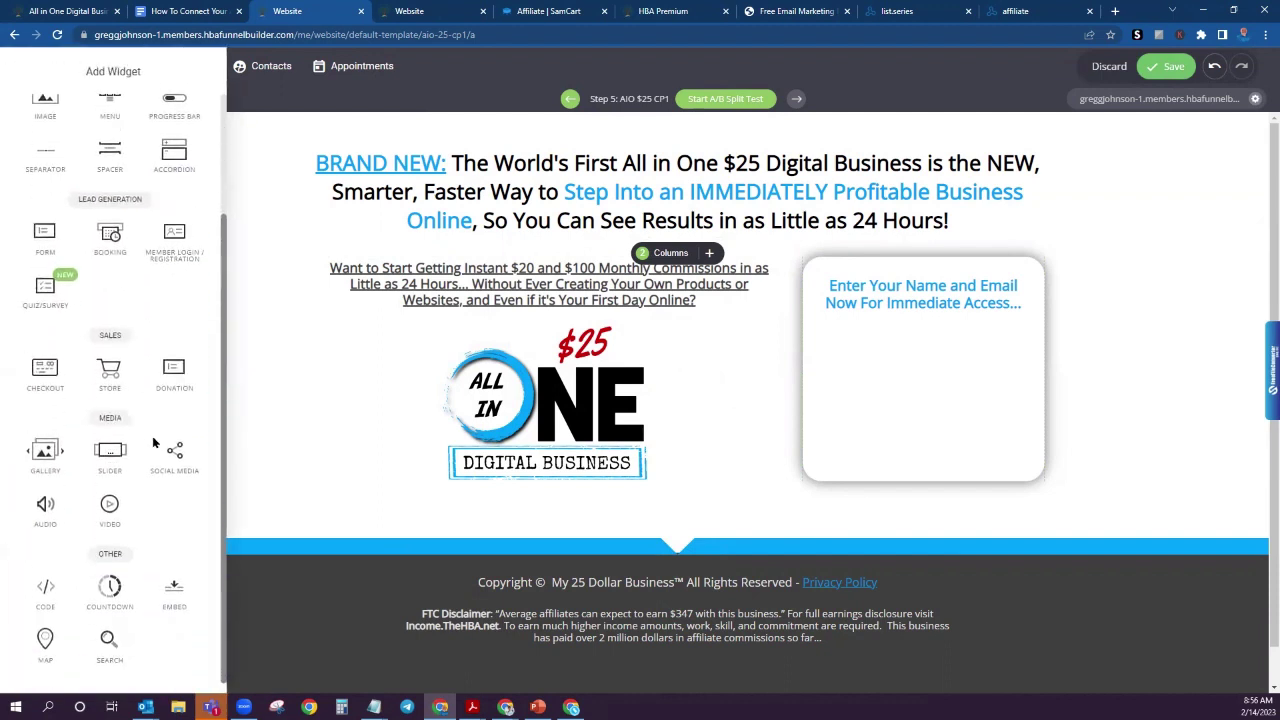
{"action": "left_click", "coordinate": [46, 598]}
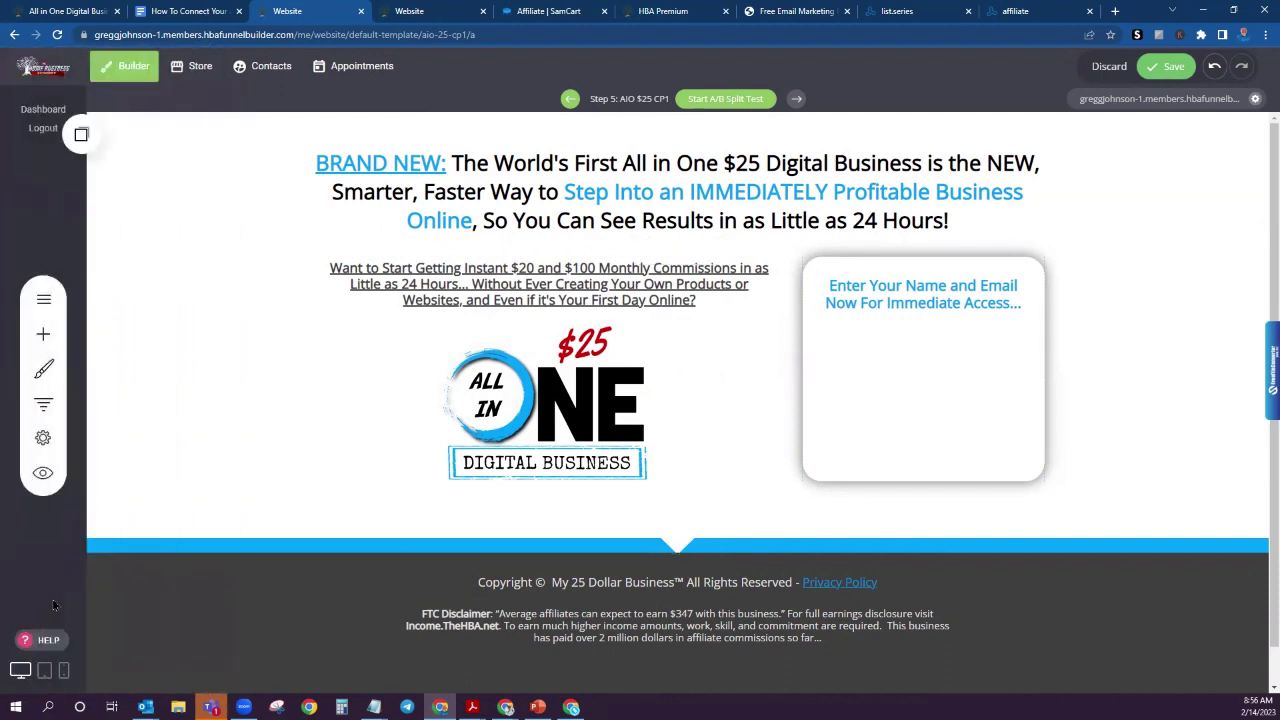
{"action": "left_click", "coordinate": [43, 335]}
{"action": "scroll", "coordinate": [45, 560], "scroll_direction": "down", "scroll_amount": 2}
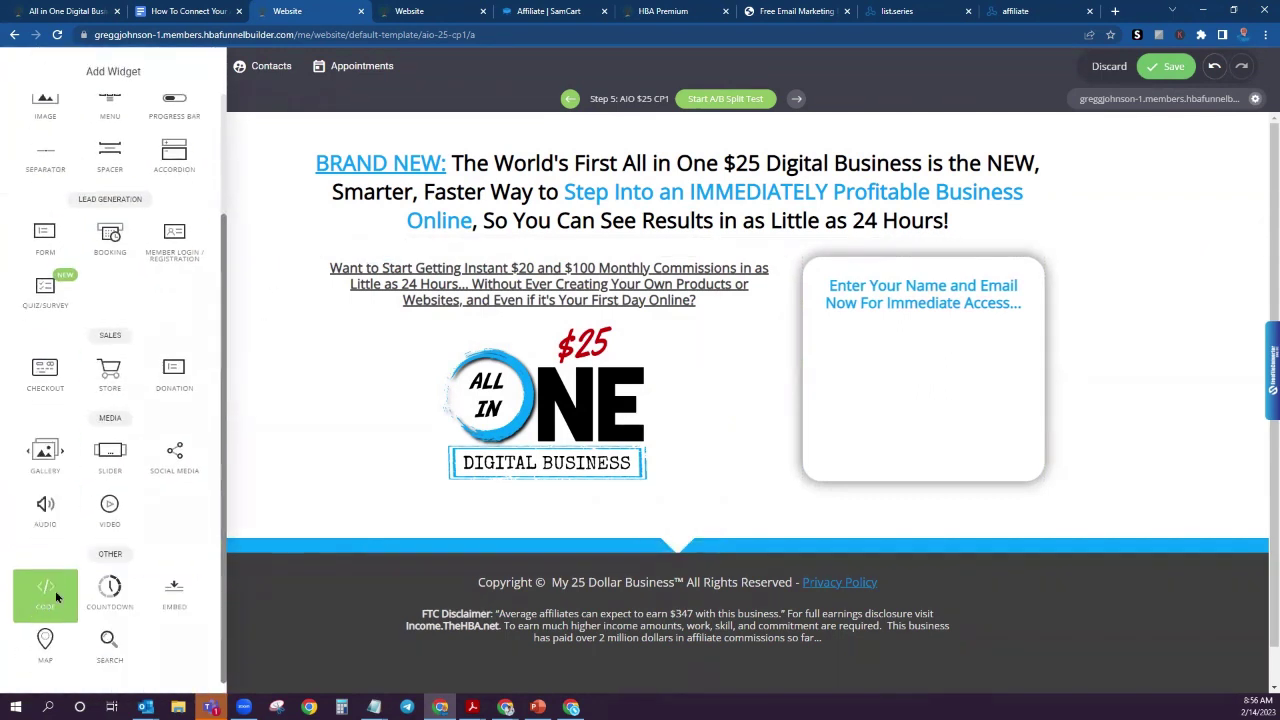
{"action": "left_click_drag", "start_coordinate": [56, 597], "coordinate": [928, 362]}
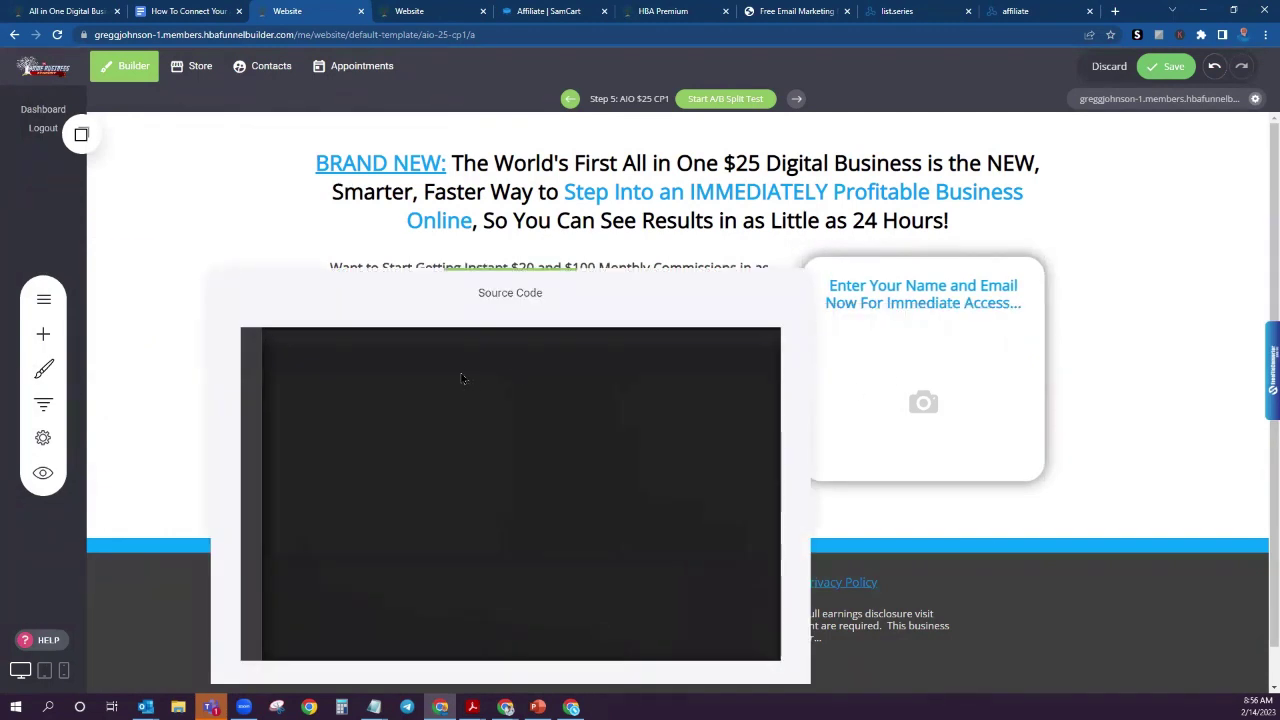
{"action": "key", "text": "ctrl+v"}
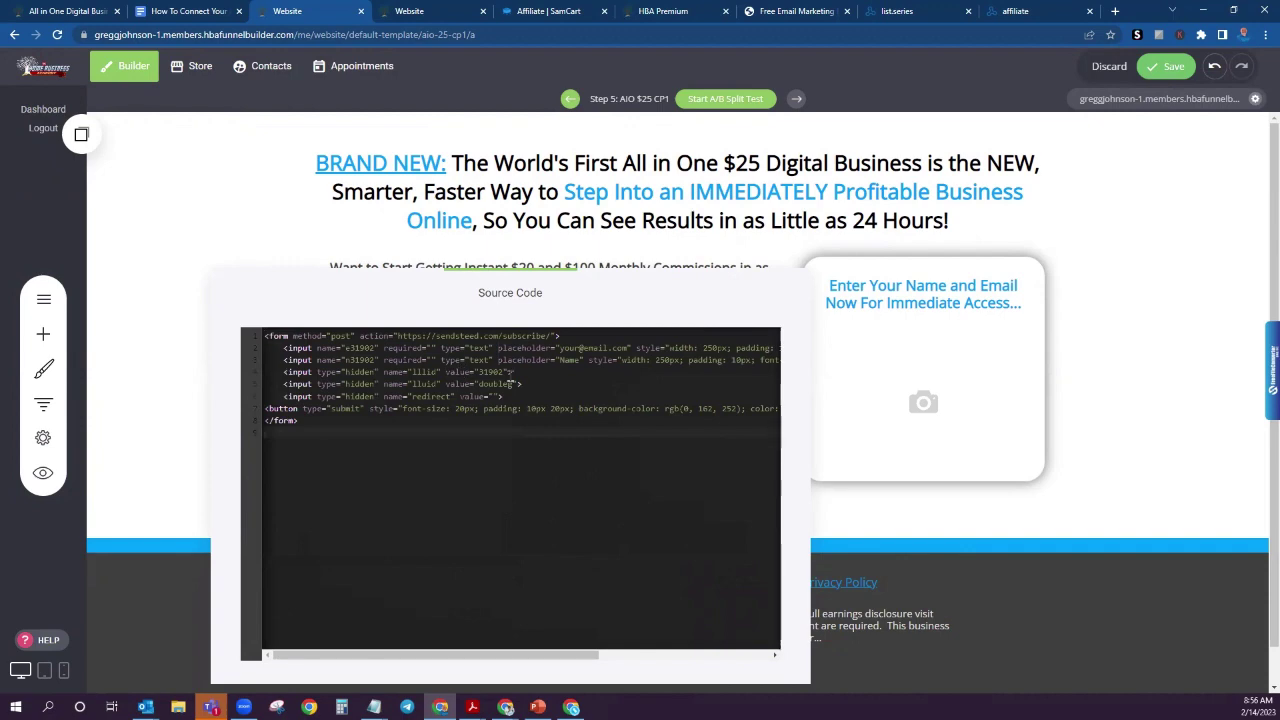
{"action": "left_click", "coordinate": [175, 8]}
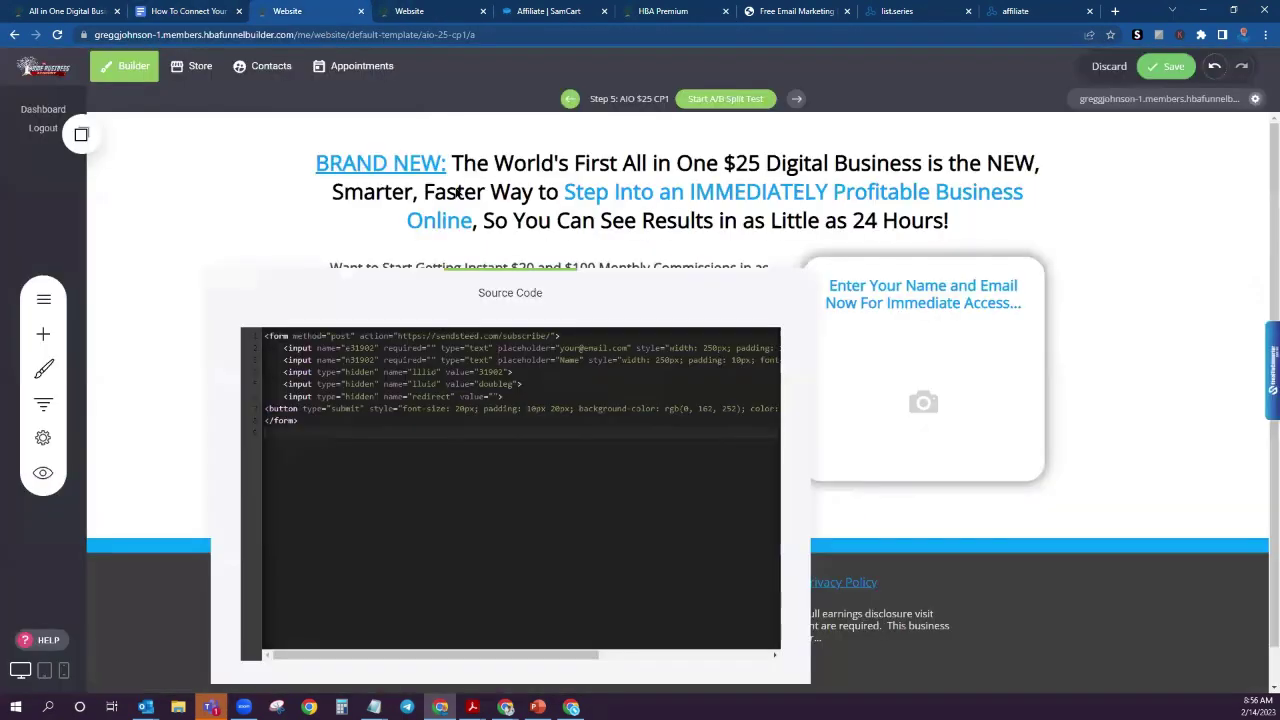
{"action": "left_click", "coordinate": [315, 11]}
{"action": "key", "text": "BackSpace"}
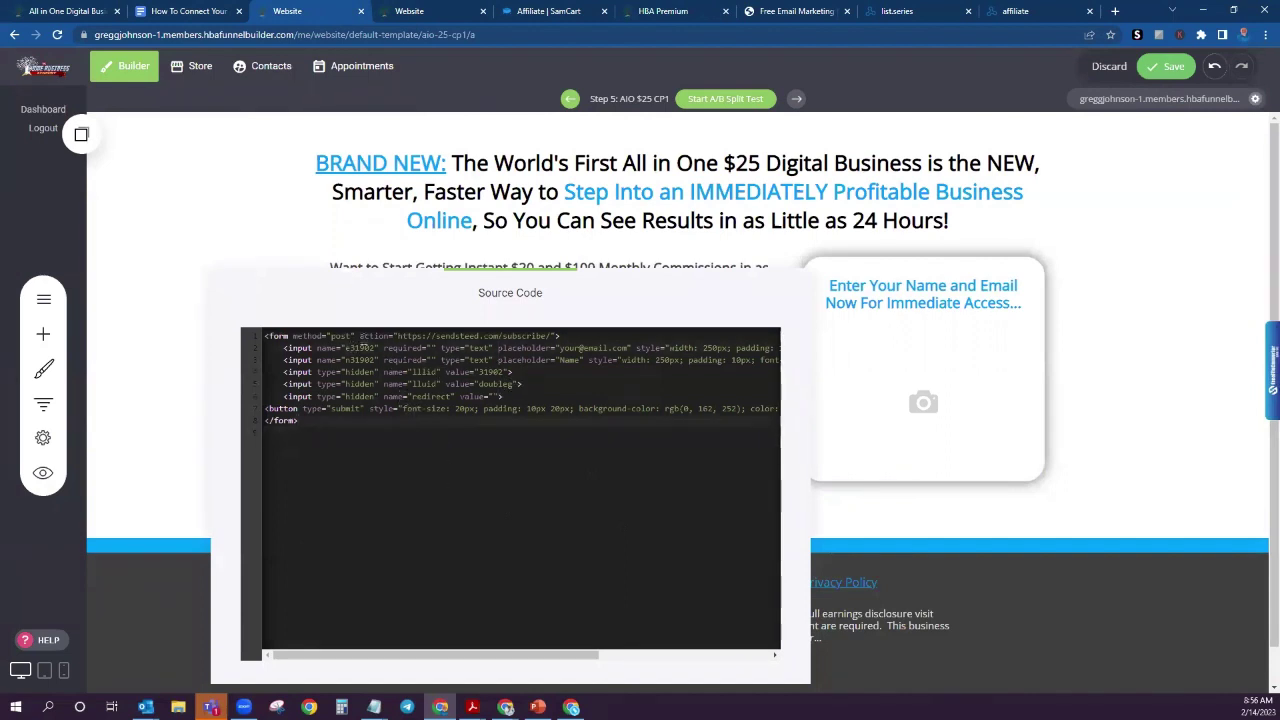
Step: Locate the sample list ID 31902 in the instructions' form code, then go to LeadsLeap
{"action": "left_click", "coordinate": [199, 14]}
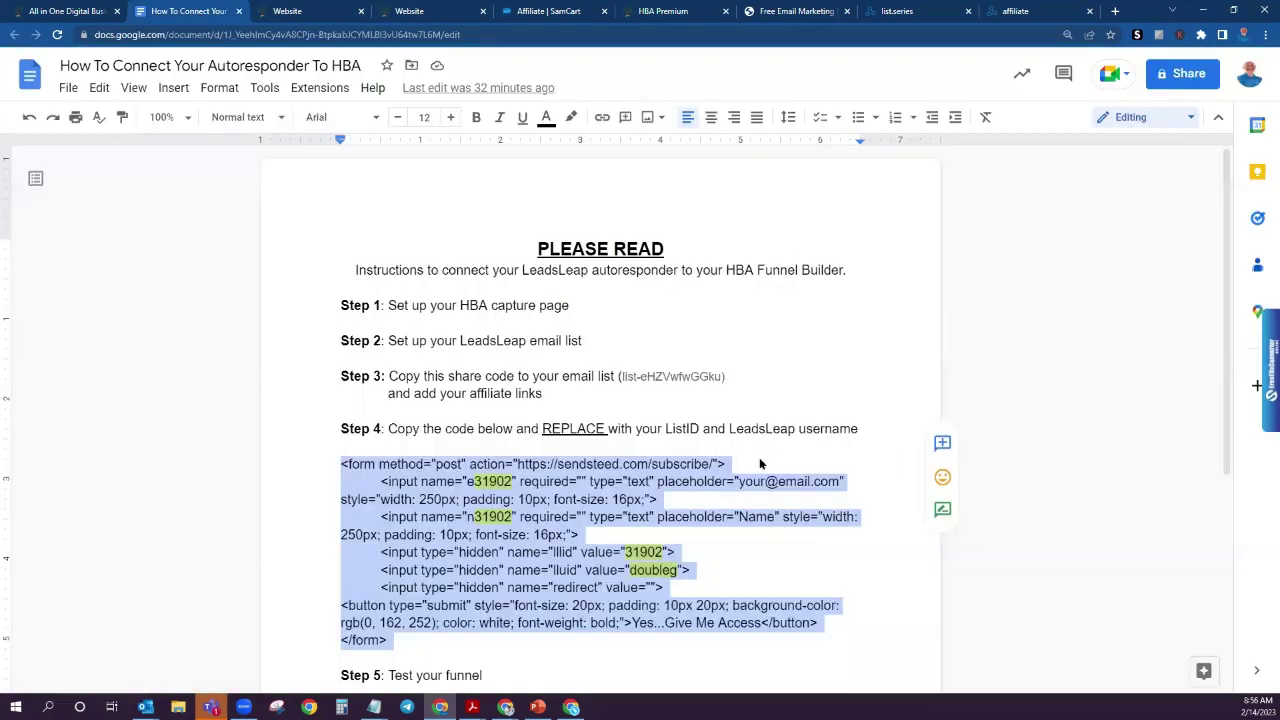
{"action": "left_click", "coordinate": [728, 592]}
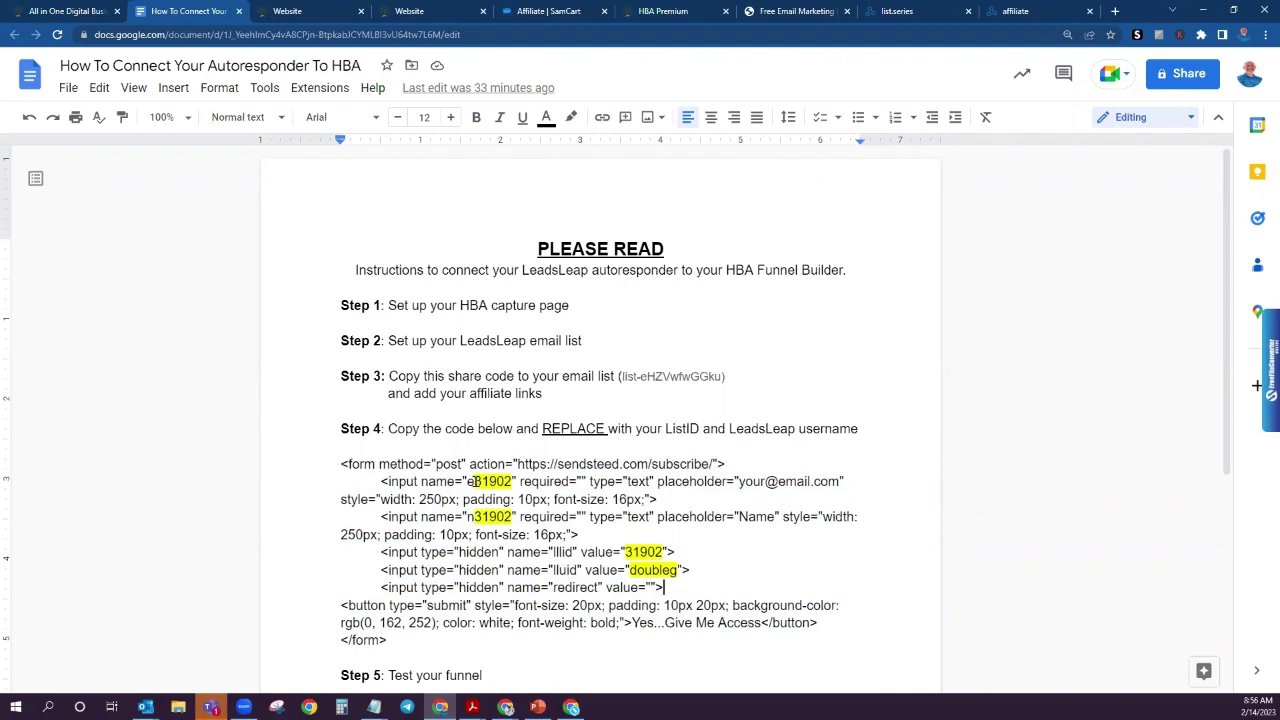
{"action": "left_click_drag", "start_coordinate": [474, 481], "coordinate": [512, 482]}
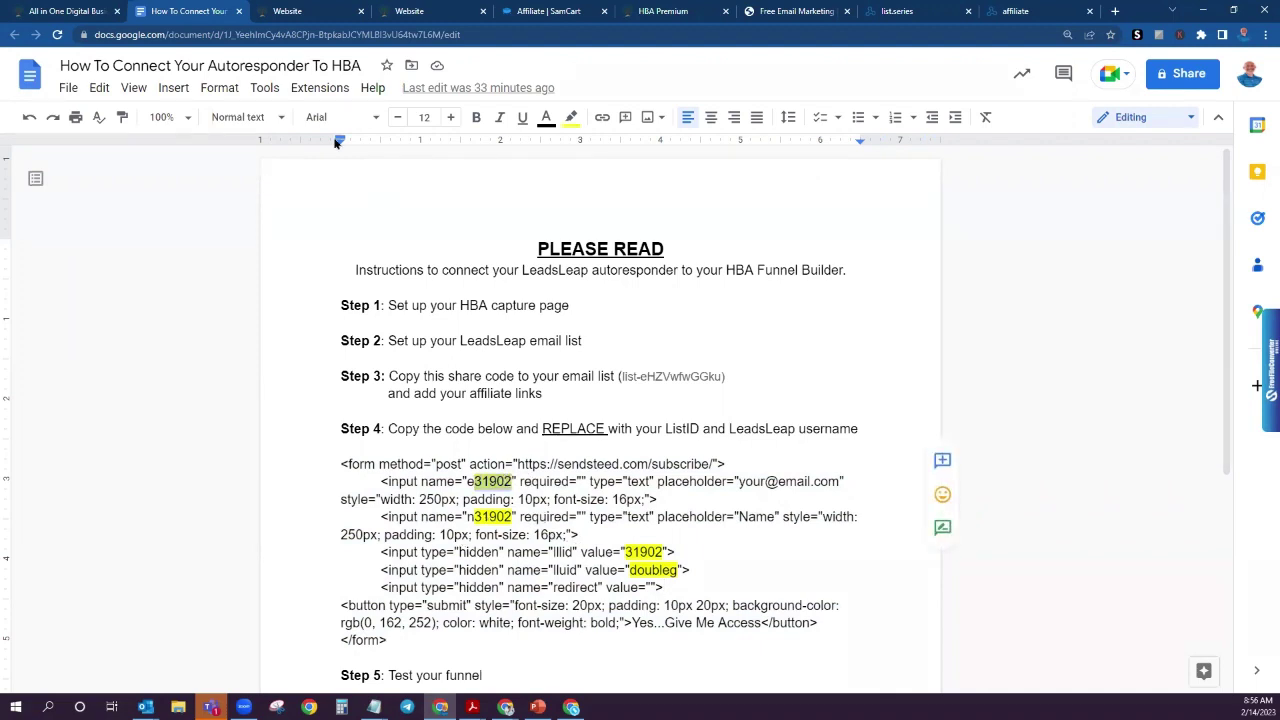
{"action": "left_click", "coordinate": [905, 12]}
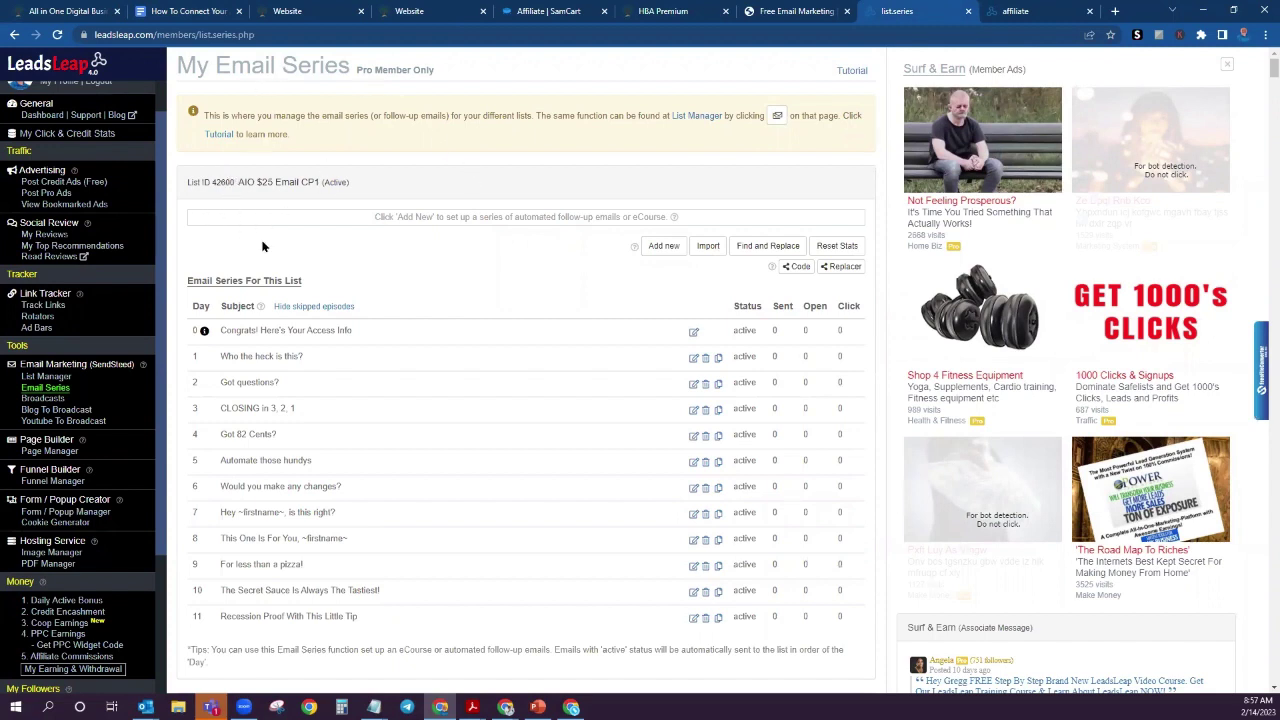
Step: Copy list ID 42600 for AIO $25 Email CP1 from the List Manager
{"action": "left_click", "coordinate": [47, 377]}
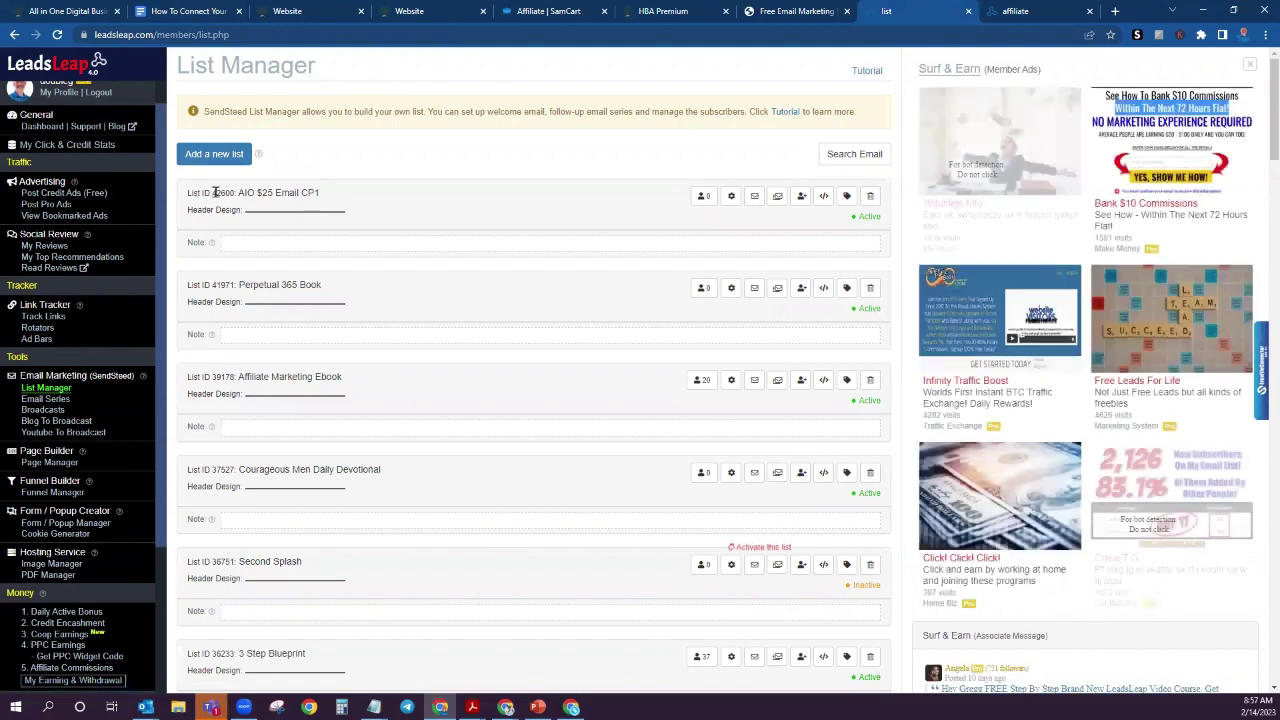
{"action": "left_click_drag", "start_coordinate": [212, 192], "coordinate": [236, 193]}
{"action": "right_click", "coordinate": [225, 196]}
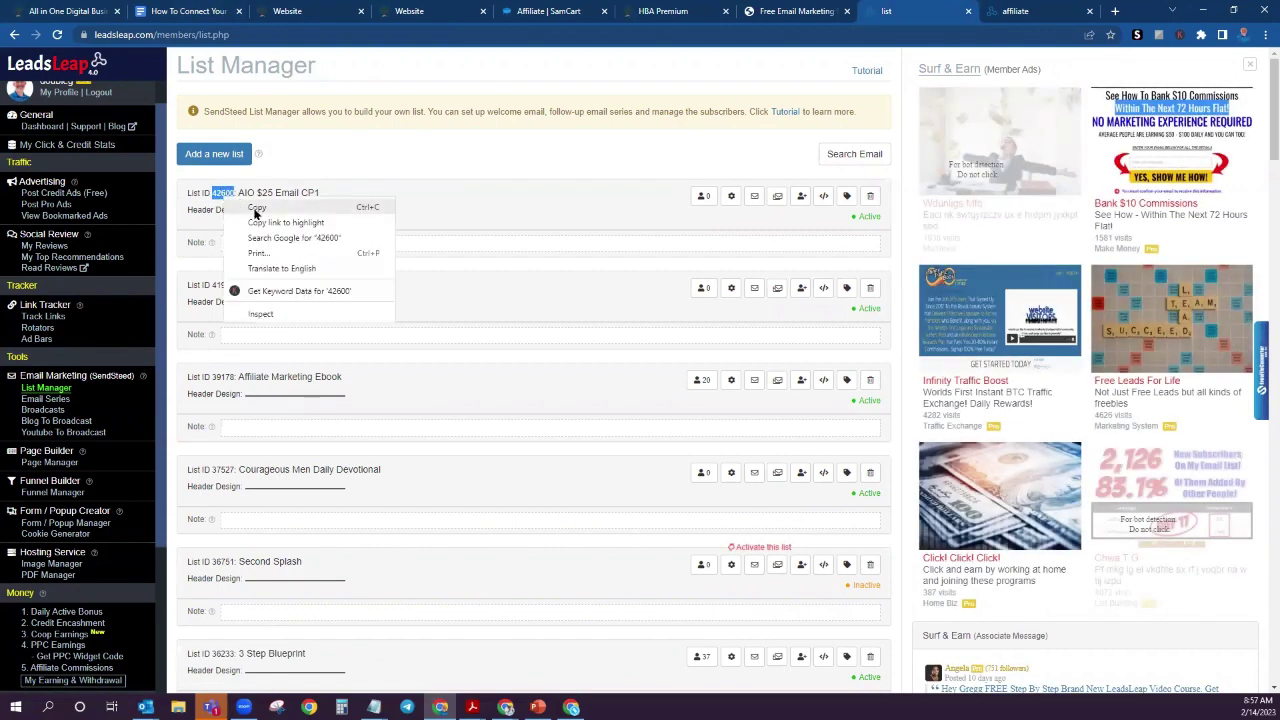
{"action": "left_click", "coordinate": [258, 207]}
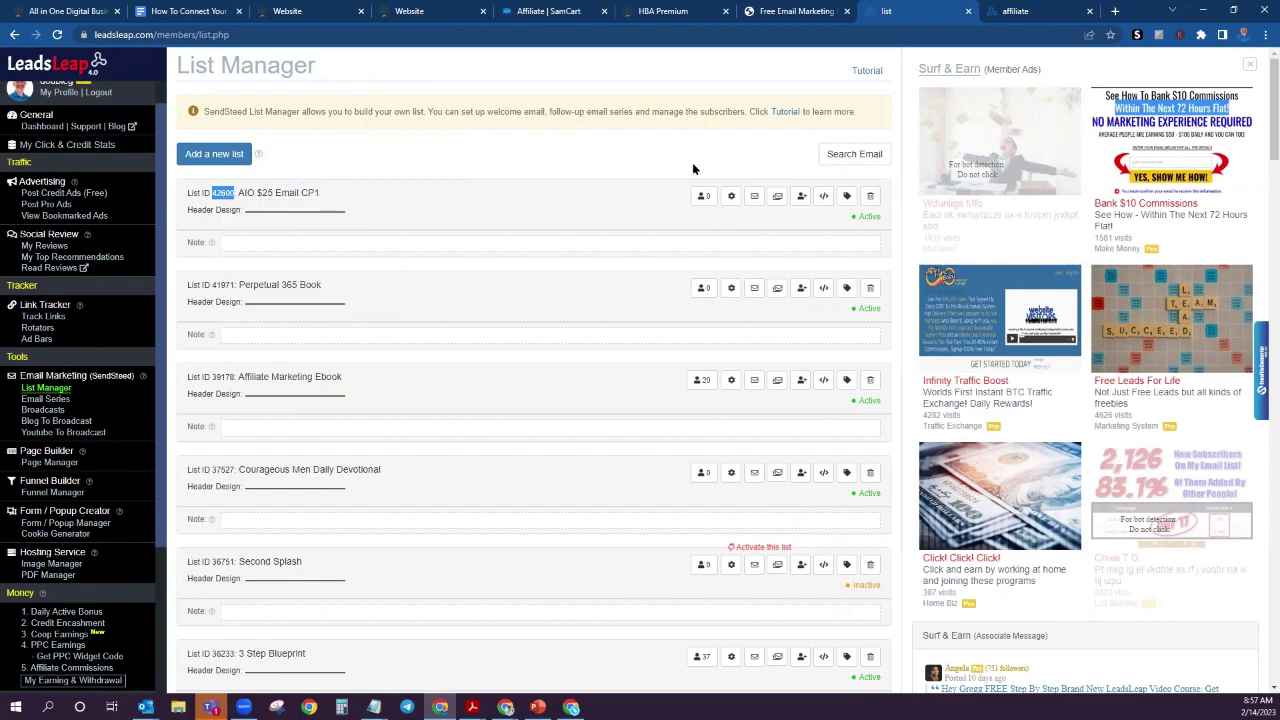
{"action": "left_click", "coordinate": [300, 11]}
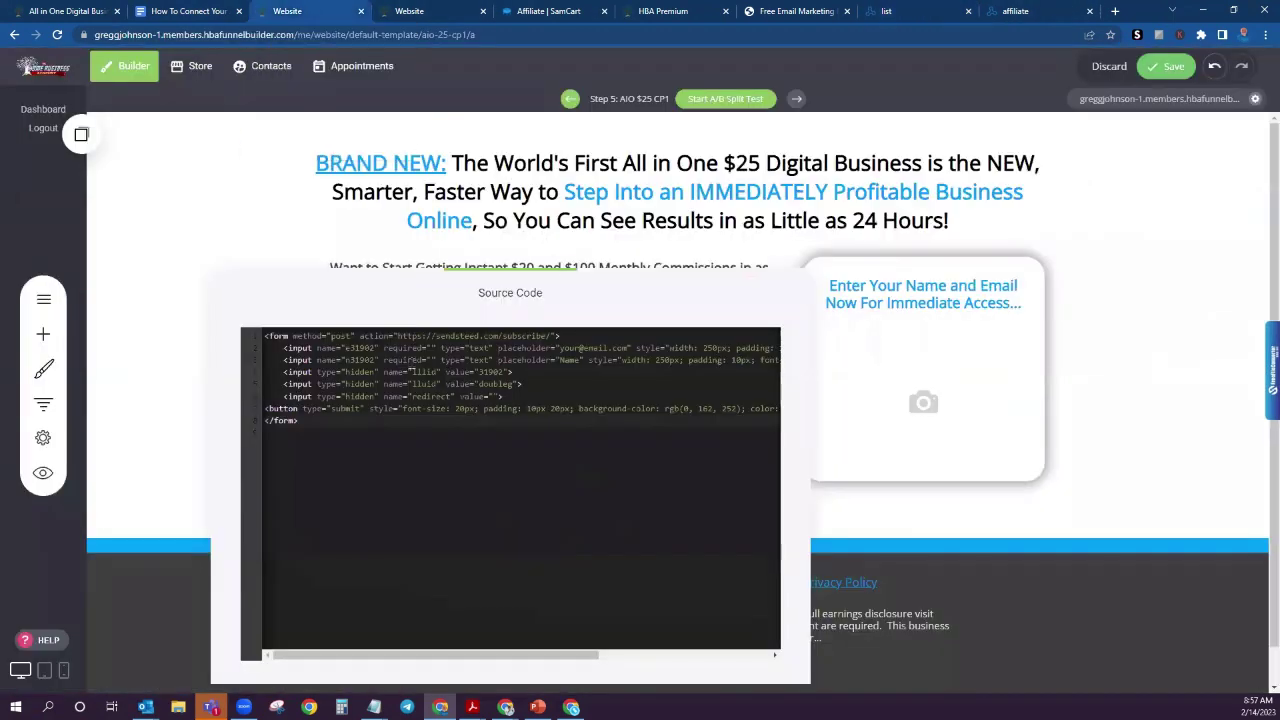
Step: Replace 31902 with 42600 in the form code's field names, making them e42600 and n42600
{"action": "double_click", "coordinate": [358, 349]}
{"action": "key", "text": "ctrl+v"}
{"action": "key", "text": "BackSpace"}
{"action": "key", "text": "BackSpace"}
{"action": "key", "text": "BackSpace"}
{"action": "key", "text": "BackSpace"}
{"action": "key", "text": "BackSpace"}
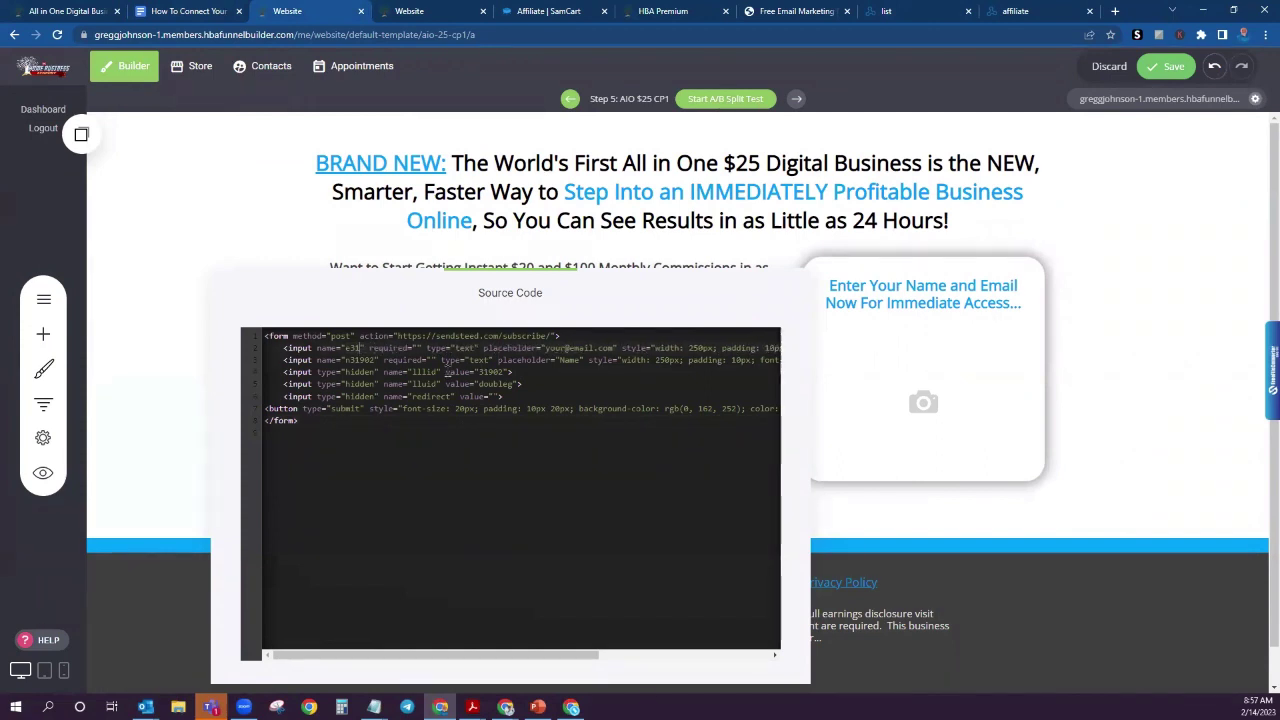
{"action": "key", "text": "ctrl+v"}
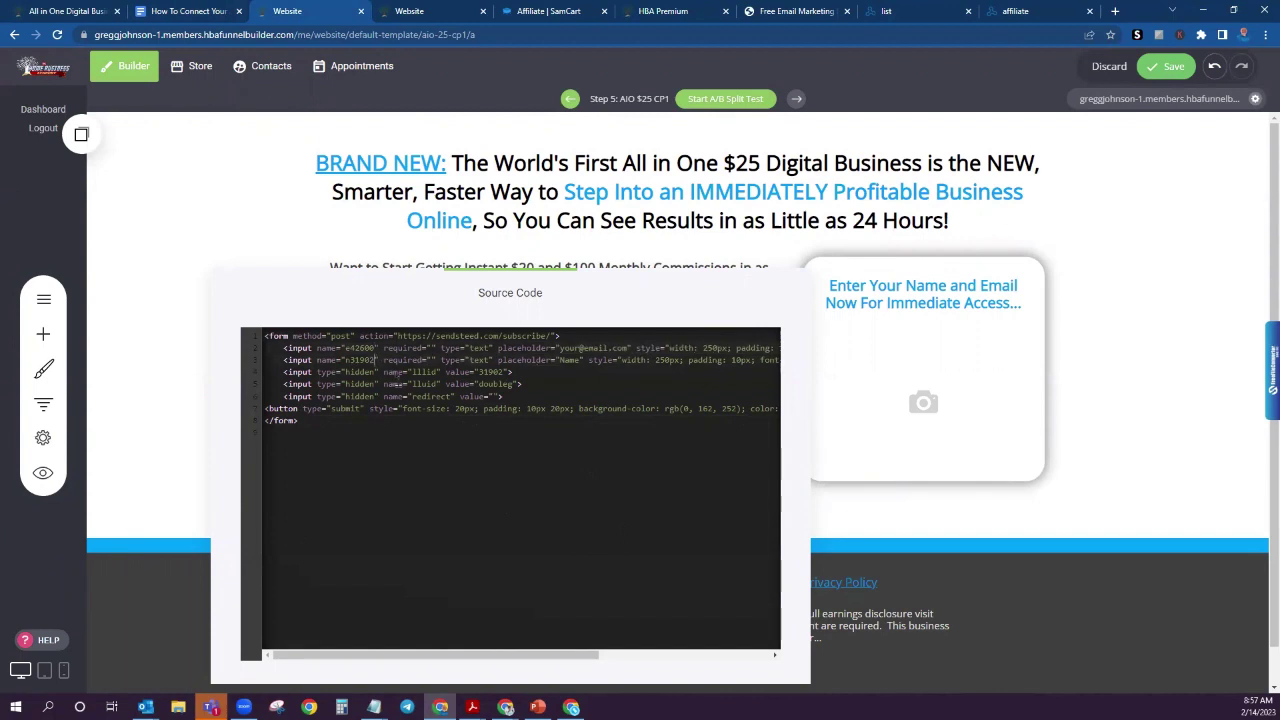
{"action": "key", "text": "Down"}
{"action": "key", "text": "BackSpace"}
{"action": "key", "text": "BackSpace"}
{"action": "key", "text": "BackSpace"}
{"action": "key", "text": "BackSpace"}
{"action": "key", "text": "BackSpace"}
{"action": "key", "text": "ctrl+v"}
{"action": "key", "text": "ctrl+v"}
Step: Copy the LeadsLeap account username shown in the profile area under the picture
{"action": "left_click", "coordinate": [188, 12]}
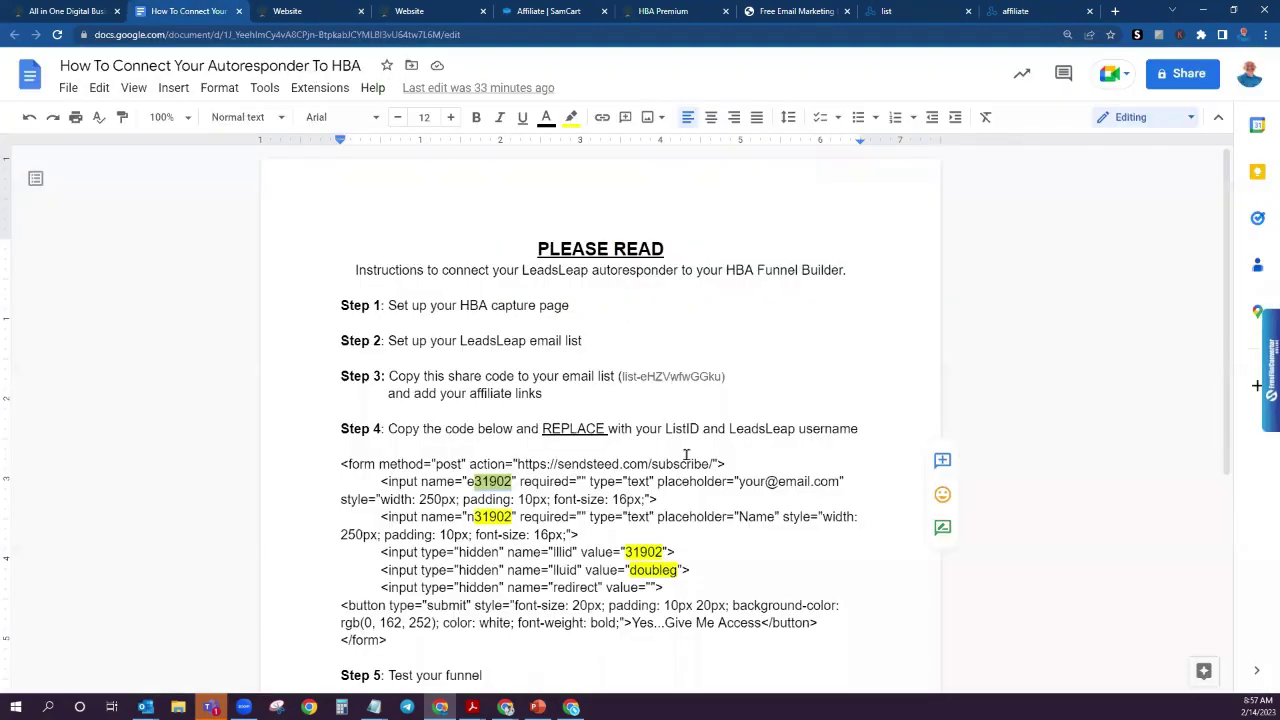
{"action": "double_click", "coordinate": [661, 567]}
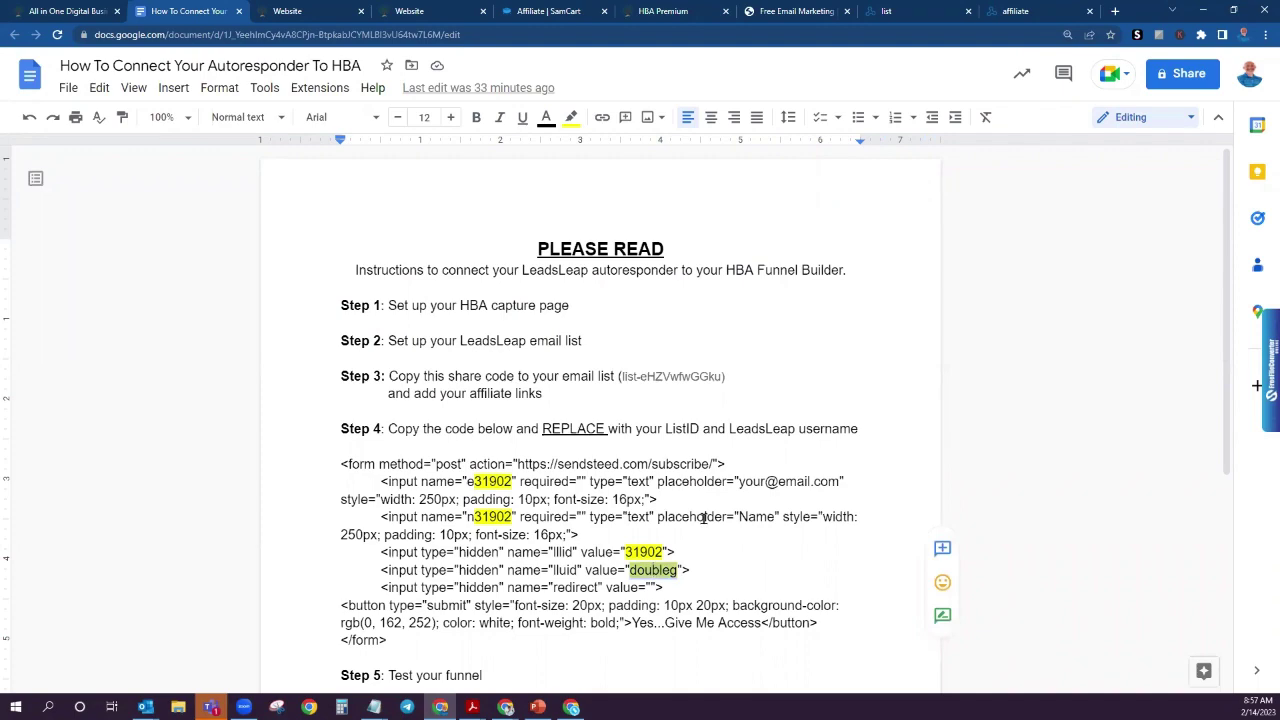
{"action": "left_click", "coordinate": [917, 11]}
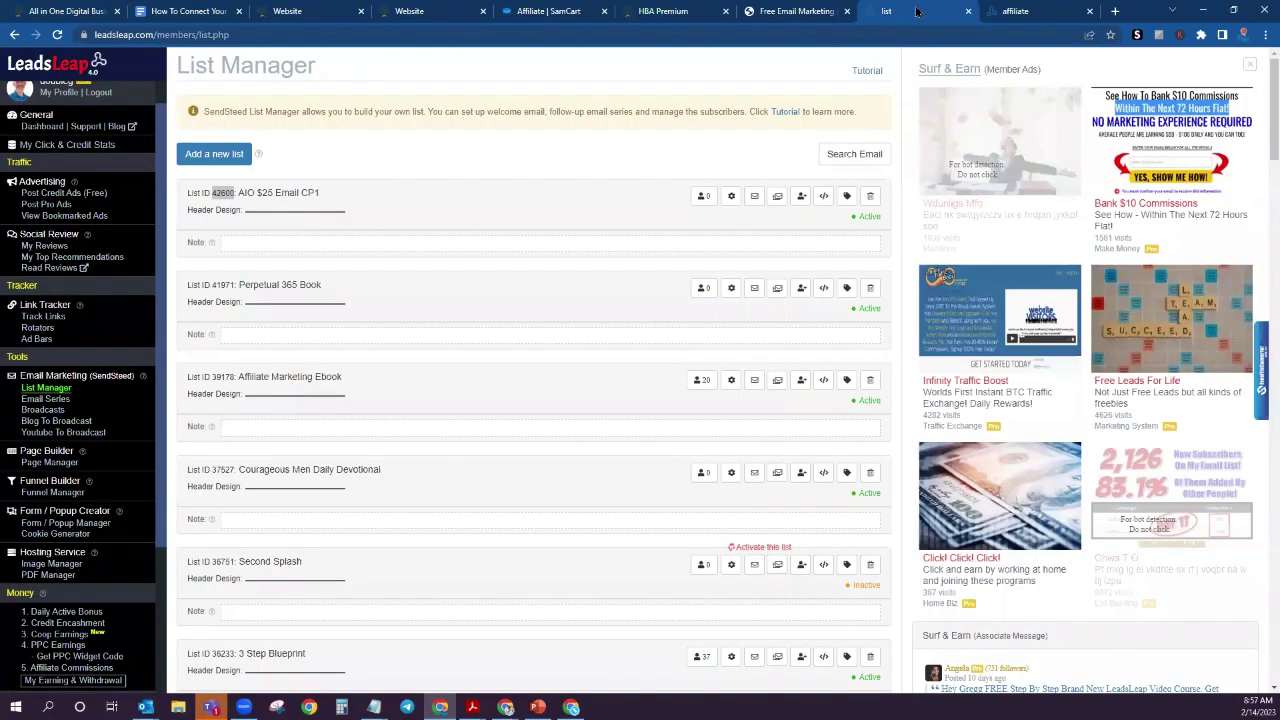
{"action": "double_click", "coordinate": [222, 193]}
{"action": "scroll", "coordinate": [73, 165], "scroll_direction": "up", "scroll_amount": 1}
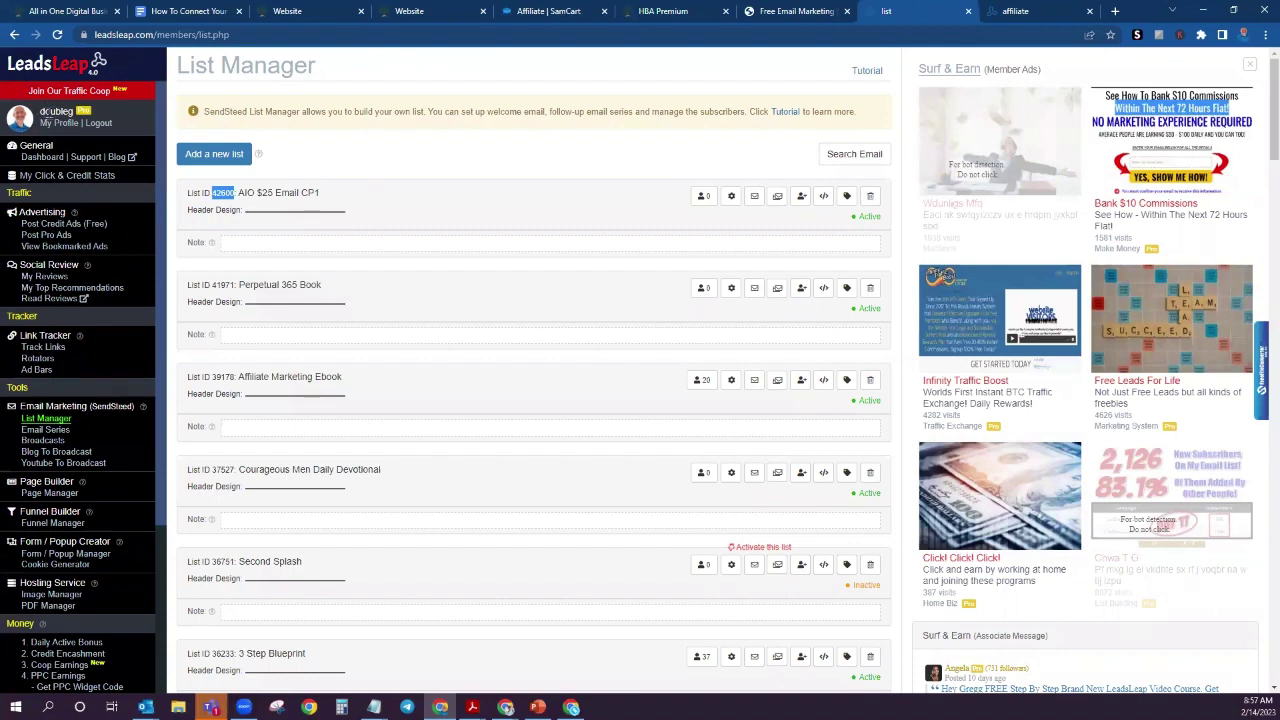
{"action": "left_click_drag", "start_coordinate": [41, 111], "coordinate": [70, 114]}
{"action": "right_click", "coordinate": [47, 110]}
{"action": "left_click", "coordinate": [86, 126]}
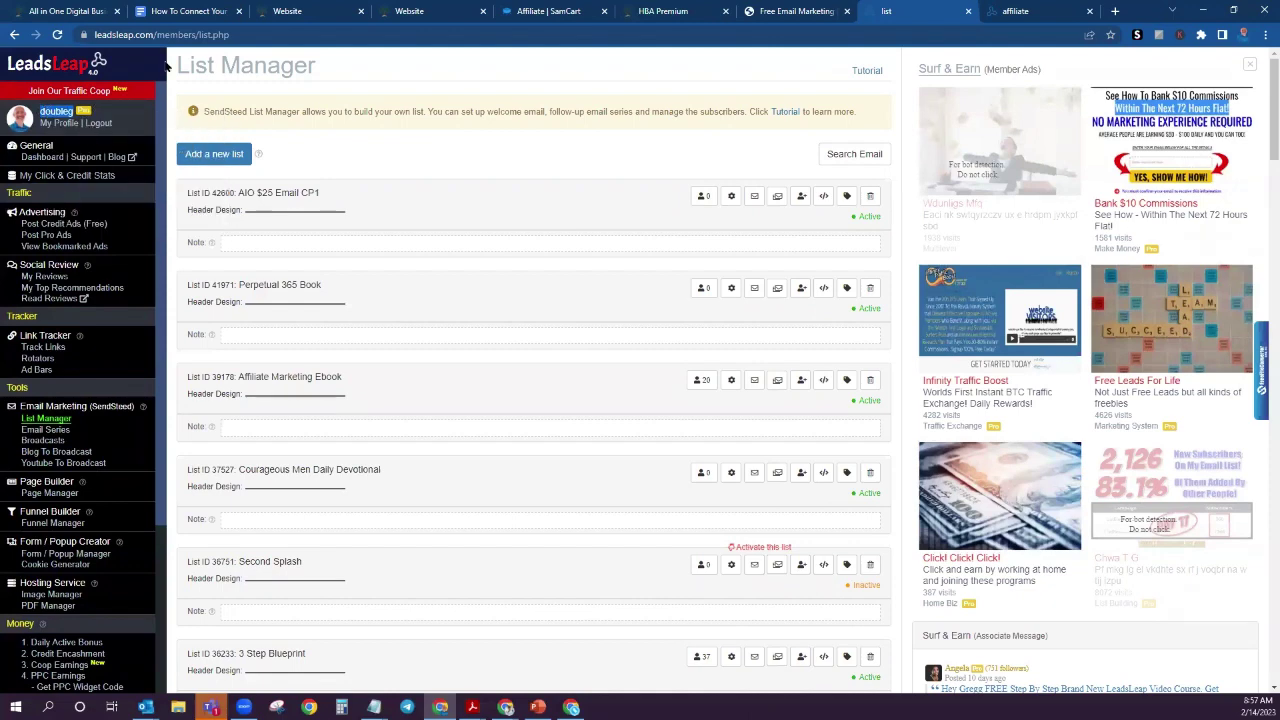
{"action": "left_click", "coordinate": [300, 11]}
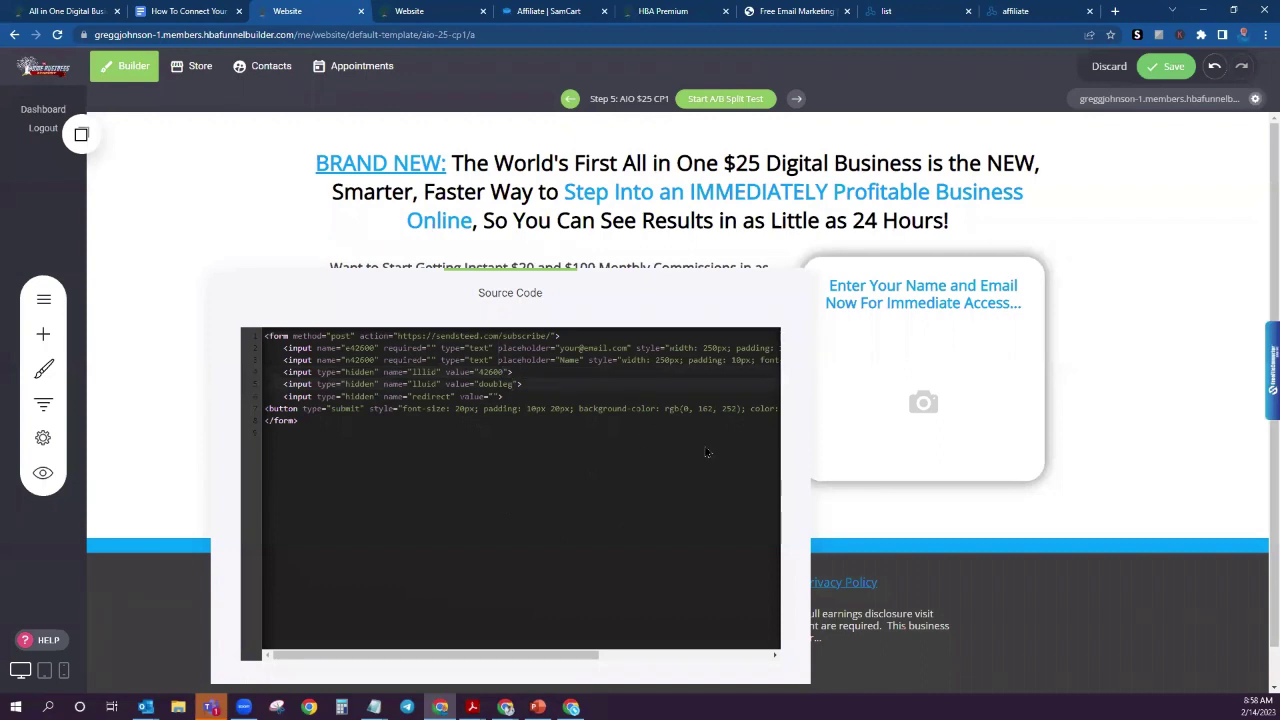
Step: Paste the LeadsLeap username into the form code's hidden lluid field and close the source code
{"action": "key", "text": "BackSpace"}
{"action": "key", "text": "BackSpace"}
{"action": "key", "text": "BackSpace"}
{"action": "key", "text": "BackSpace"}
{"action": "key", "text": "BackSpace"}
{"action": "key", "text": "BackSpace"}
{"action": "key", "text": "ctrl+v"}
{"action": "left_click", "coordinate": [855, 508]}
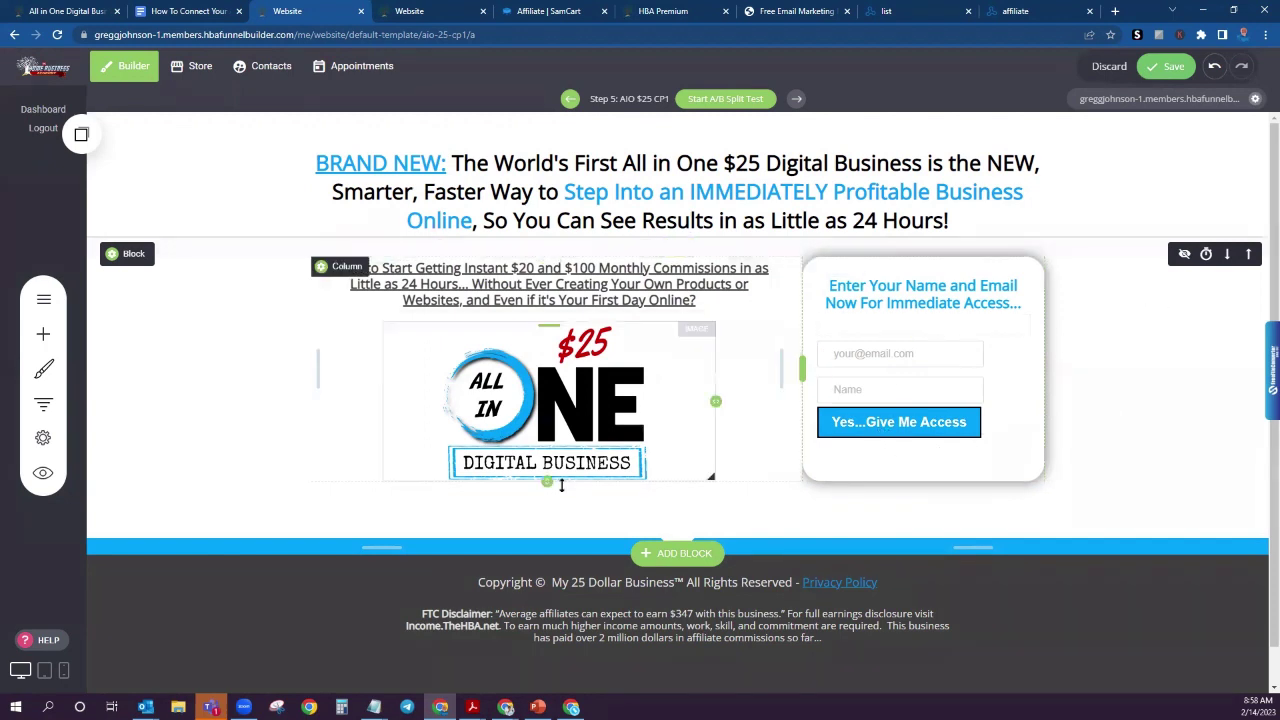
Step: Save the funnel page and open the live AIO $25 CP1 capture page in a new tab
{"action": "left_click", "coordinate": [1173, 67]}
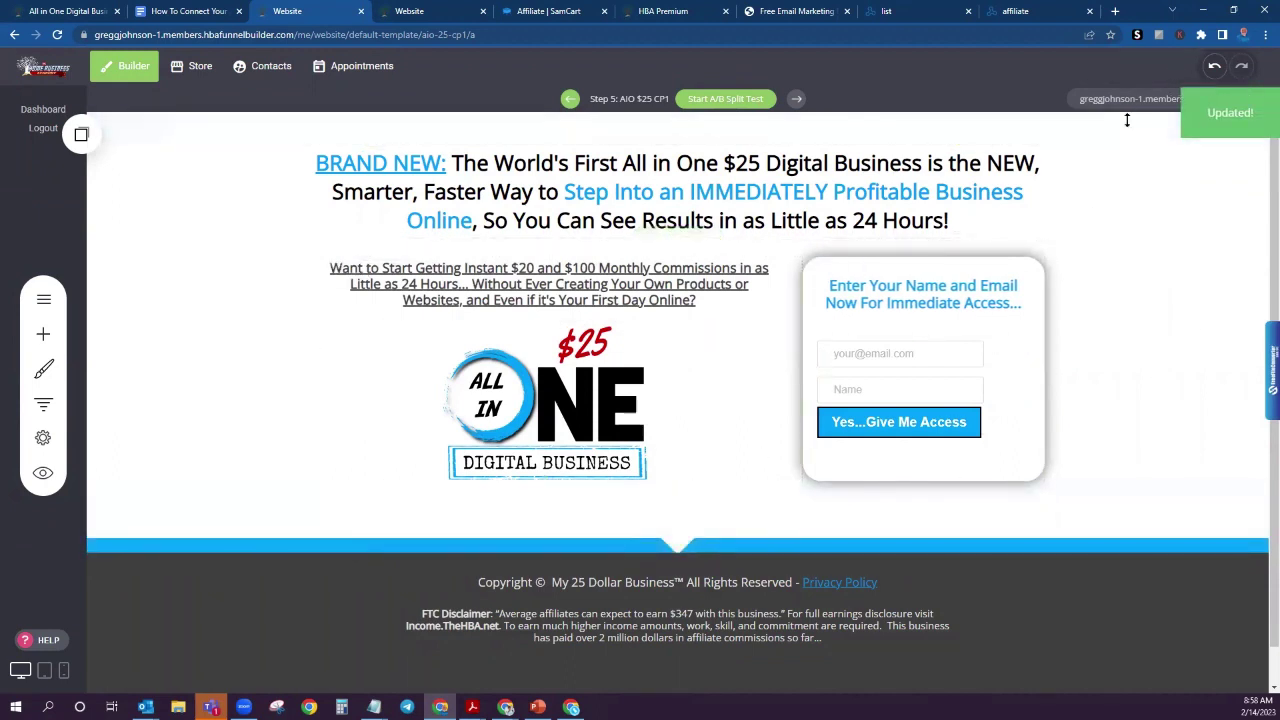
{"action": "left_click", "coordinate": [199, 12]}
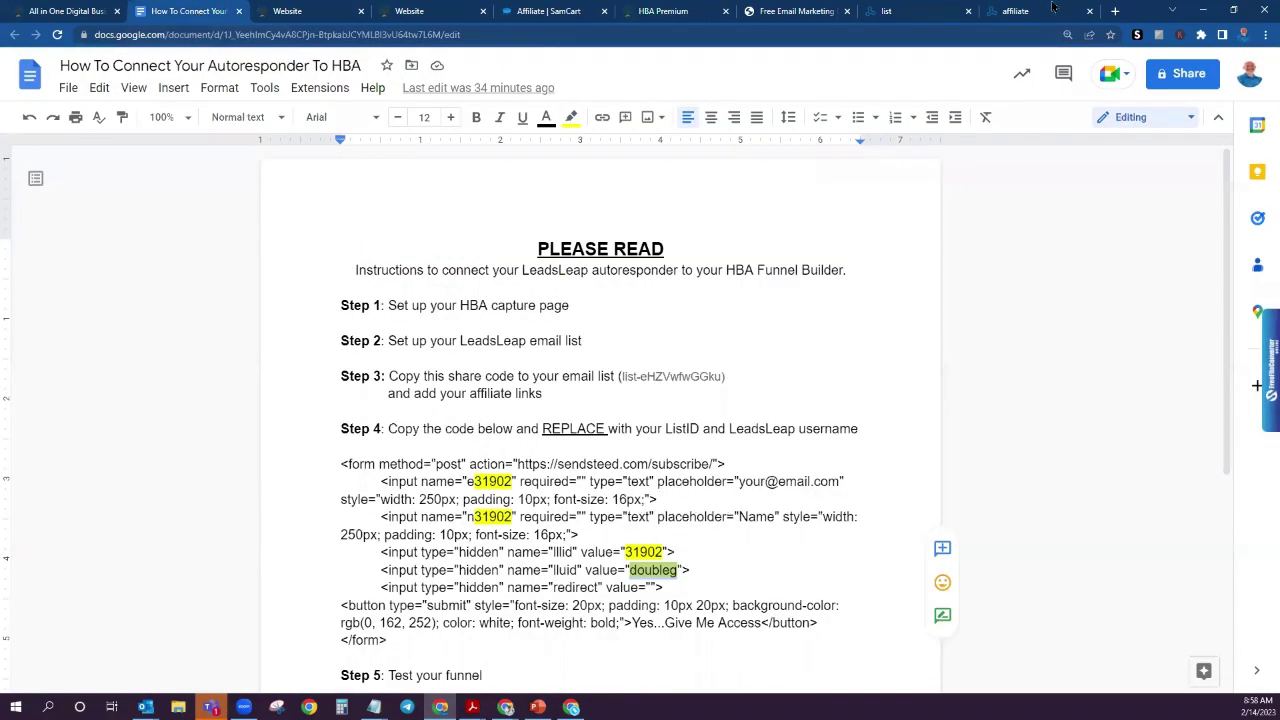
{"action": "left_click", "coordinate": [290, 12]}
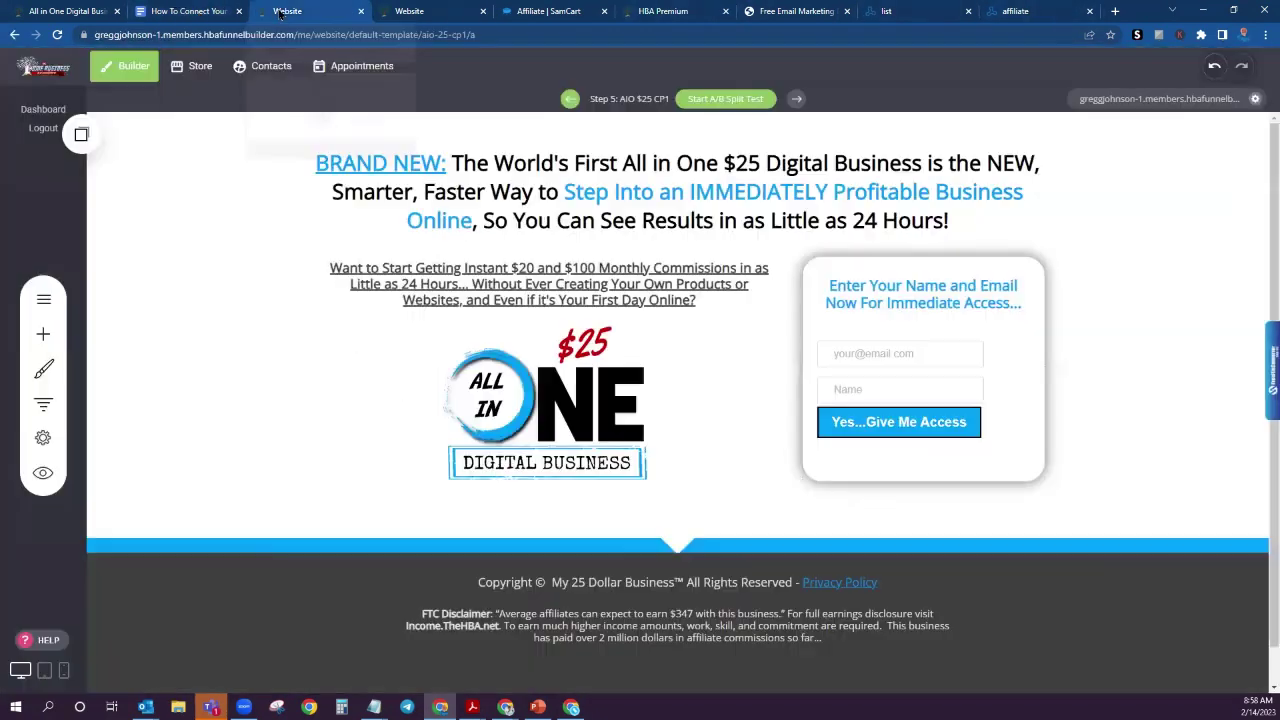
{"action": "left_click", "coordinate": [1138, 101]}
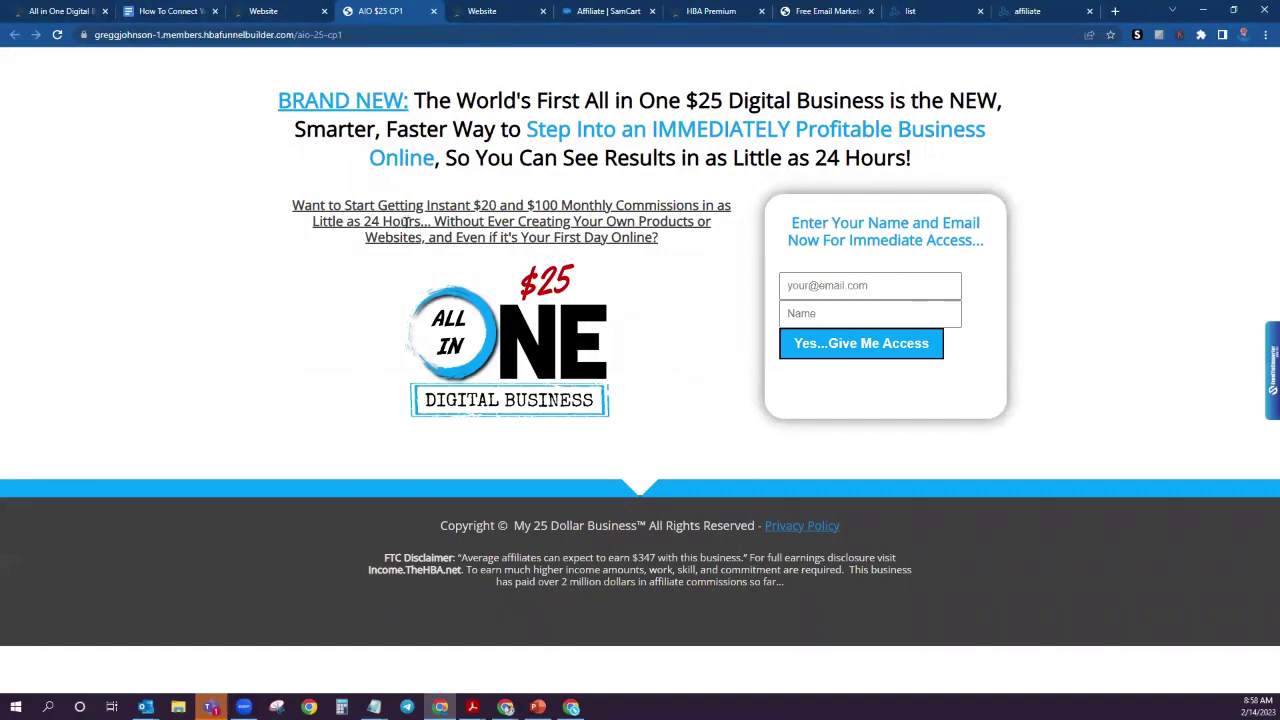
Step: Fill the live opt-in form with a test e-mail address and the subscriber's first name
{"action": "left_click", "coordinate": [847, 284]}
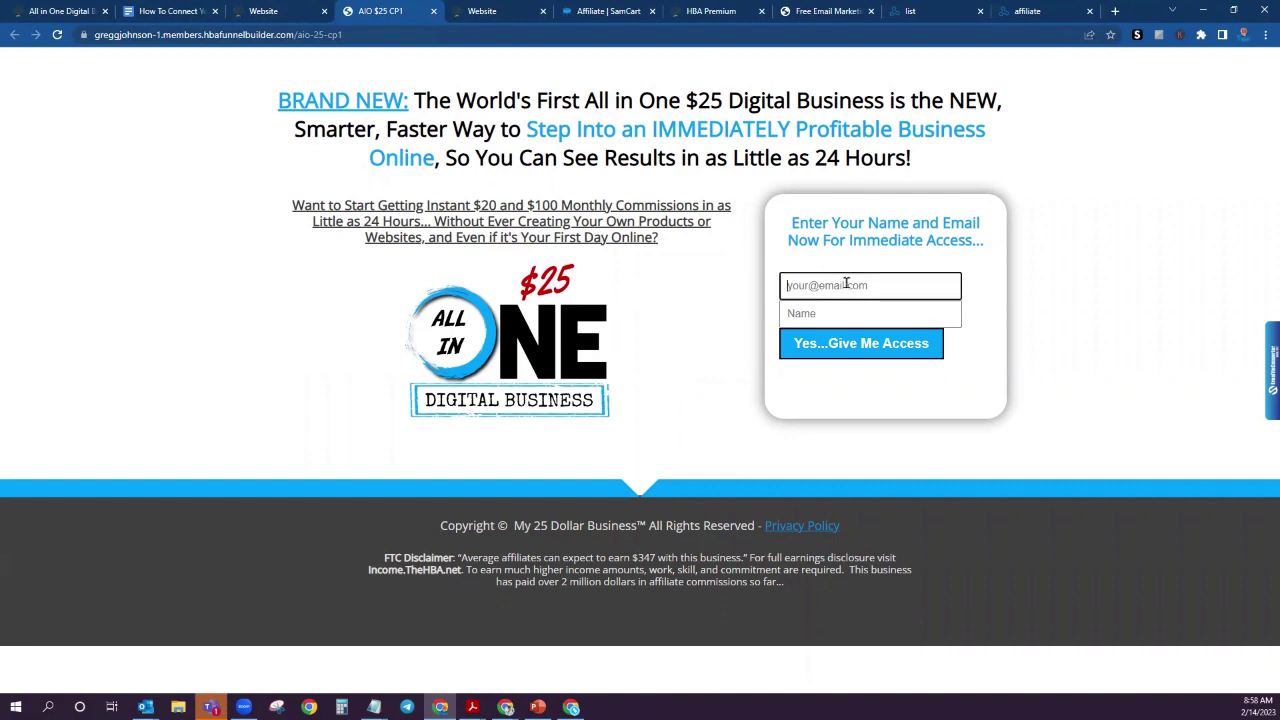
{"action": "key", "text": "Tab"}
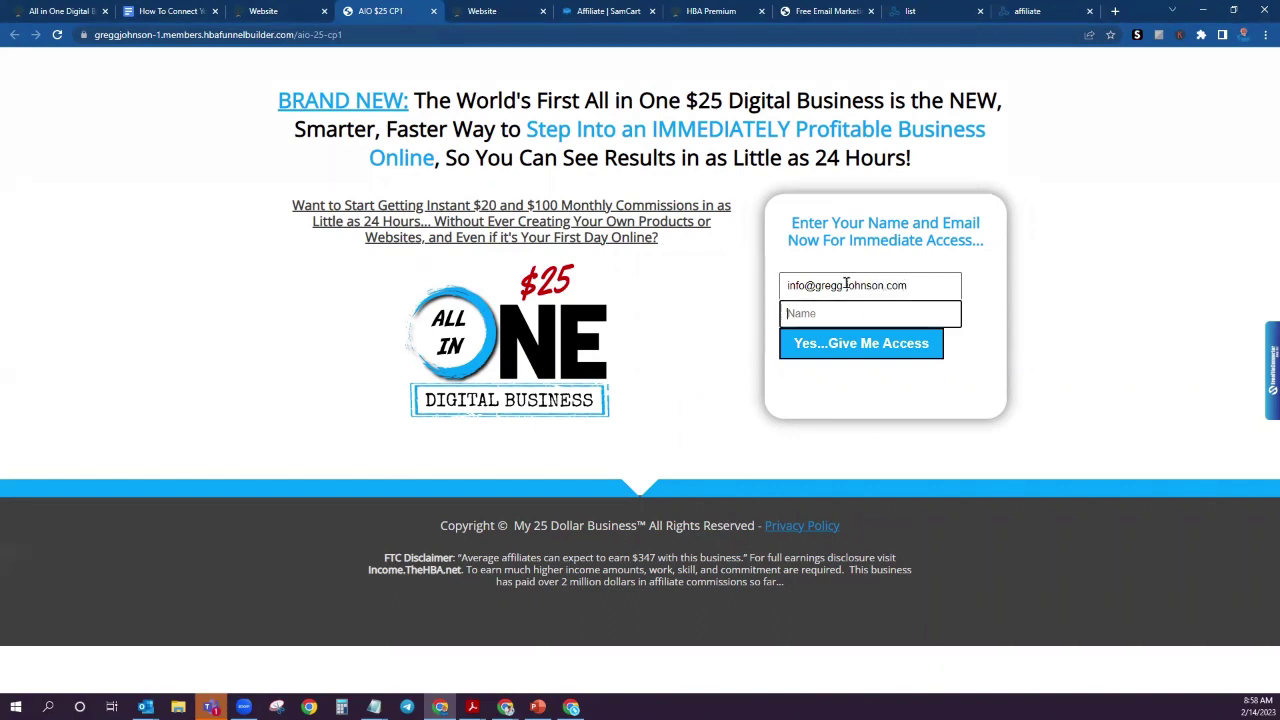
{"action": "key", "text": "ctrl+f"}
{"action": "type", "text": "r"}
{"action": "left_click", "coordinate": [837, 313]}
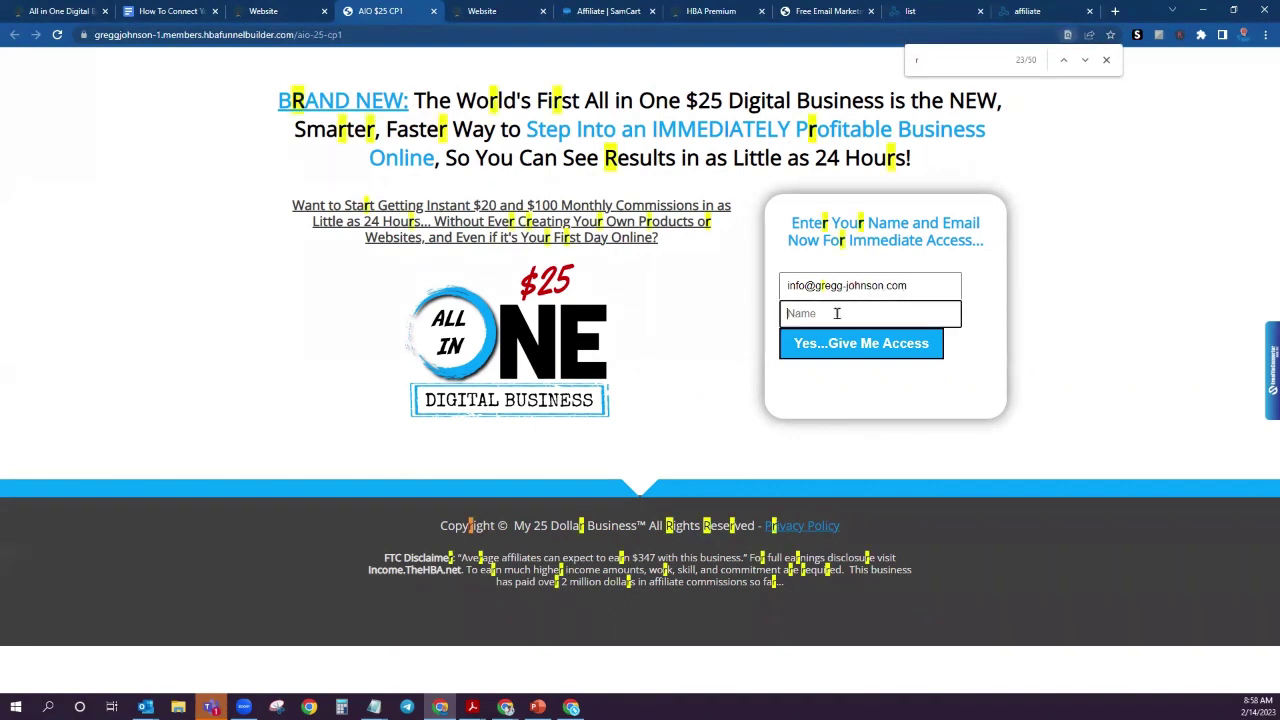
{"action": "type", "text": "Gregg"}
{"action": "left_click", "coordinate": [1105, 59]}
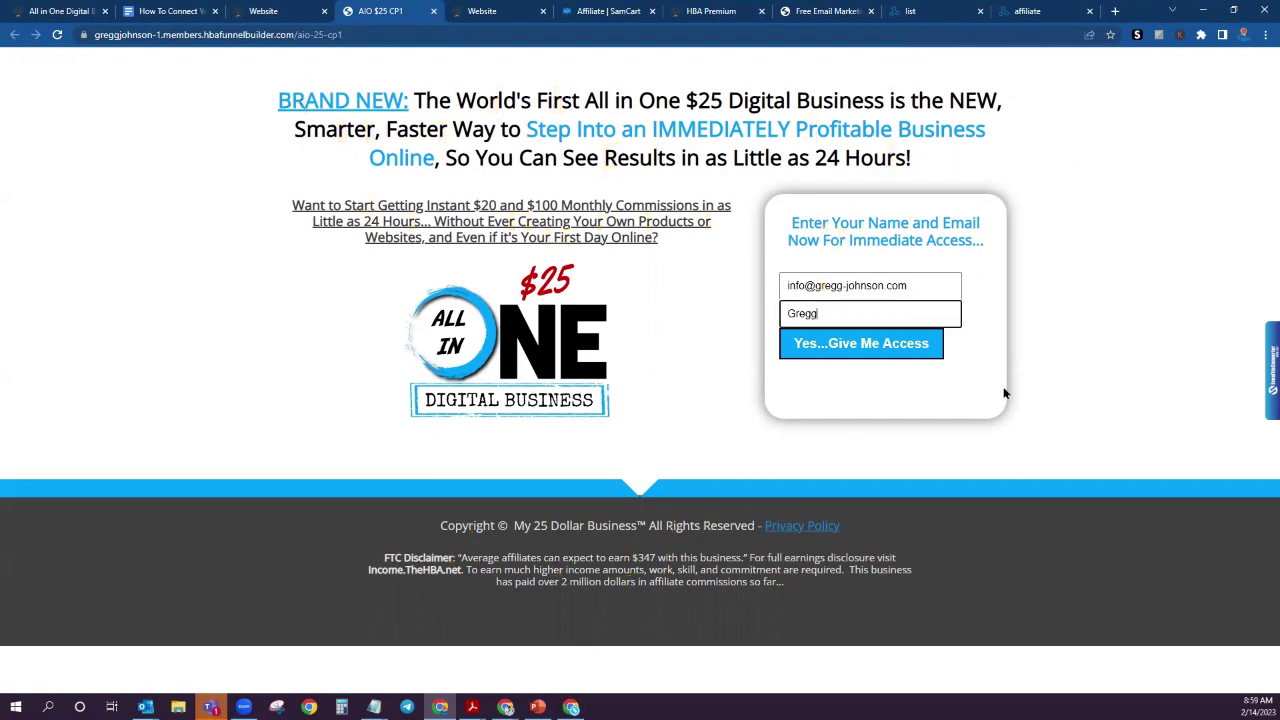
Step: Submit the test signup and read the [Action Needed] Please Verify Your Email confirmation in Gmail
{"action": "left_click", "coordinate": [846, 346]}
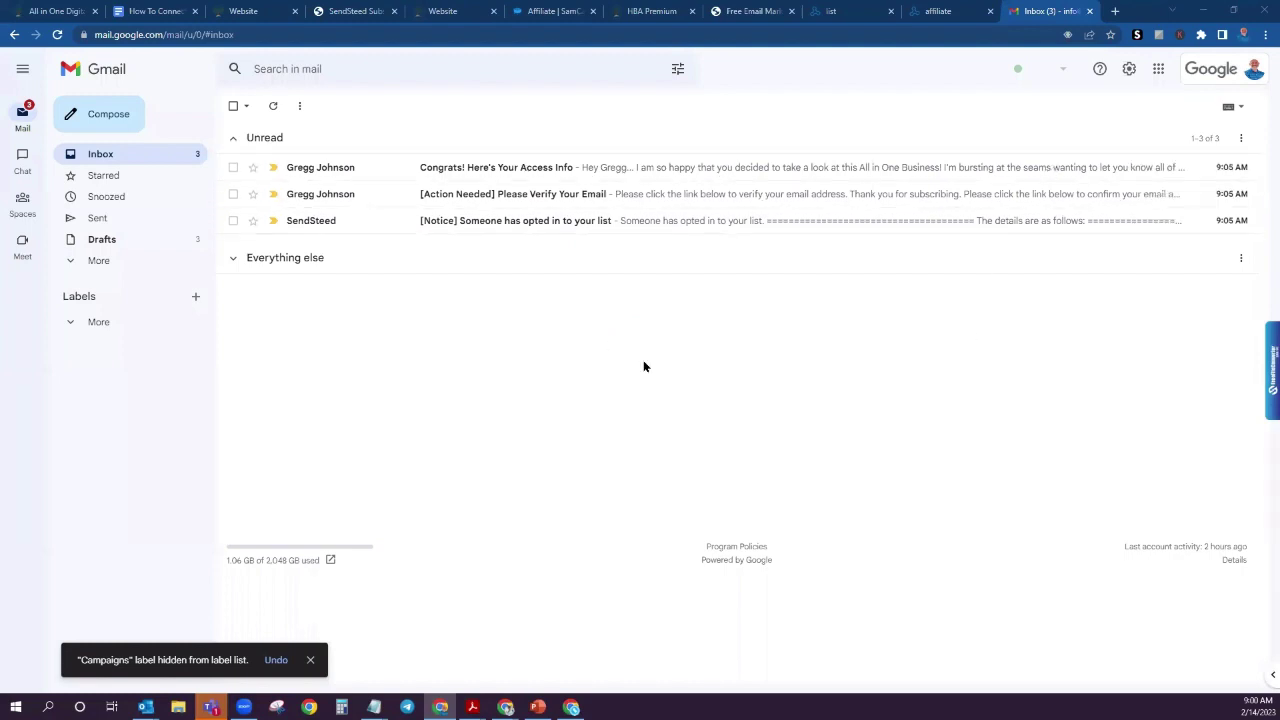
{"action": "left_click", "coordinate": [450, 198]}
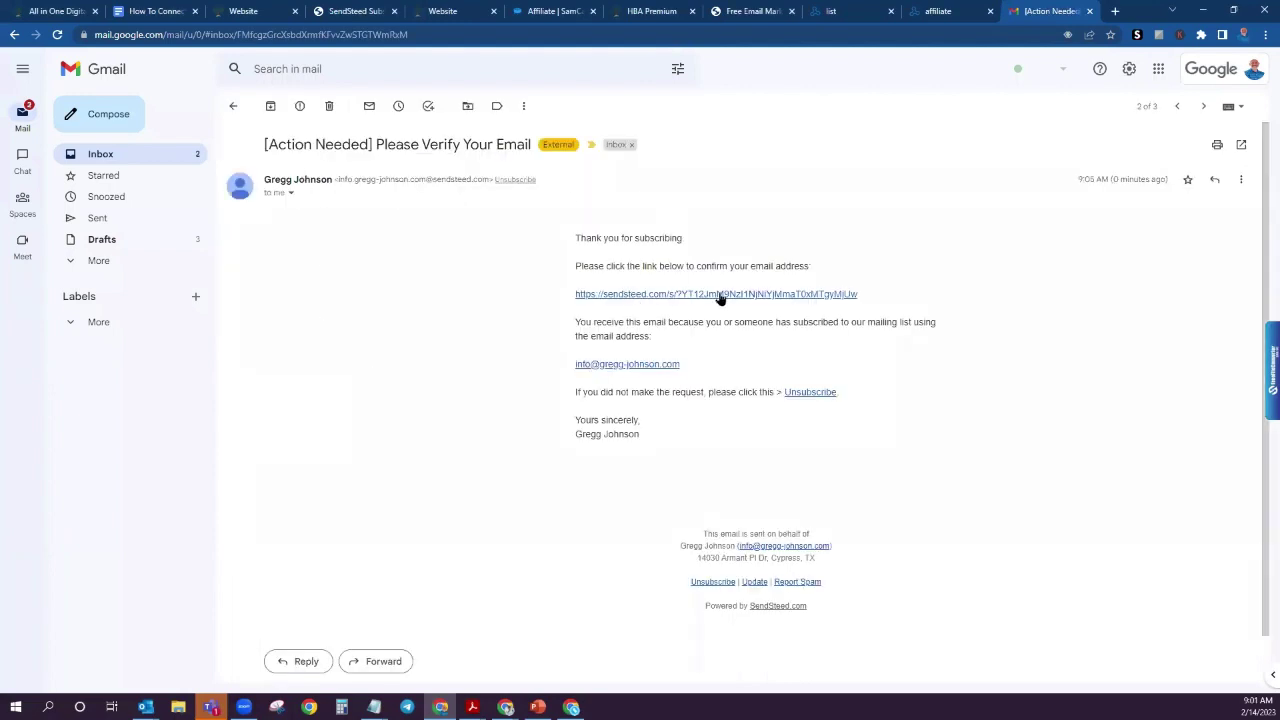
{"action": "left_click", "coordinate": [234, 108]}
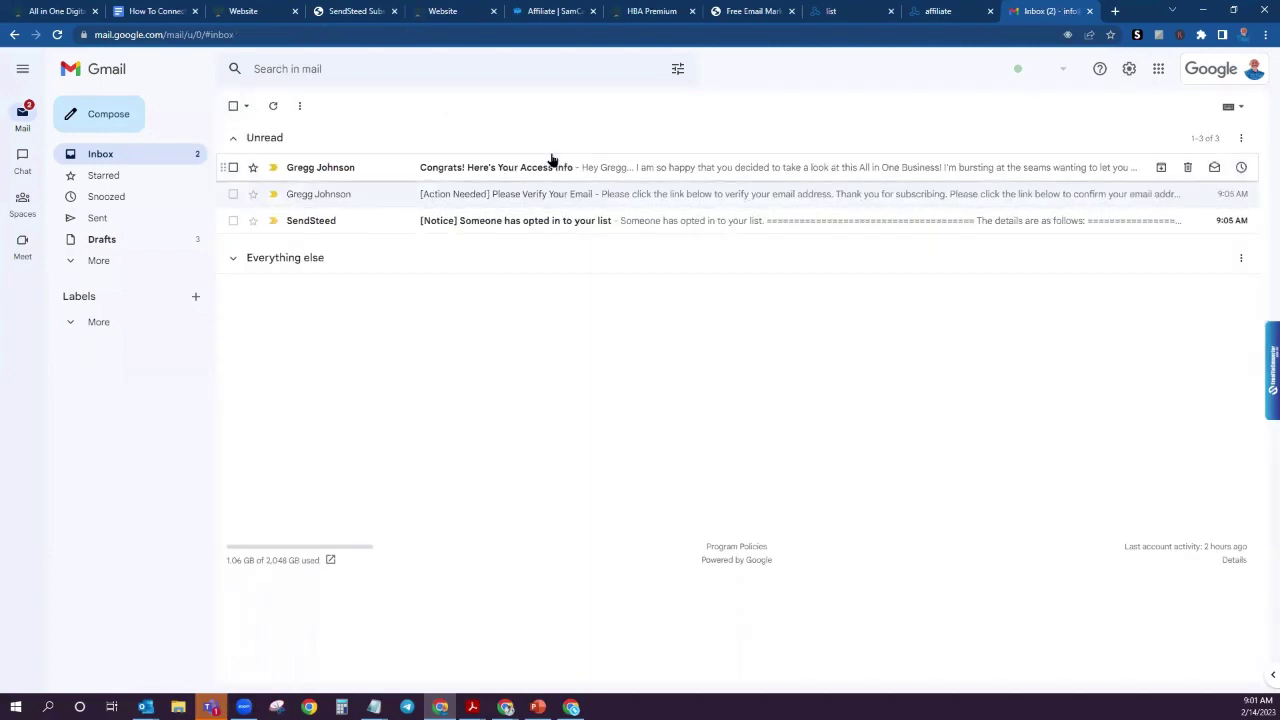
Step: Open the 'Congrats! Here's Your Access Info' welcome email and scroll down to its All-In-One $25 Business link
{"action": "left_click", "coordinate": [517, 168]}
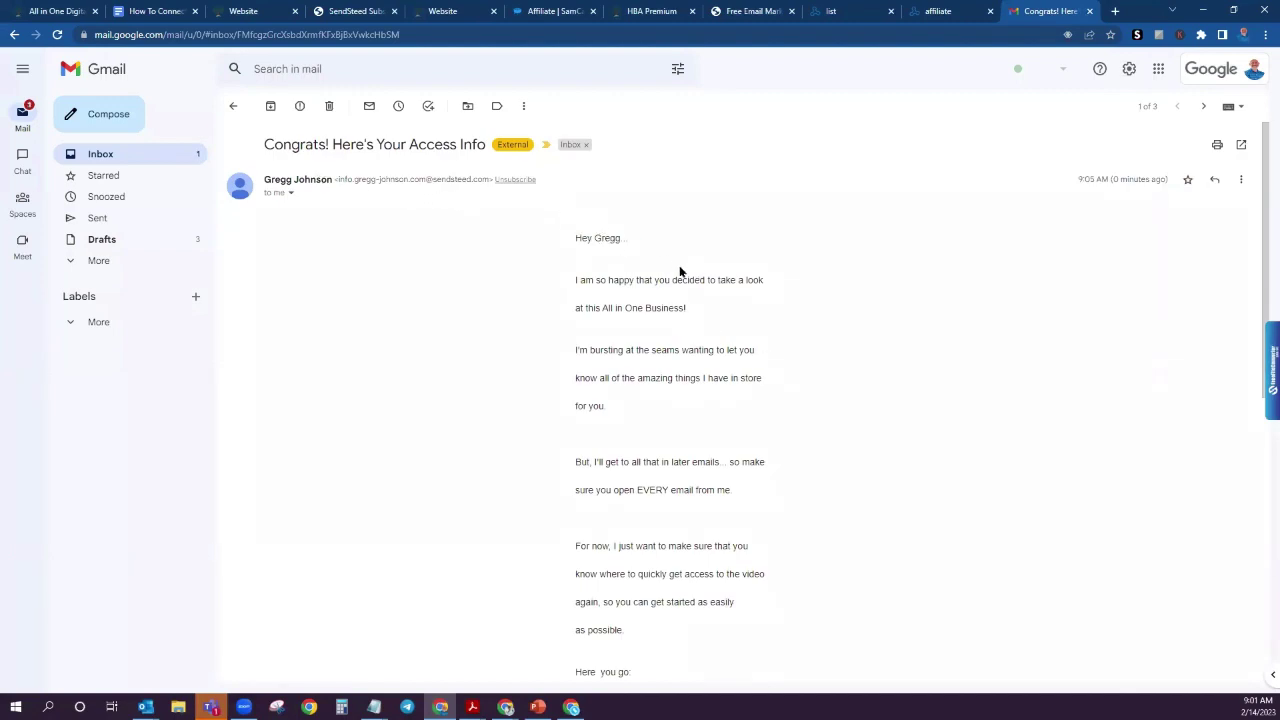
{"action": "scroll", "coordinate": [731, 343], "scroll_direction": "down", "scroll_amount": 2}
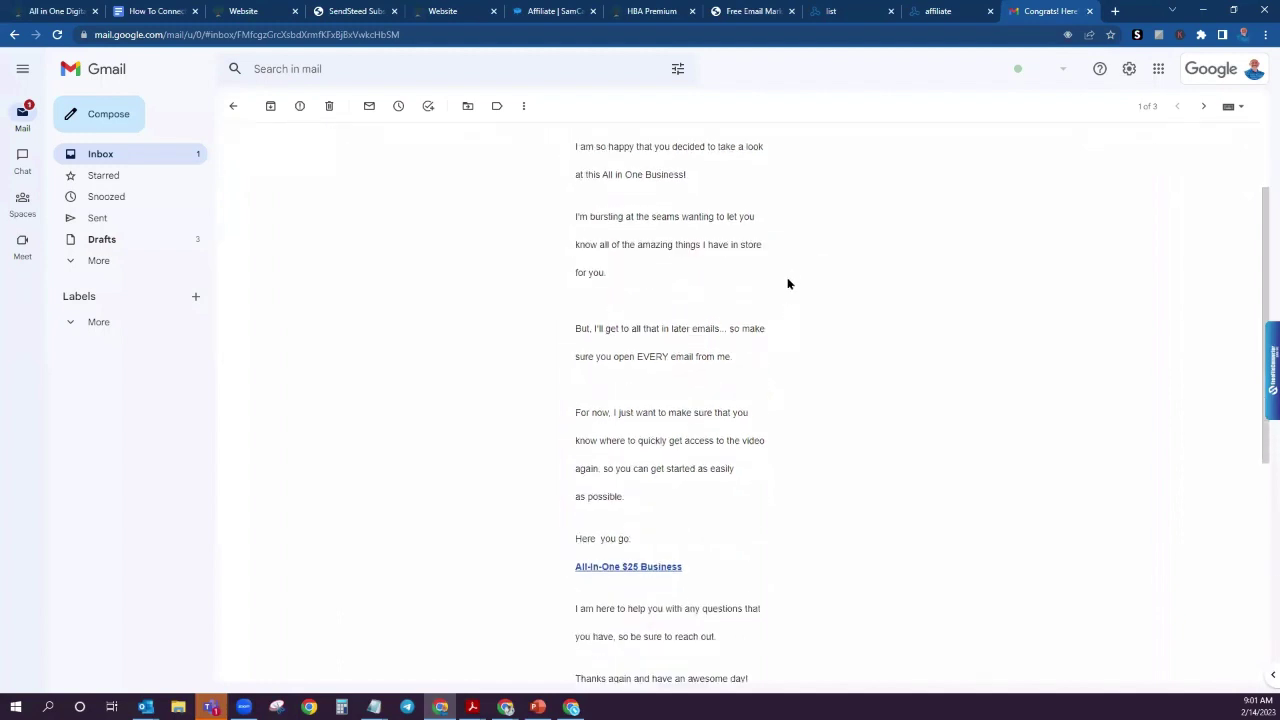
{"action": "scroll", "coordinate": [783, 431], "scroll_direction": "down", "scroll_amount": 3}
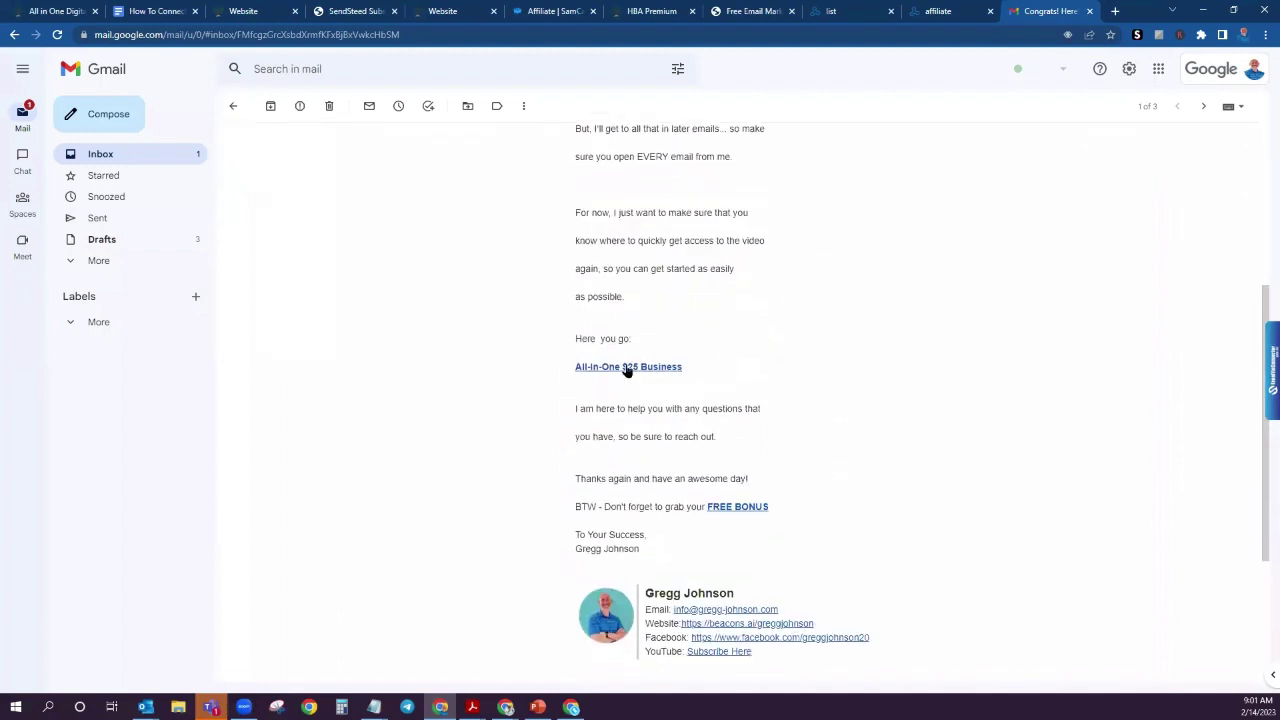
Step: Follow the All-In-One $25 Business link and browse the thehomebusinessacademy.com/allinone sales page
{"action": "left_click", "coordinate": [627, 368]}
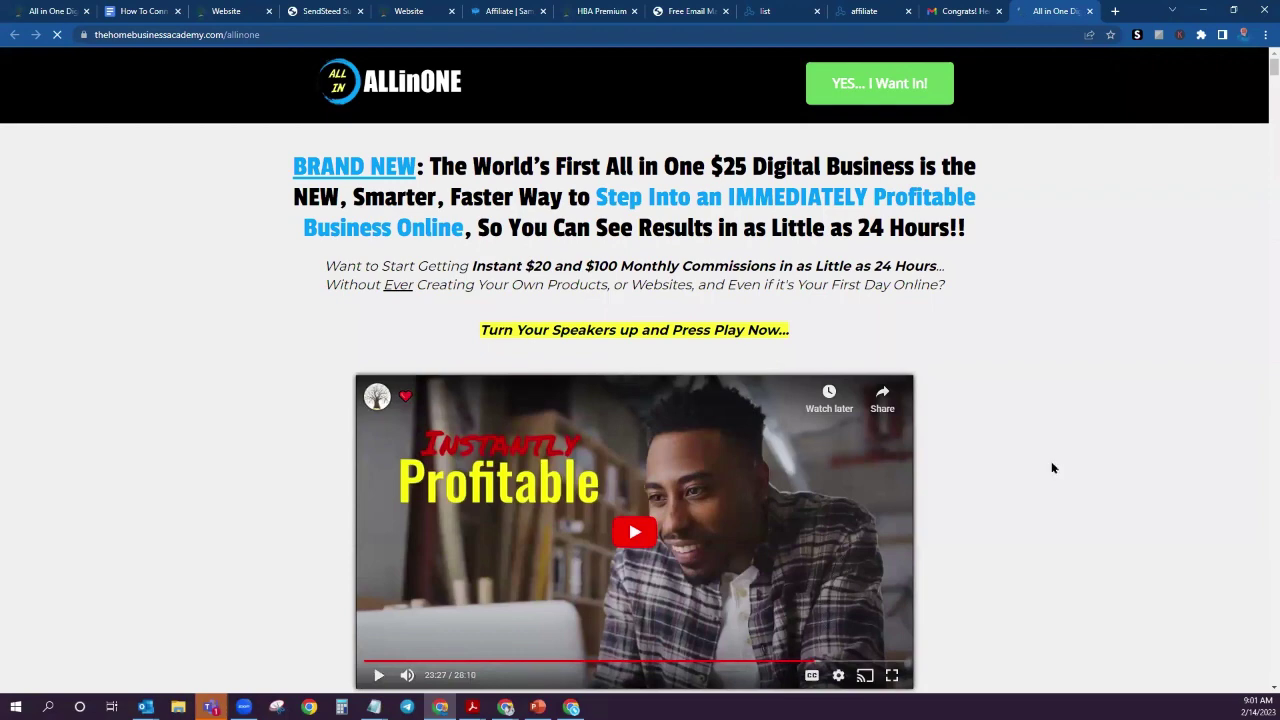
{"action": "scroll", "coordinate": [1054, 355], "scroll_direction": "down", "scroll_amount": 3}
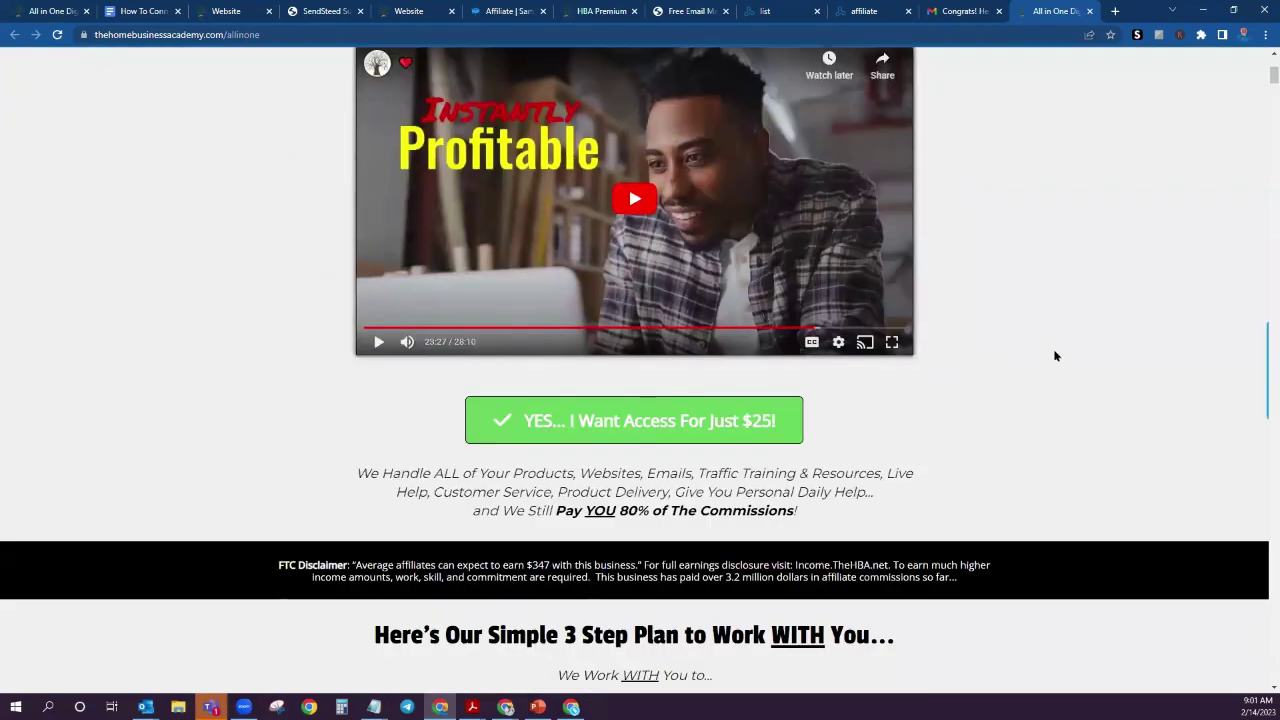
{"action": "scroll", "coordinate": [1017, 289], "scroll_direction": "up", "scroll_amount": 3}
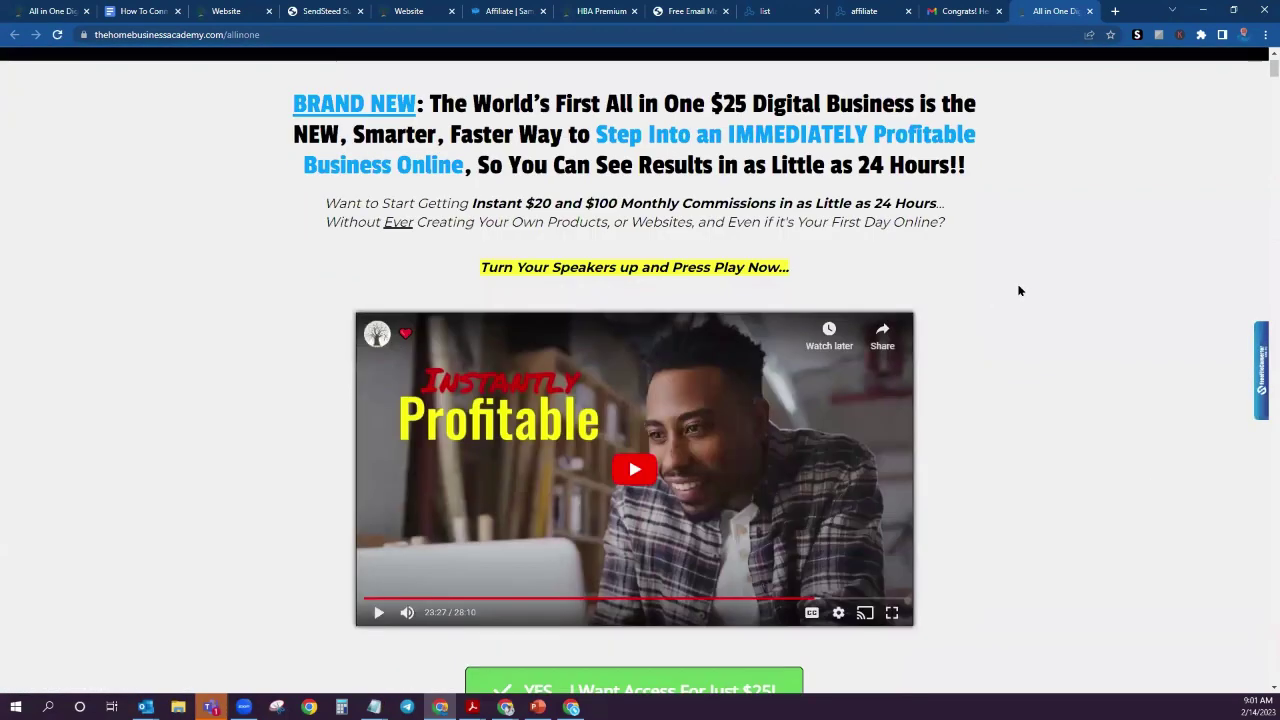
{"action": "scroll", "coordinate": [1019, 290], "scroll_direction": "up", "scroll_amount": 1}
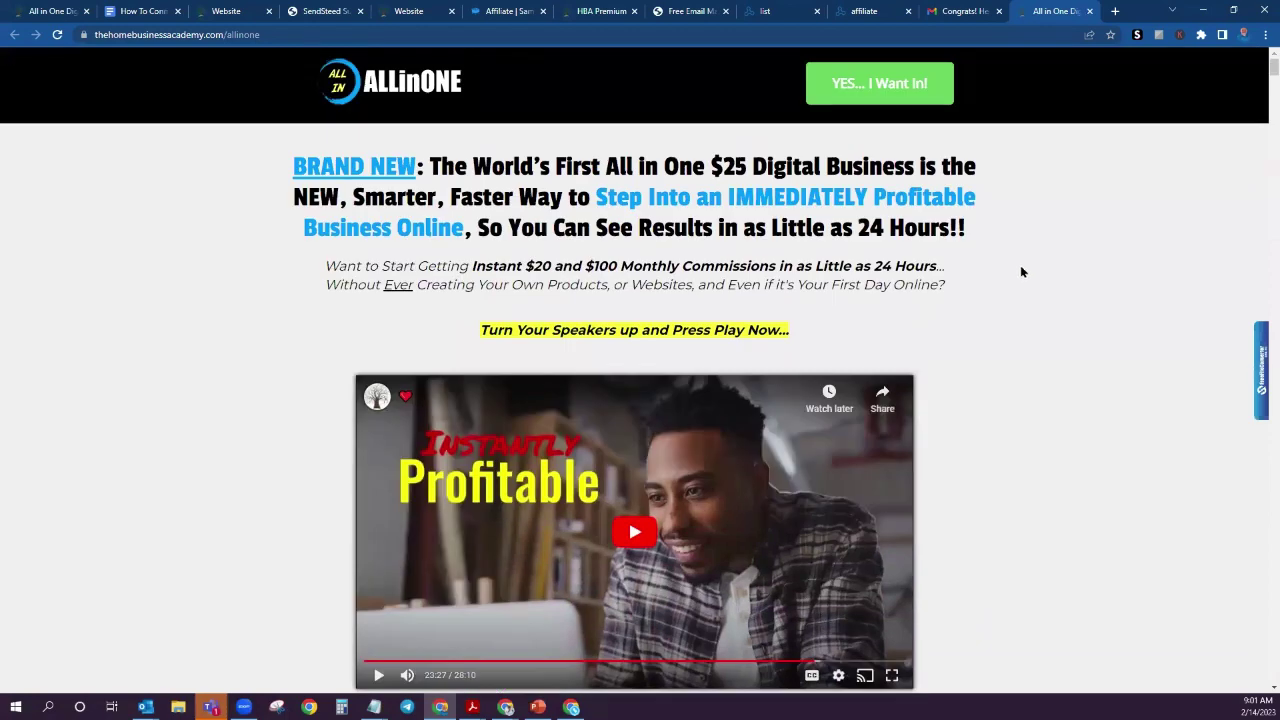